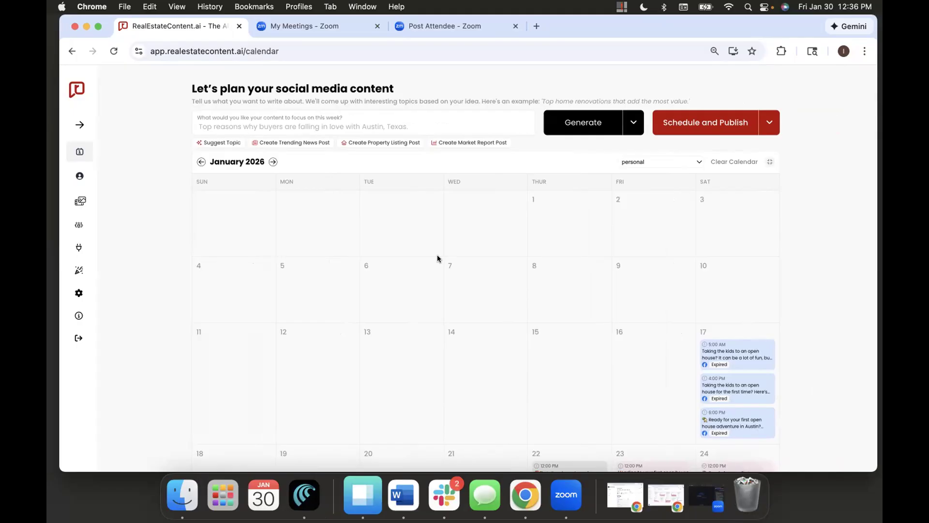
Step: Look over the January 2026 content calendar and browse the list of suggested post topics
scroll(437, 255, "down", 7)
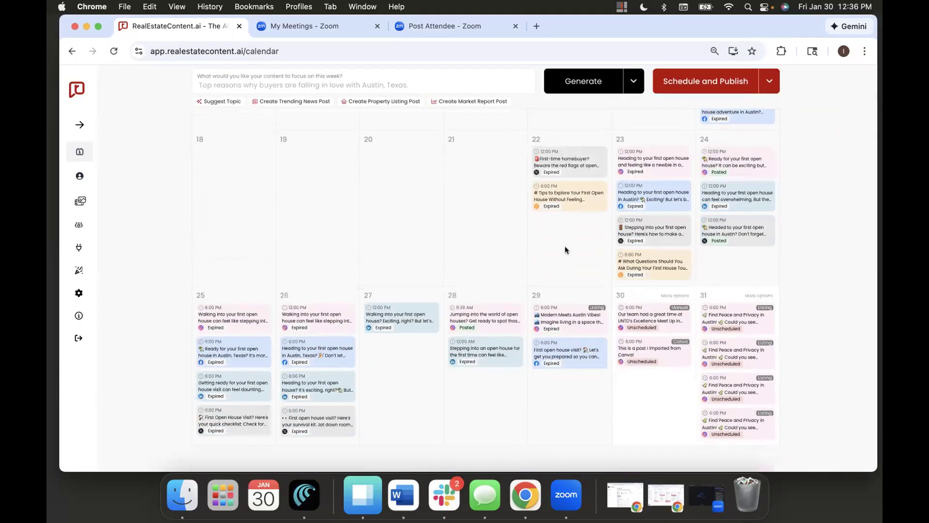
scroll(459, 381, "up", 7)
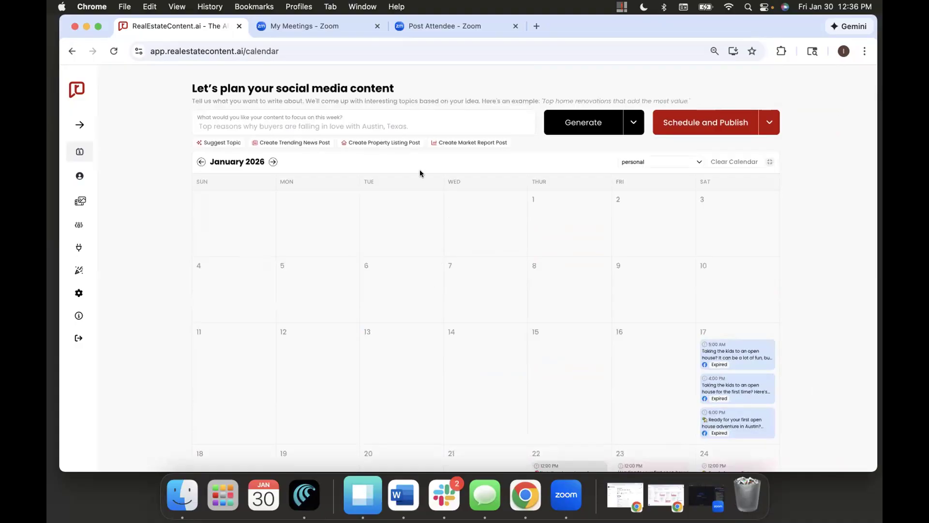
left_click(293, 126)
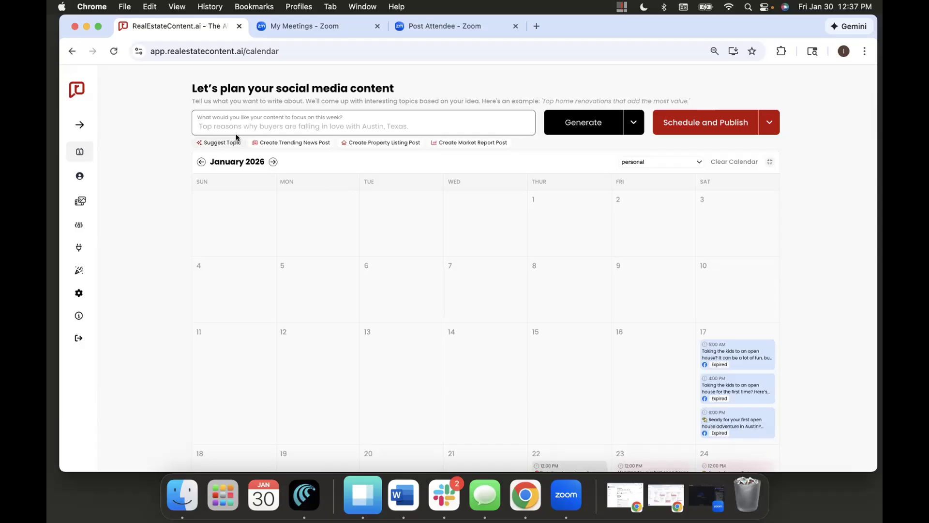
left_click(214, 143)
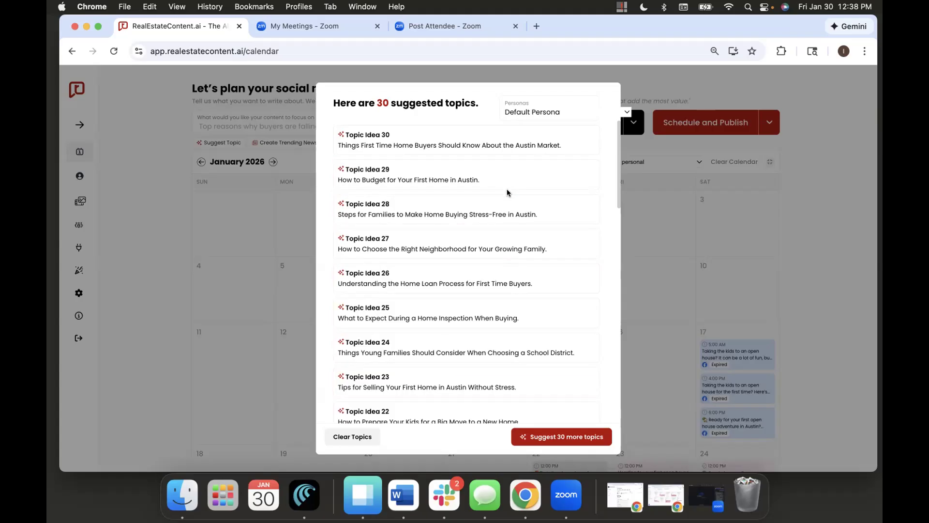
scroll(507, 193, "down", 20)
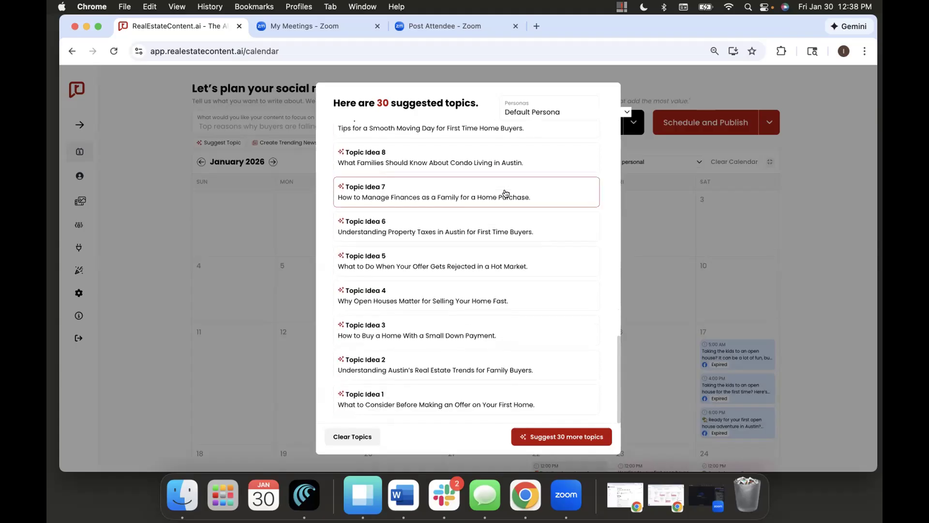
left_click(508, 191)
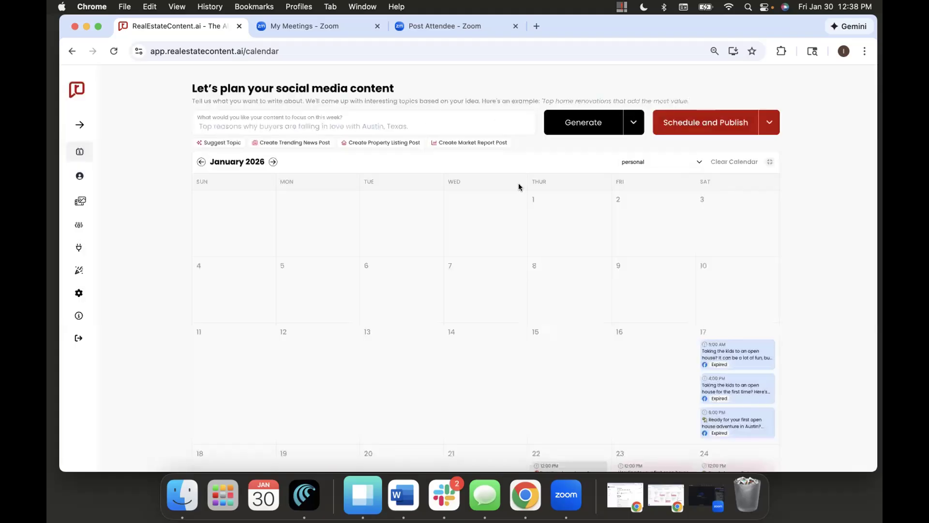
Step: Try the custom content topic "why austin is great for dog owners" and clear the topic field again
left_click(267, 126)
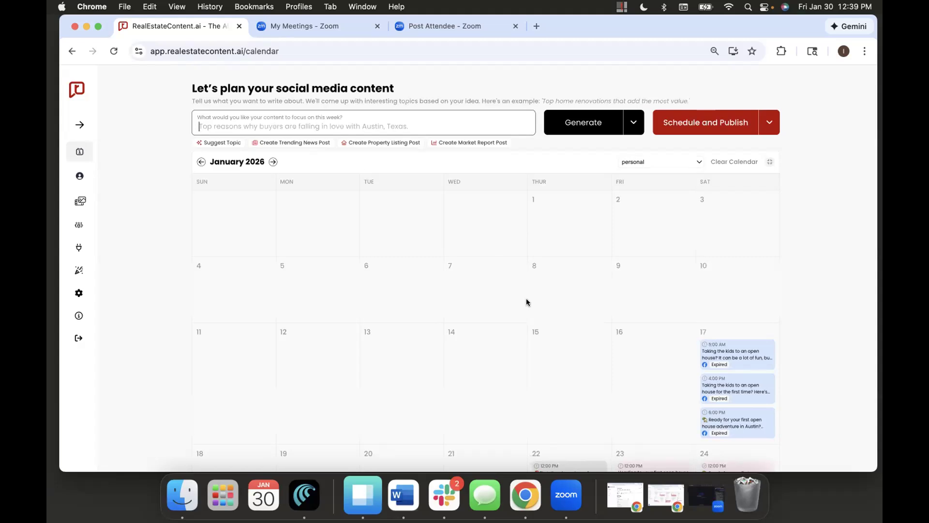
type("why austin")
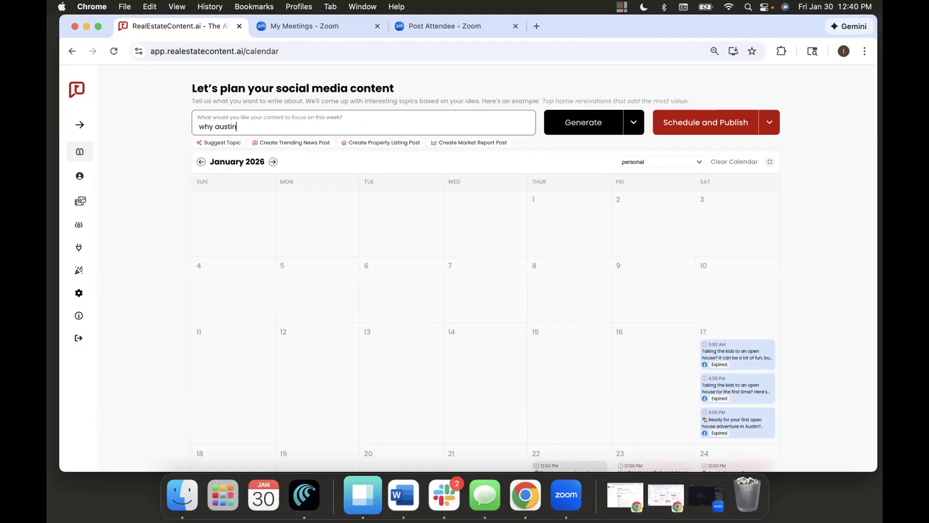
type(" is great for dog owners")
left_click(265, 126)
type("fgh")
left_click_drag(331, 127, 144, 124)
key("BackSpace")
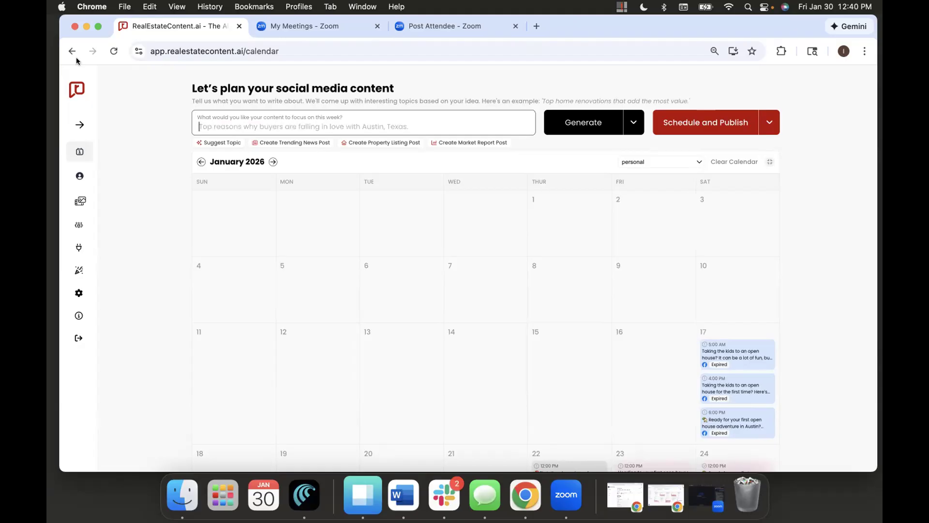
Step: Choose the suggested topic "How to Choose the Right Neighborhood for Your Growing Family." and open the content generation settings on February's days
left_click(214, 144)
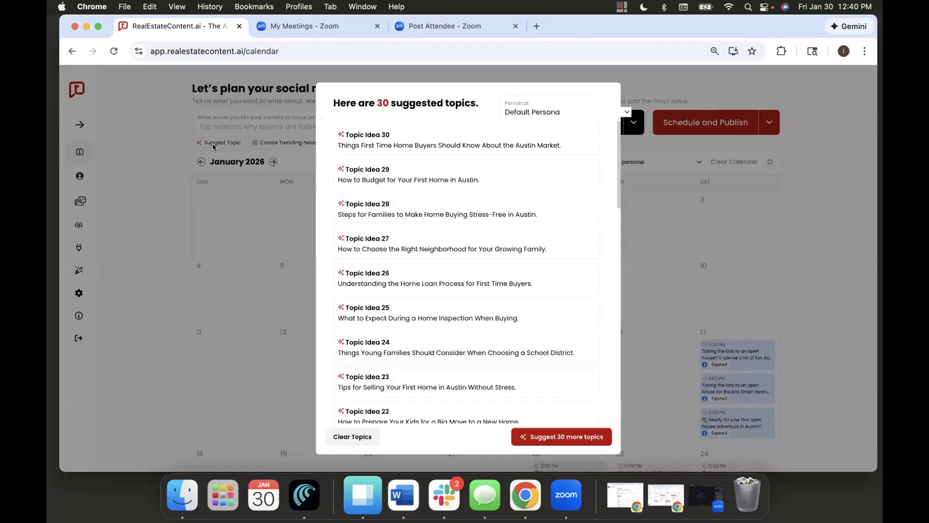
left_click(375, 242)
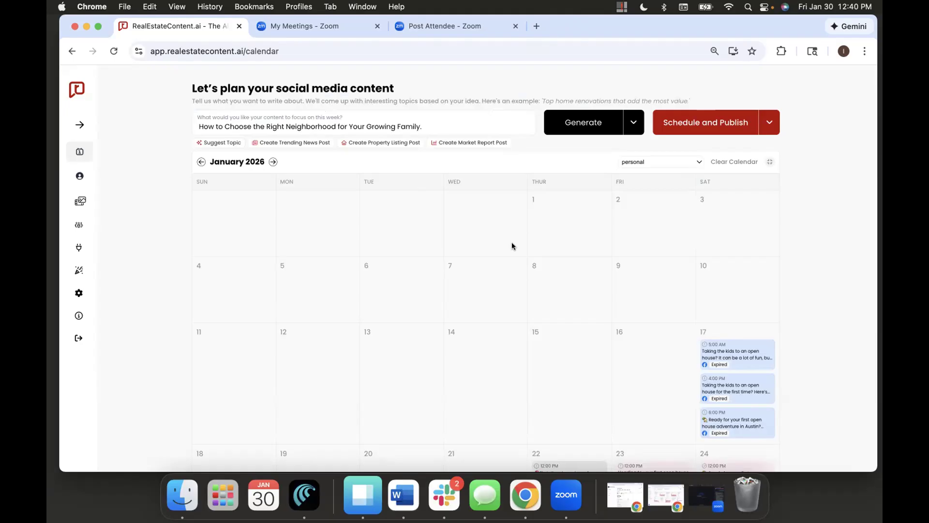
left_click(568, 130)
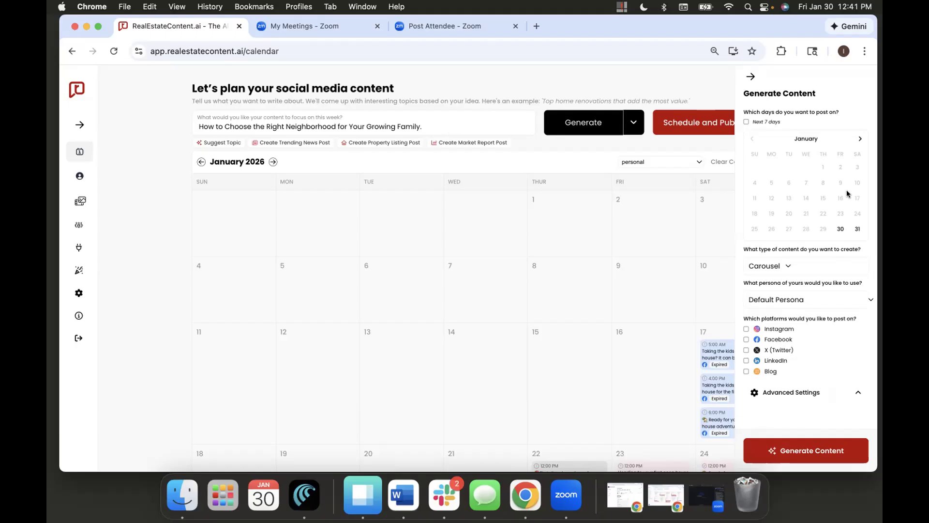
left_click(861, 140)
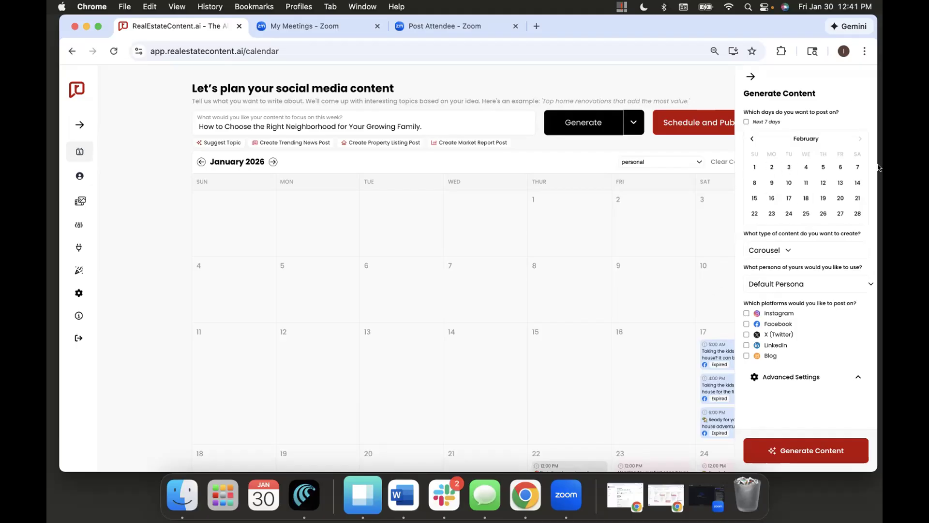
Step: Select every day from February 1 to February 7 as posting days
left_click(754, 167)
left_click(772, 167)
left_click(789, 167)
left_click(806, 167)
left_click(820, 168)
left_click(841, 167)
left_click(853, 168)
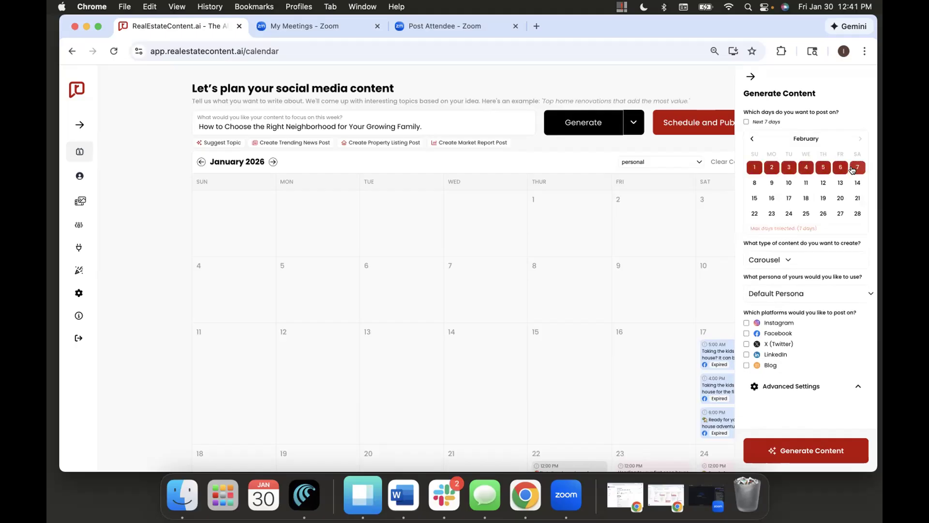
Step: Deselect all seven posting days in the first week of February
left_click(857, 167)
left_click(841, 168)
left_click(823, 167)
left_click(806, 167)
left_click(789, 168)
left_click(775, 167)
left_click(758, 167)
Step: Select the four Wednesdays, February 4, 11, 18 and 25, as posting days
left_click(806, 168)
left_click(806, 183)
left_click(806, 199)
left_click(806, 213)
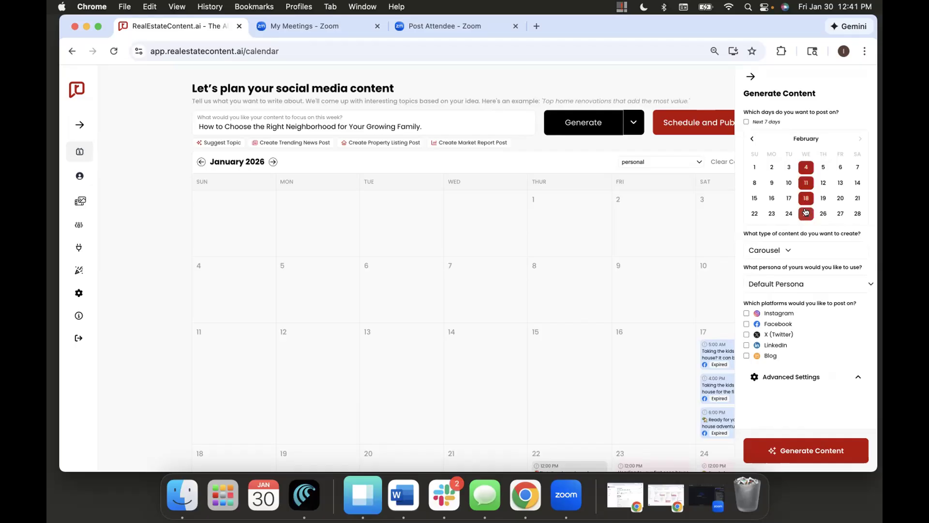
Step: Reduce the posting days to February 4, 11 and 18
left_click(806, 183)
left_click(806, 213)
left_click(806, 198)
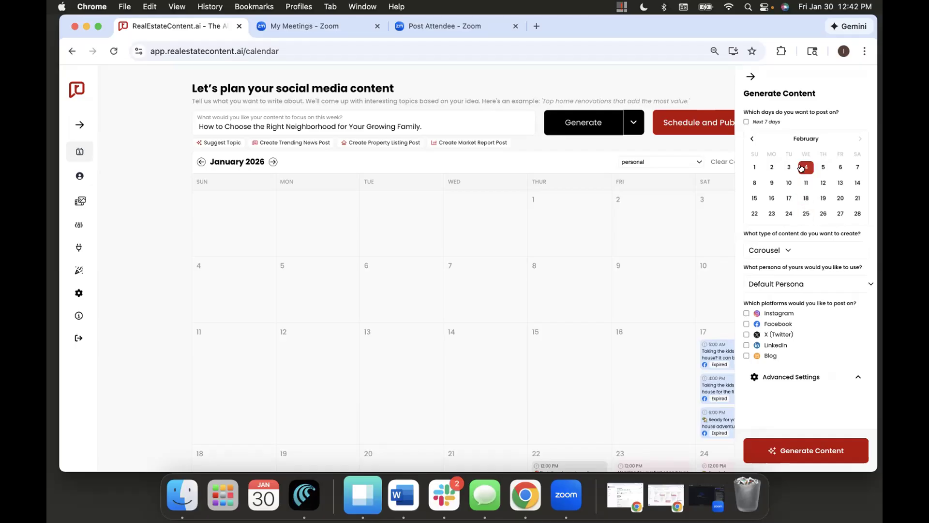
left_click(806, 183)
left_click(806, 198)
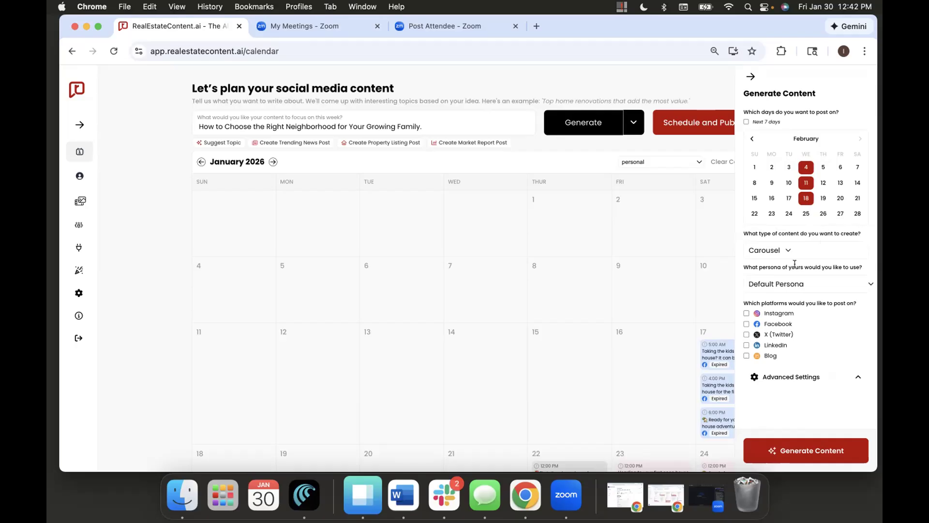
Step: Check the available content types, and leave the generation settings to open the January 17 Facebook posts from the calendar
left_click(782, 250)
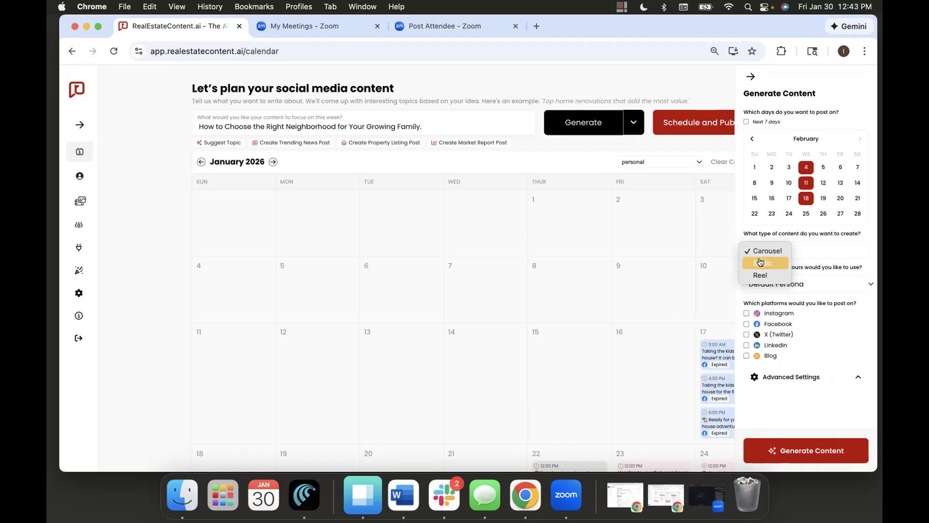
left_click(690, 297)
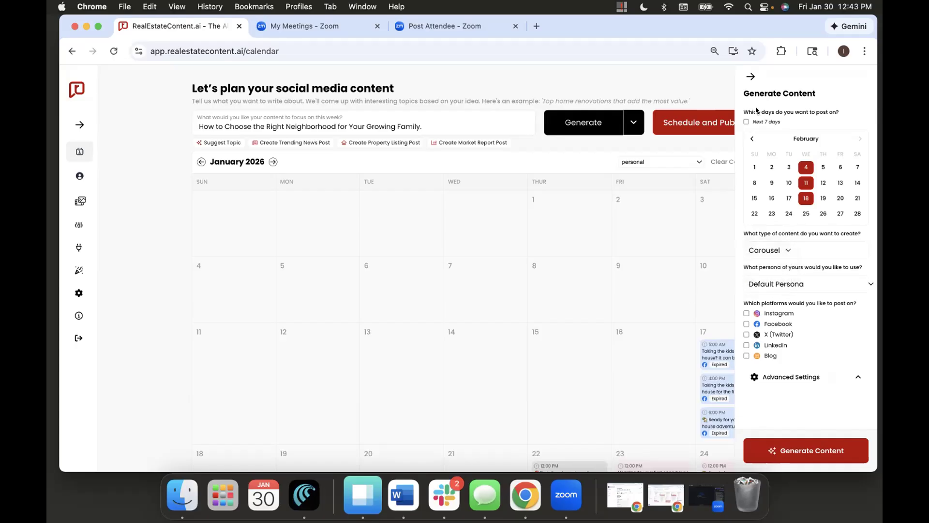
left_click(751, 77)
scroll(760, 286, "down", 3)
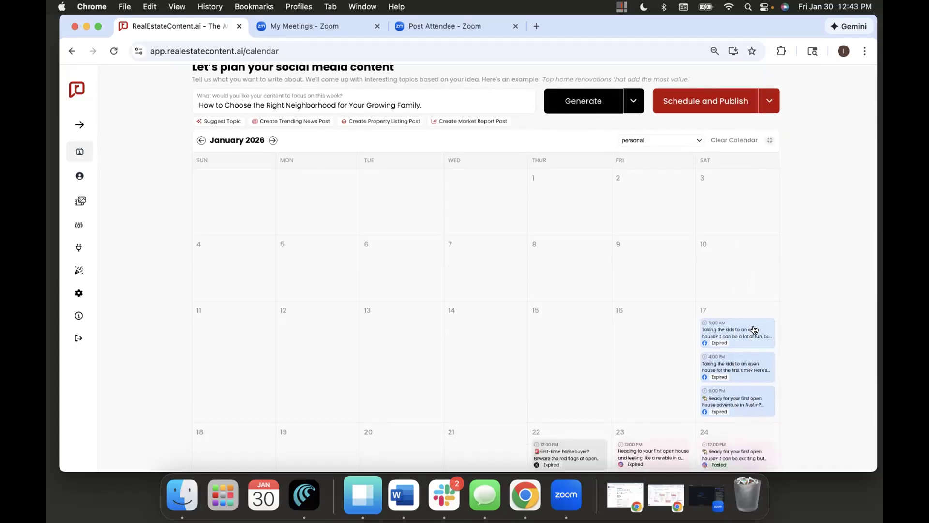
left_click(745, 283)
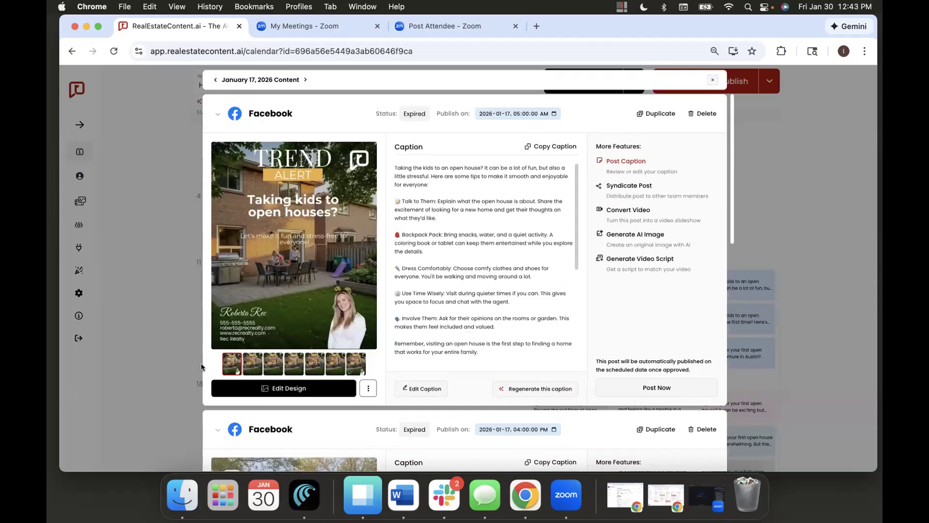
Step: Page through all slides of the January 17, 5:00 AM Facebook carousel twice
left_click(252, 363)
left_click(280, 361)
left_click(294, 363)
left_click(315, 363)
left_click(336, 363)
left_click(356, 363)
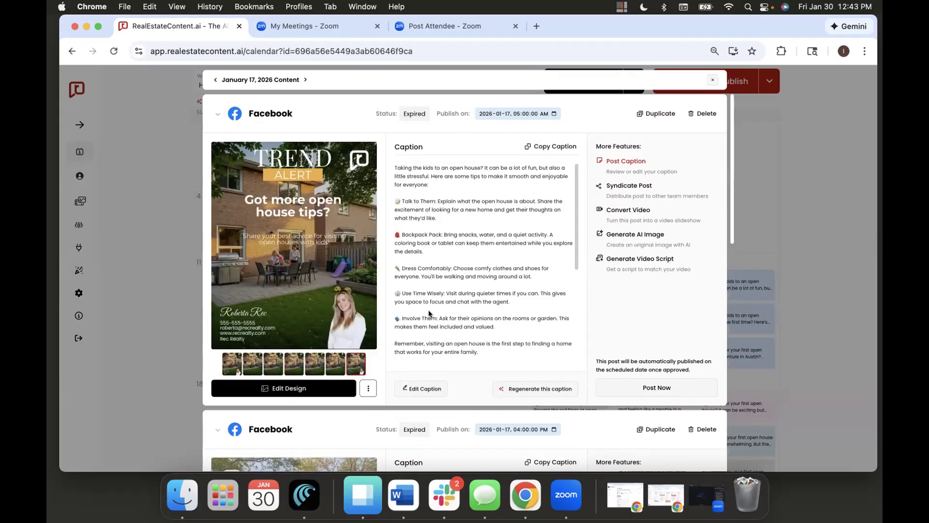
left_click(233, 369)
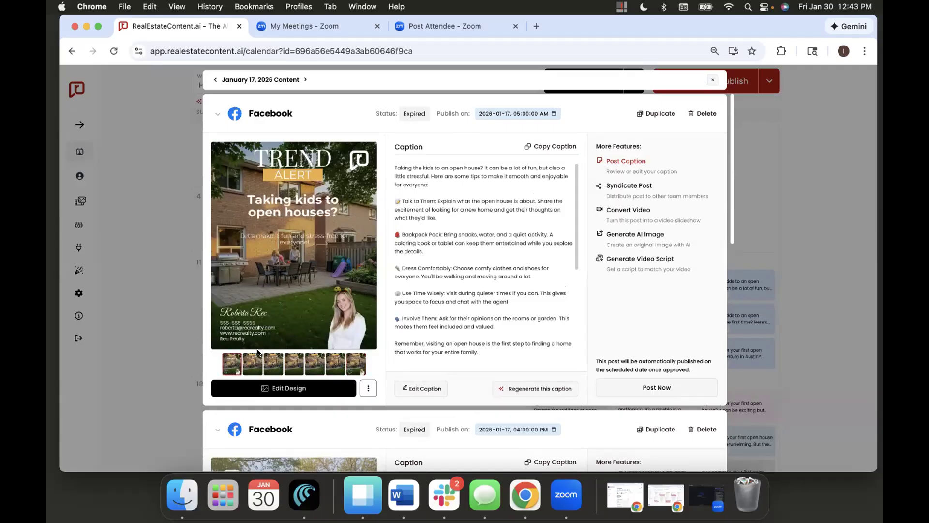
left_click(273, 364)
left_click(287, 365)
left_click(315, 363)
left_click(335, 363)
left_click(356, 364)
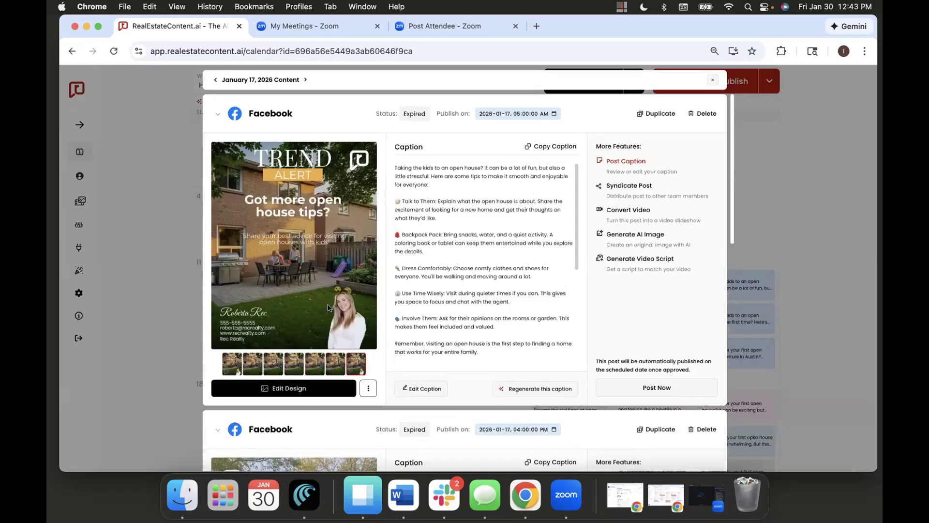
Step: Review the 4:00 PM static post with its caption, and play the 6:00 PM reel with the sound muted
scroll(328, 308, "down", 10)
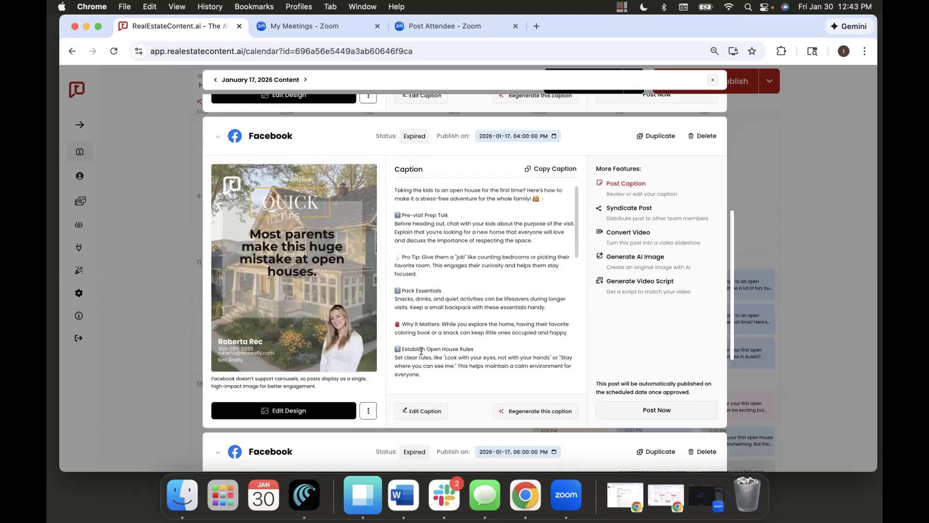
scroll(457, 273, "down", 10)
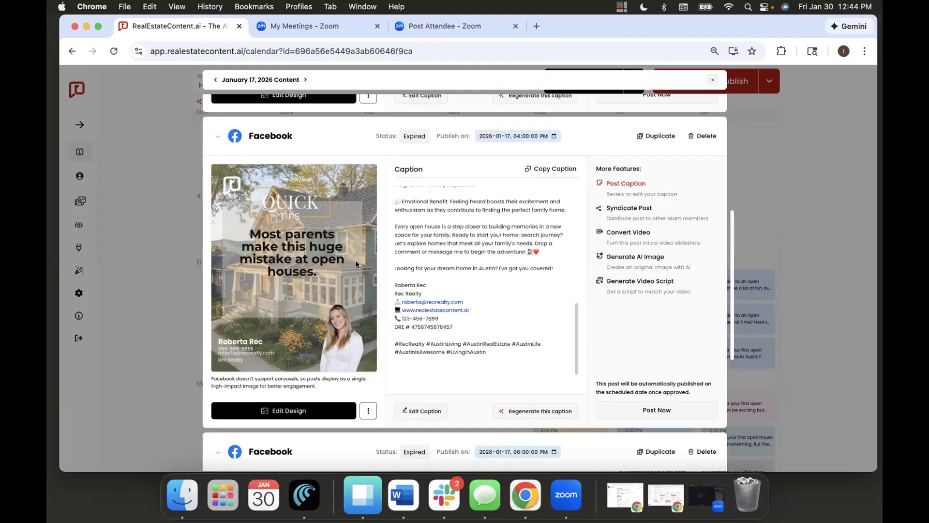
scroll(356, 264, "down", 6)
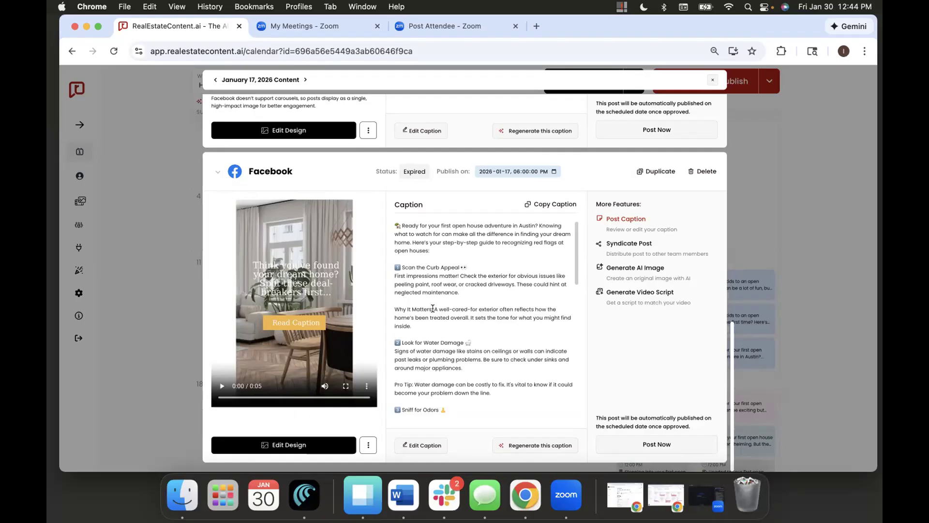
left_click(324, 387)
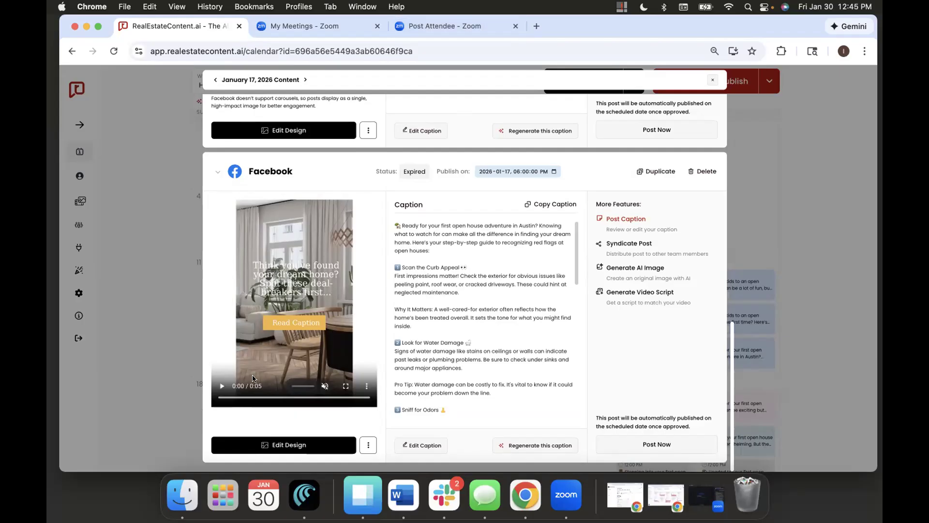
left_click(222, 386)
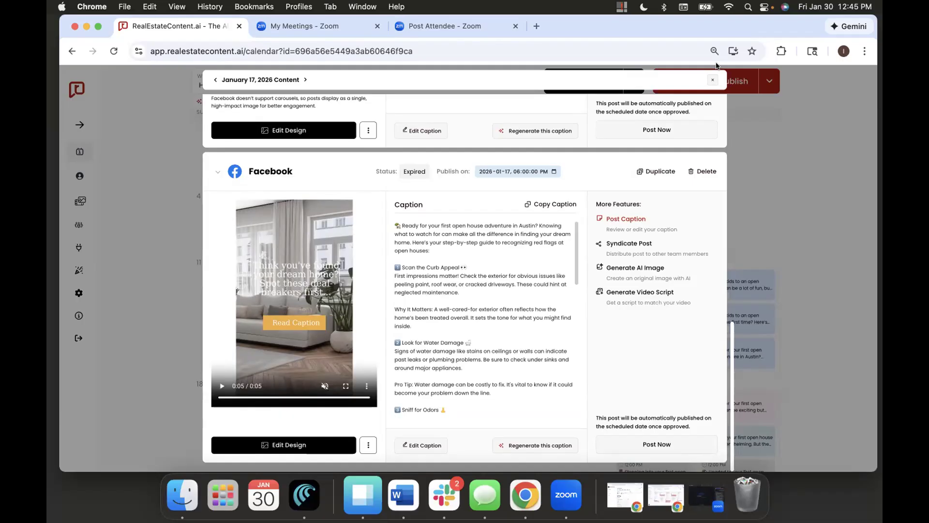
Step: Return to the content generation settings and keep Carousel as the content type with Default Persona as the persona
left_click(713, 80)
left_click(579, 82)
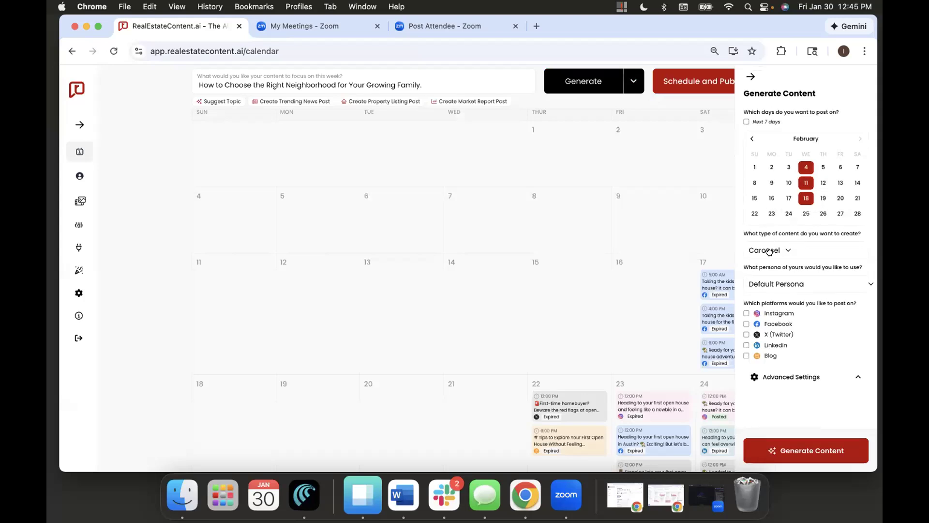
left_click(768, 250)
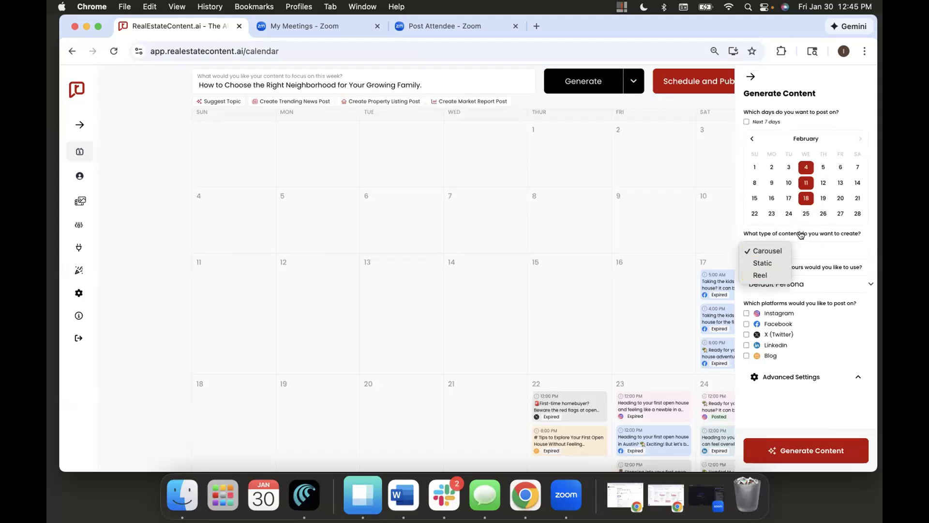
left_click(764, 251)
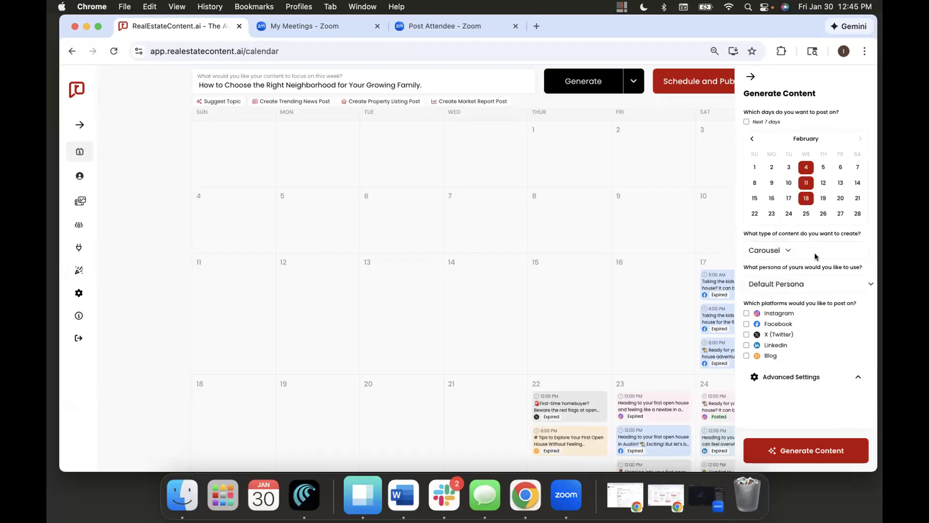
left_click(792, 286)
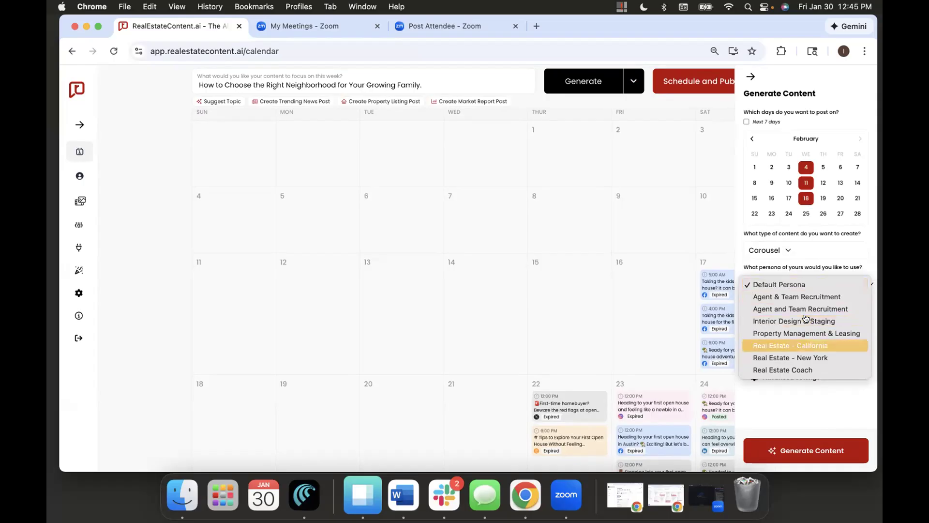
left_click(838, 285)
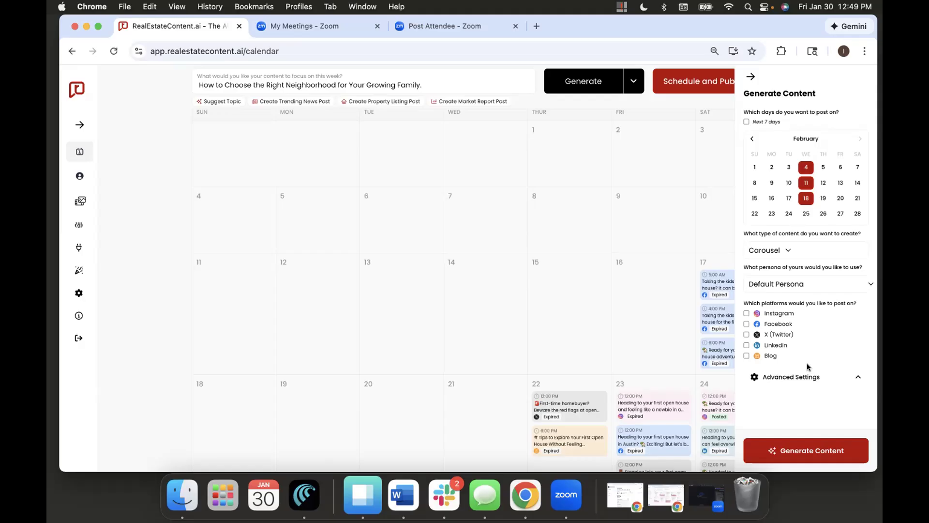
Step: Select Instagram, Facebook, X (Twitter) and LinkedIn as the posting platforms, and close the generation settings
left_click(746, 313)
left_click(746, 324)
left_click(746, 335)
left_click(746, 345)
left_click(748, 78)
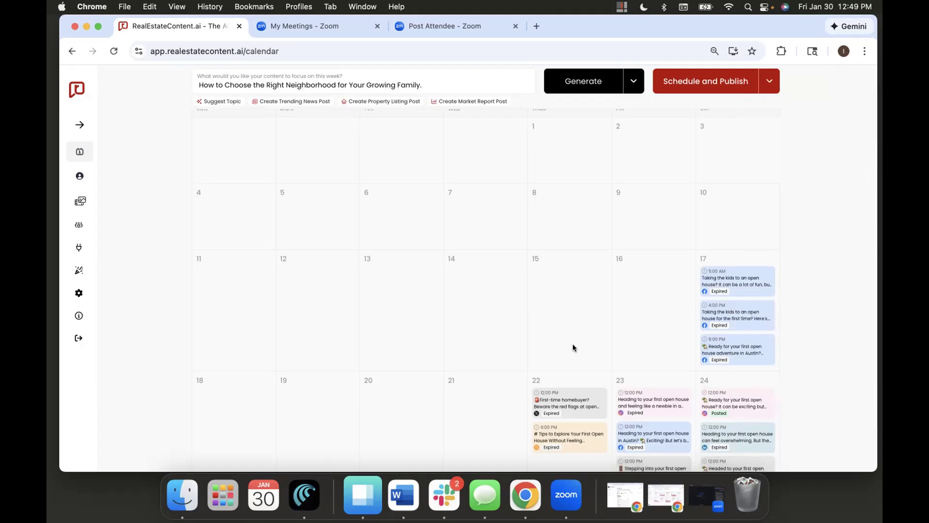
Step: Open the January 26, 12:00 PM Instagram post, view its publish date and time choices, and close the post
scroll(573, 344, "down", 5)
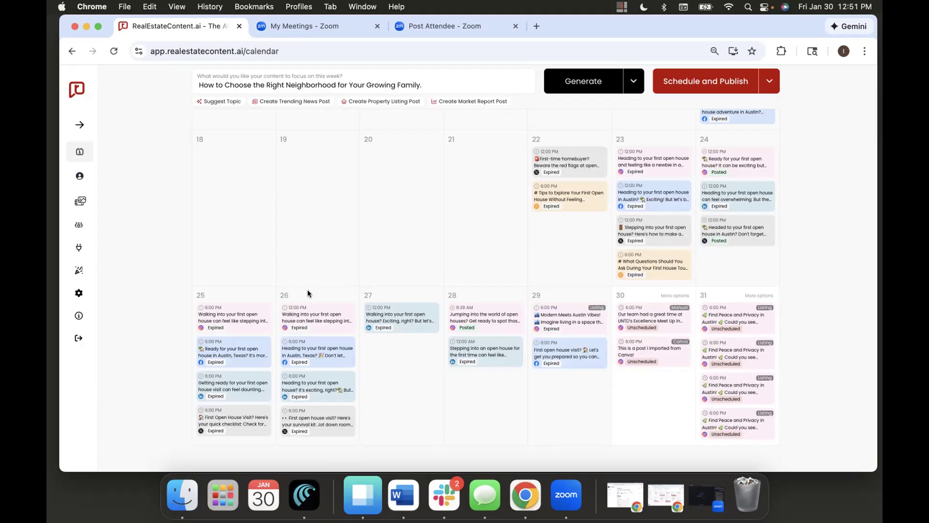
left_click(308, 327)
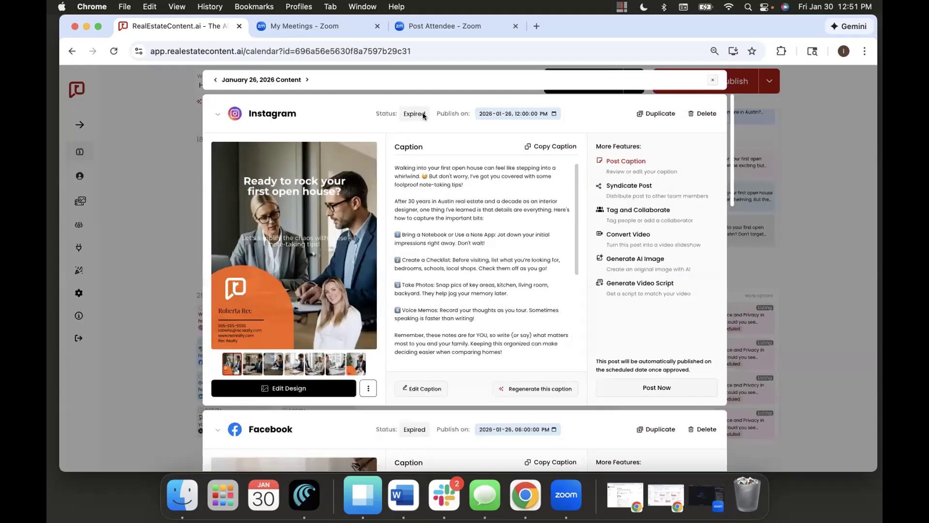
left_click(552, 113)
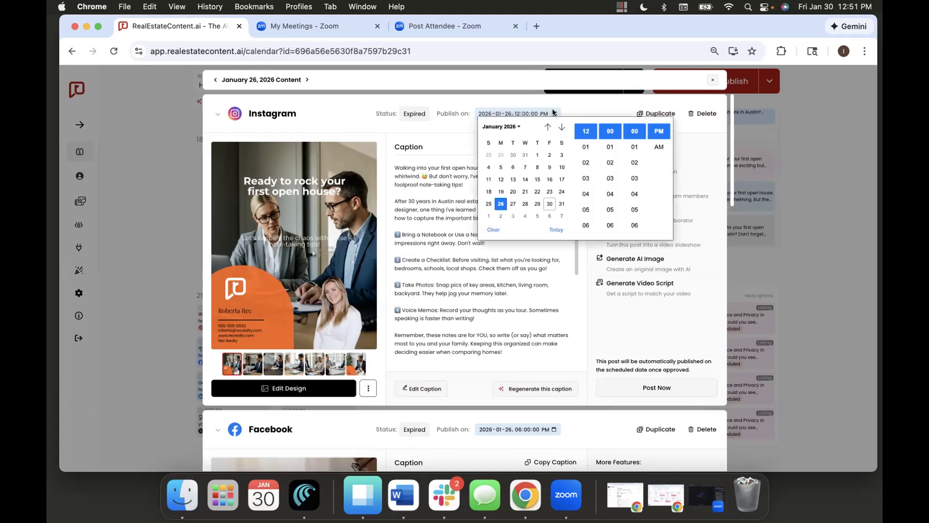
left_click(584, 113)
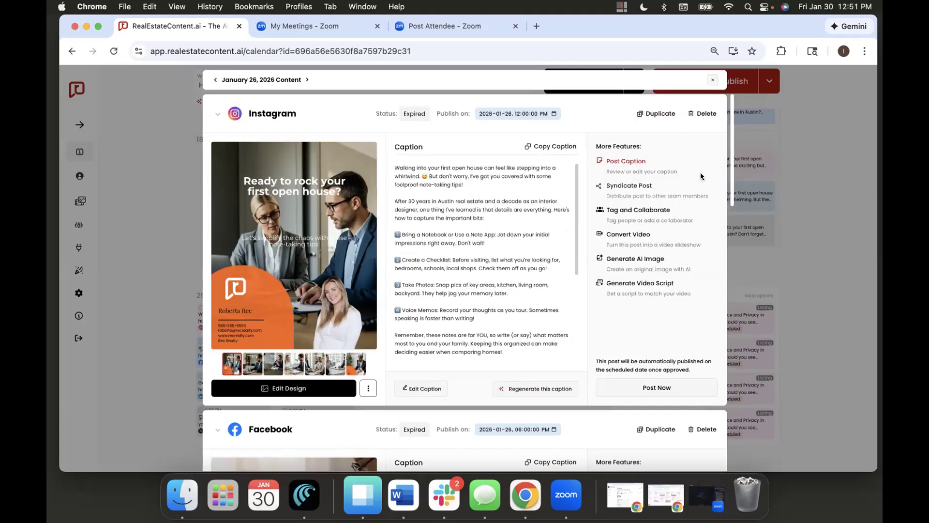
left_click(859, 174)
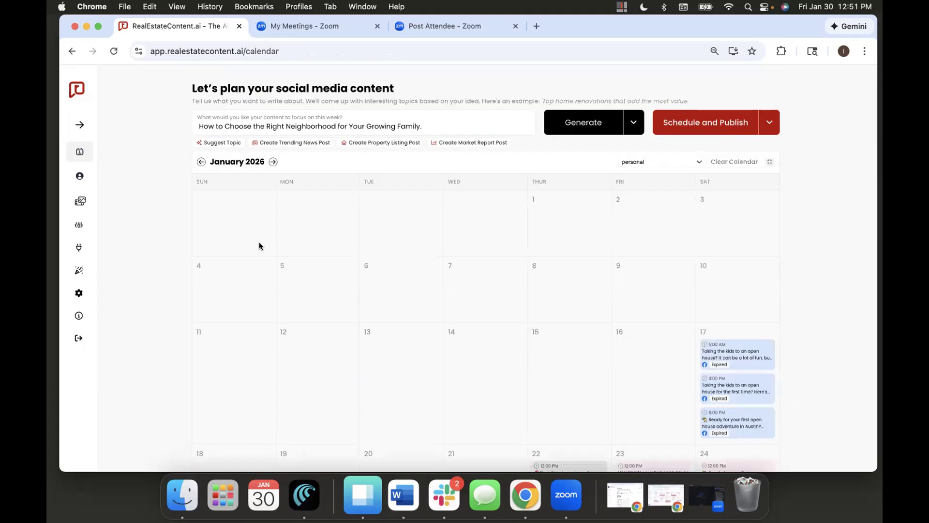
Step: Move the January 25, 6:00 PM Instagram post to January 30 and check its publish date in the post details
scroll(260, 257, "down", 6)
left_click_drag(231, 315, 632, 392)
left_click(639, 388)
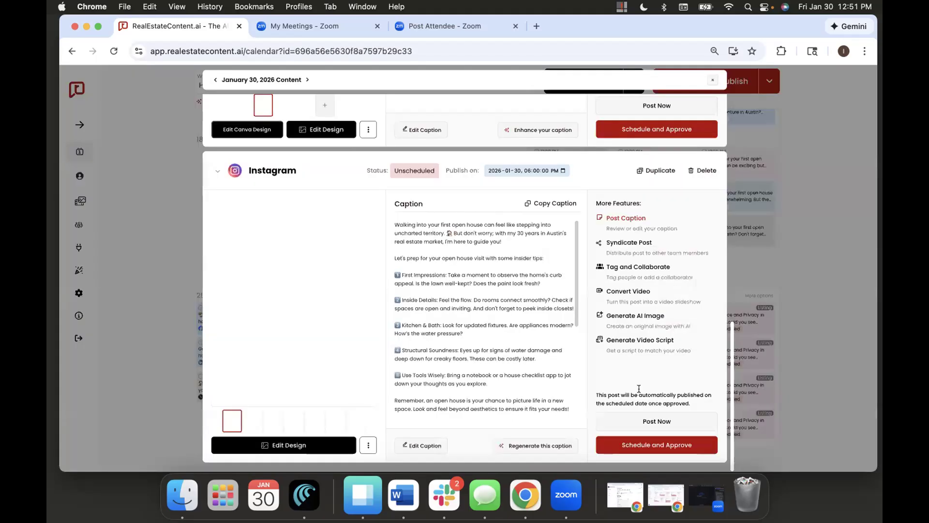
left_click(560, 170)
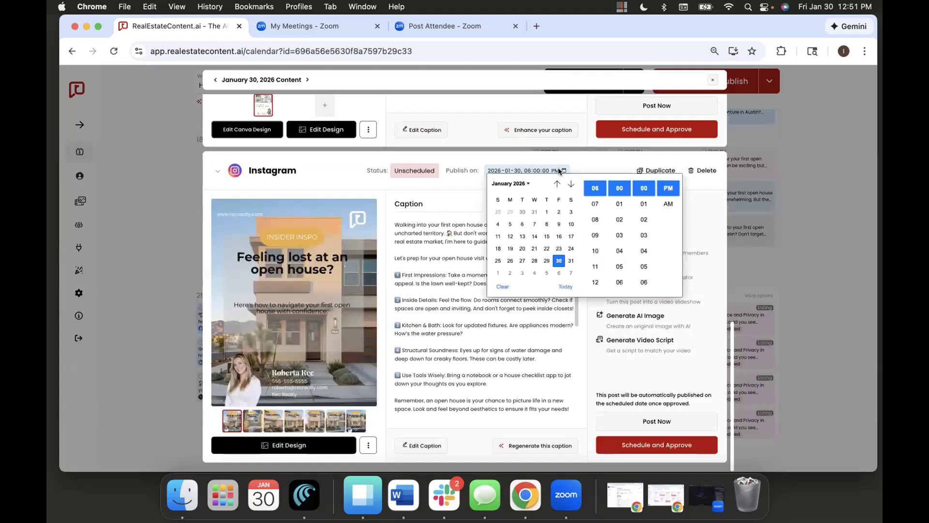
left_click(584, 164)
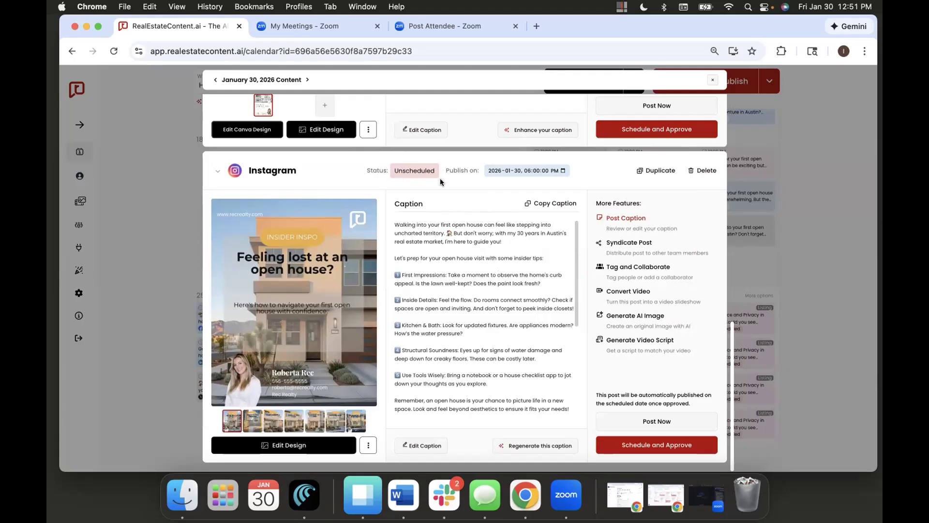
Step: Schedule and approve the January 30, 6:00 PM Instagram post for automatic publishing, and close its details
left_click(631, 446)
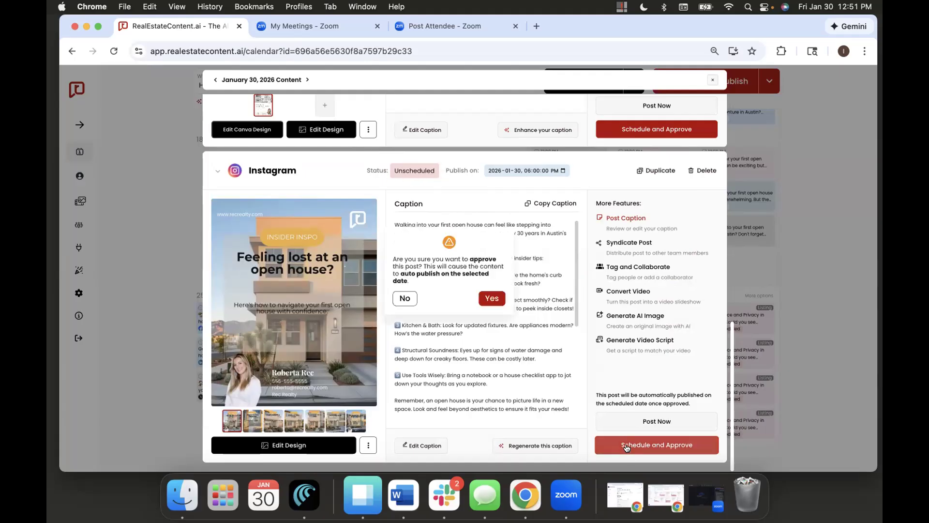
left_click(492, 298)
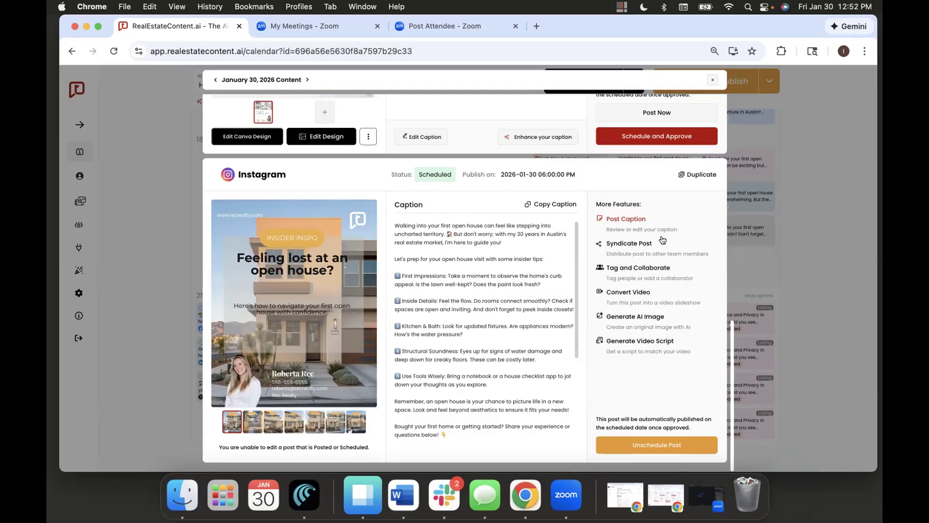
left_click(815, 178)
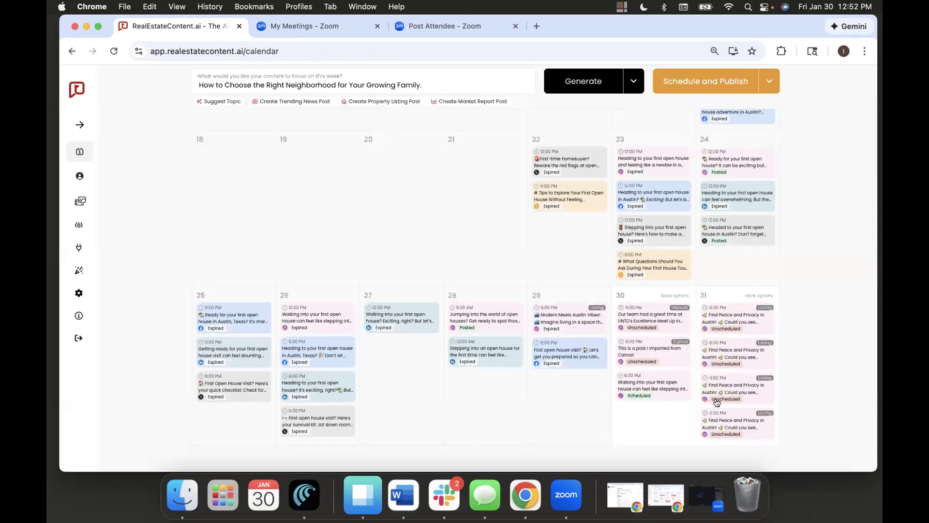
Step: Unschedule the January 30, 6:00 PM Instagram post, and reopen it briefly to check its status
left_click(644, 393)
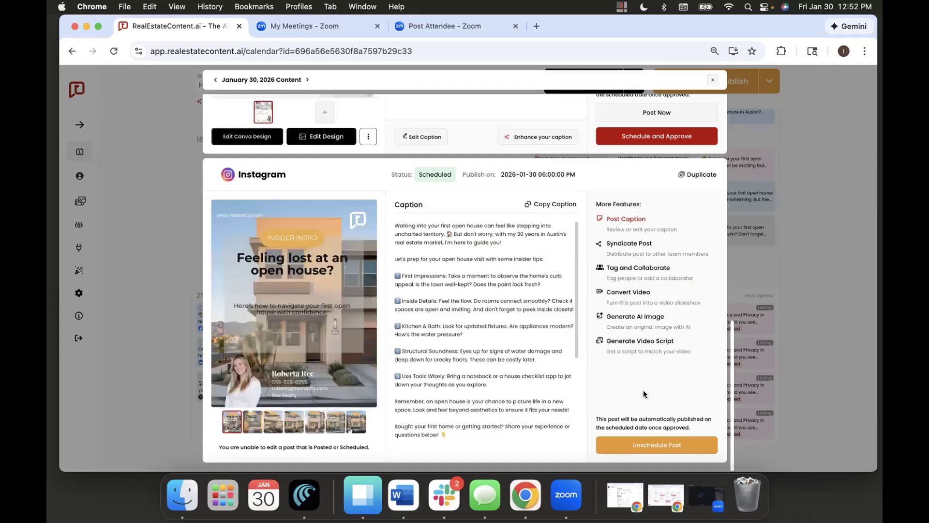
left_click(615, 452)
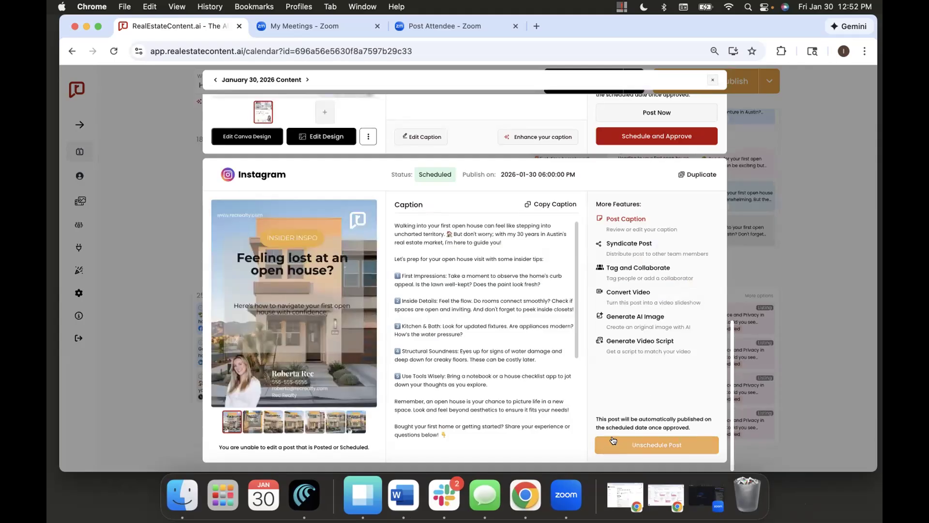
left_click(839, 173)
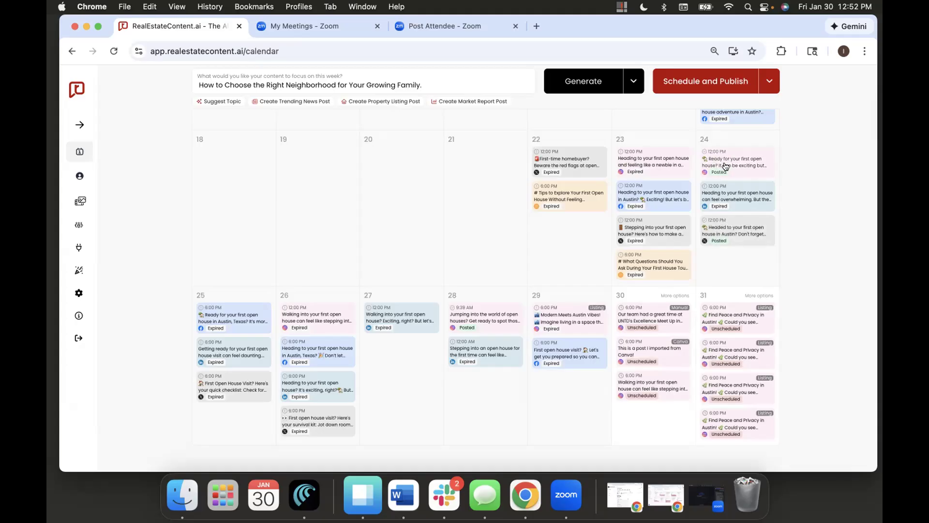
left_click(625, 390)
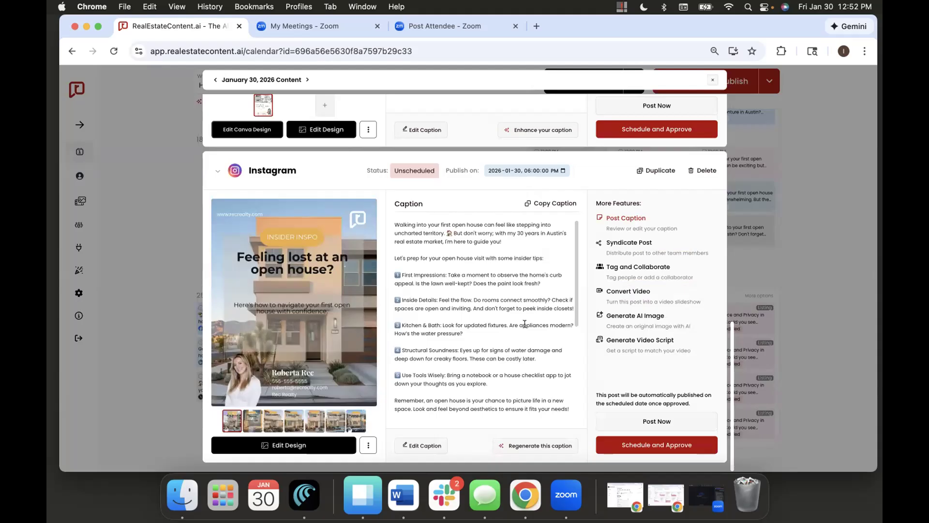
left_click(825, 195)
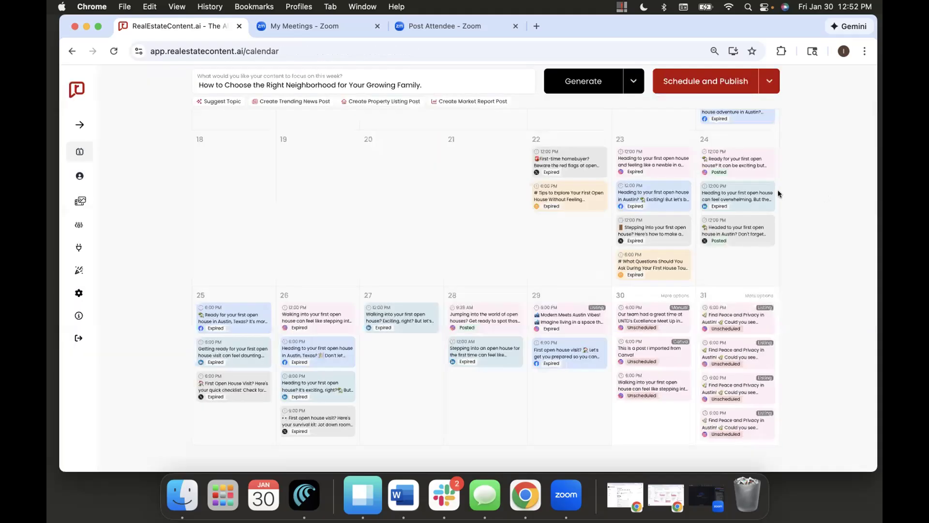
Step: Open the January 26 content and look through its Instagram, Facebook, LinkedIn and X (Twitter) posts
left_click(309, 320)
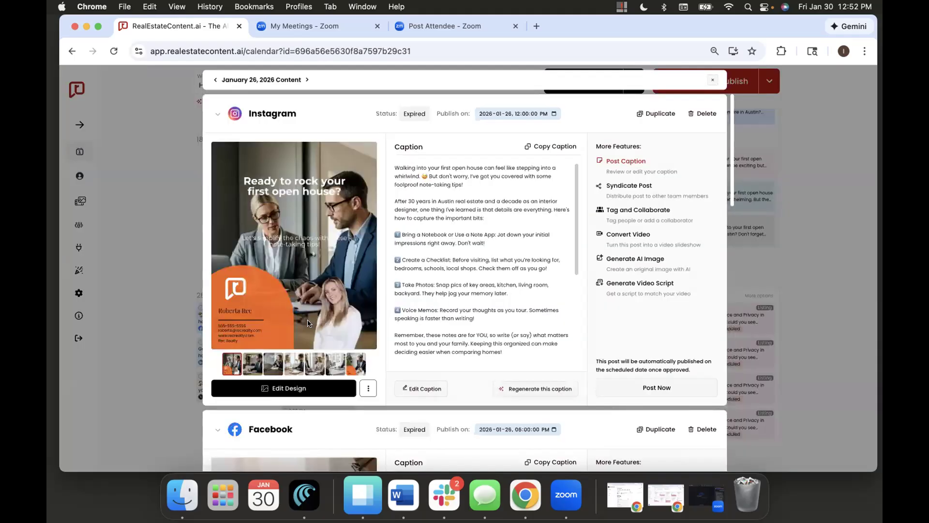
scroll(308, 323, "down", 15)
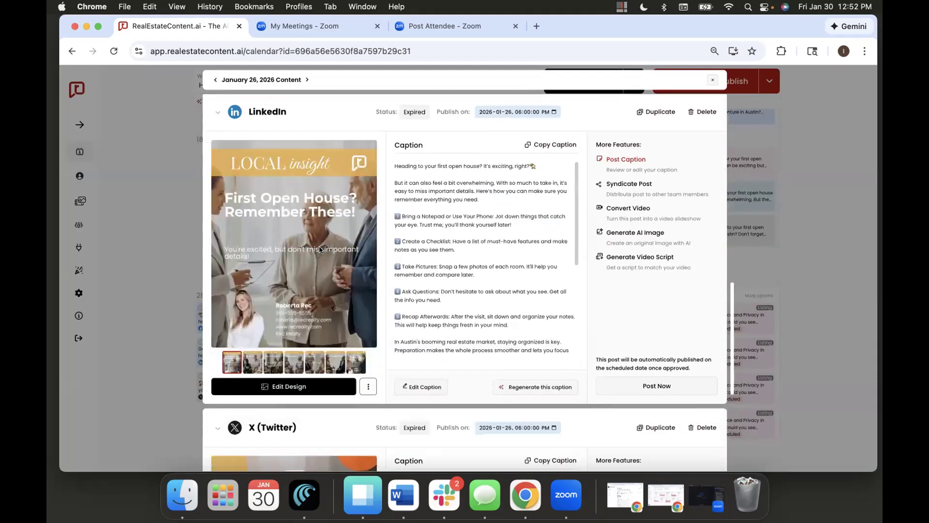
scroll(319, 249, "down", 5)
scroll(304, 279, "up", 20)
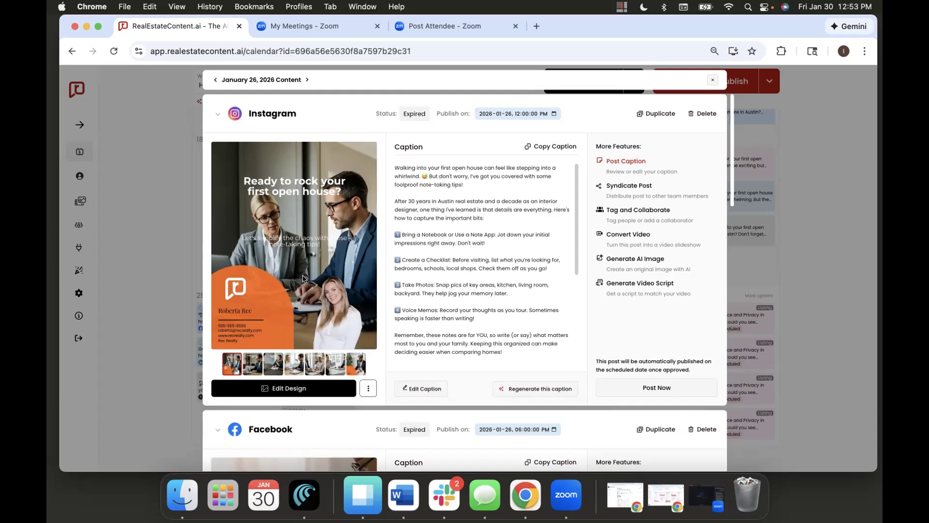
Step: Read the January 26 Instagram caption through to its hashtags, and compare it with the LinkedIn and X (Twitter) captions
scroll(465, 227, "down", 5)
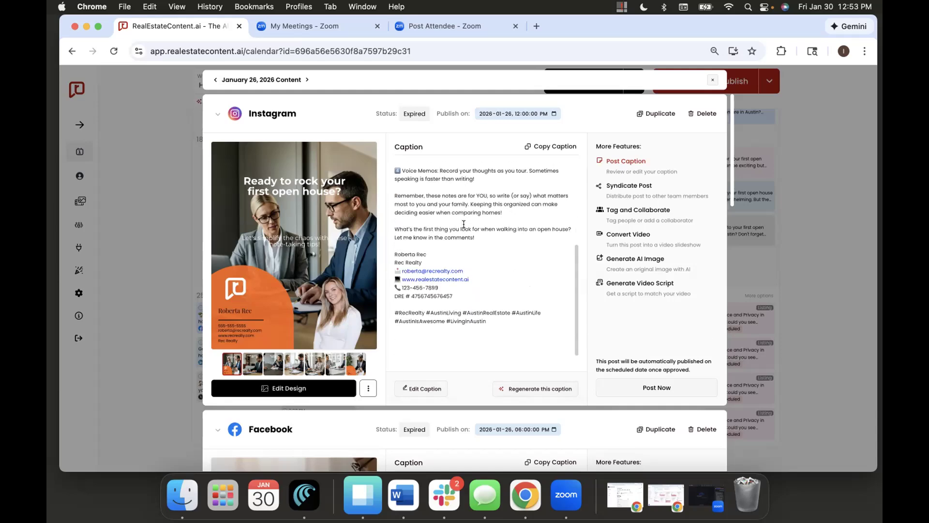
scroll(464, 224, "down", 10)
scroll(463, 224, "down", 10)
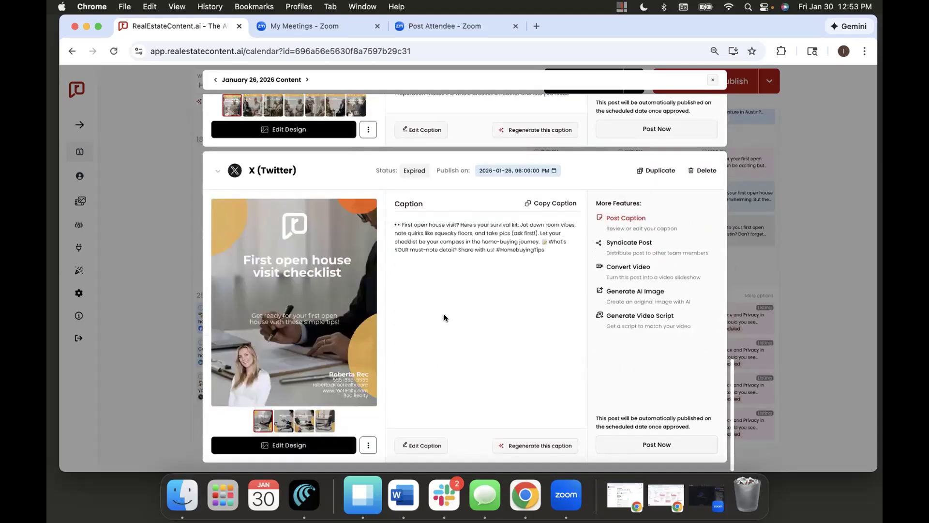
scroll(461, 295, "up", 5)
scroll(461, 298, "down", 3)
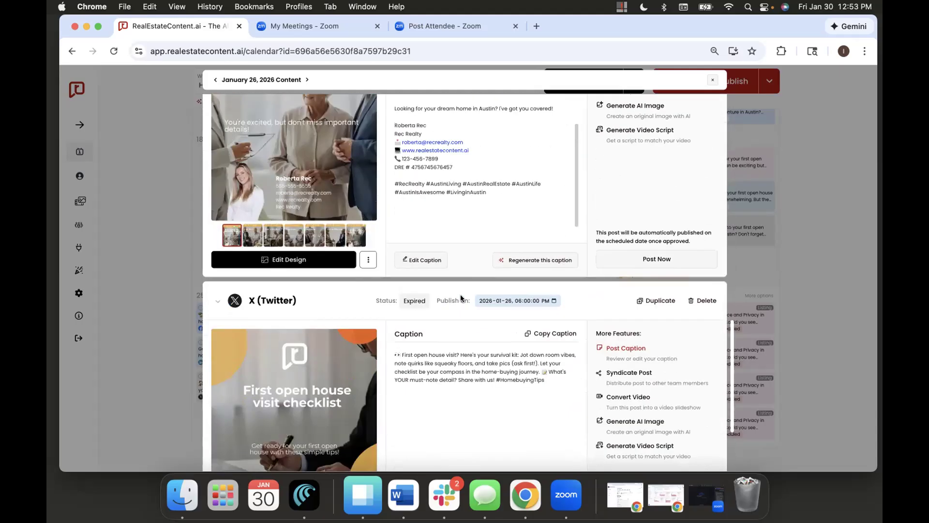
scroll(460, 299, "down", 3)
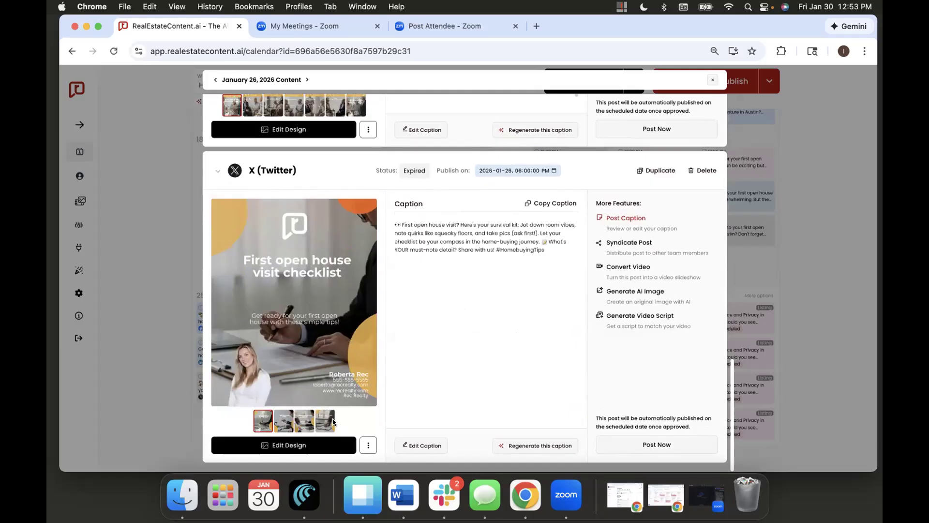
Step: Go back up through the January 26 LinkedIn and Facebook posts, examining the Facebook image and its longer caption
scroll(367, 402, "up", 6)
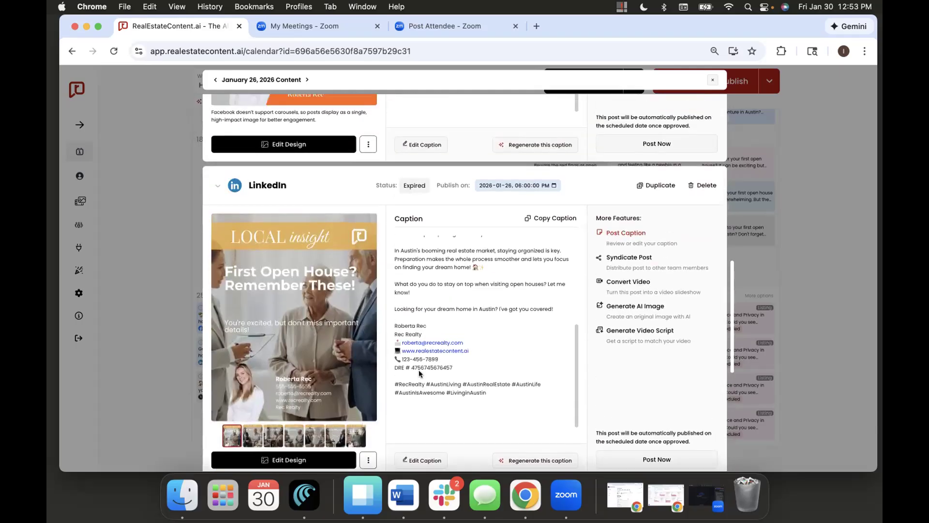
scroll(420, 370, "up", 5)
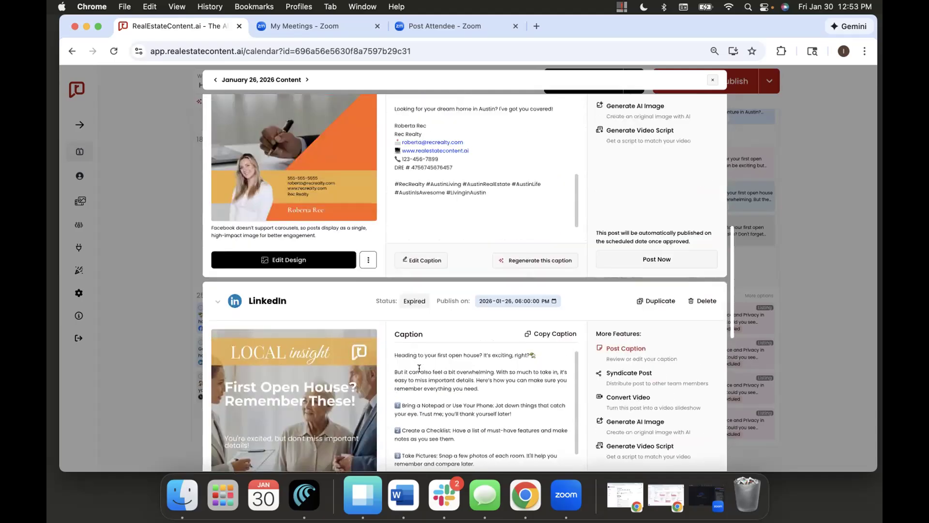
scroll(419, 368, "up", 4)
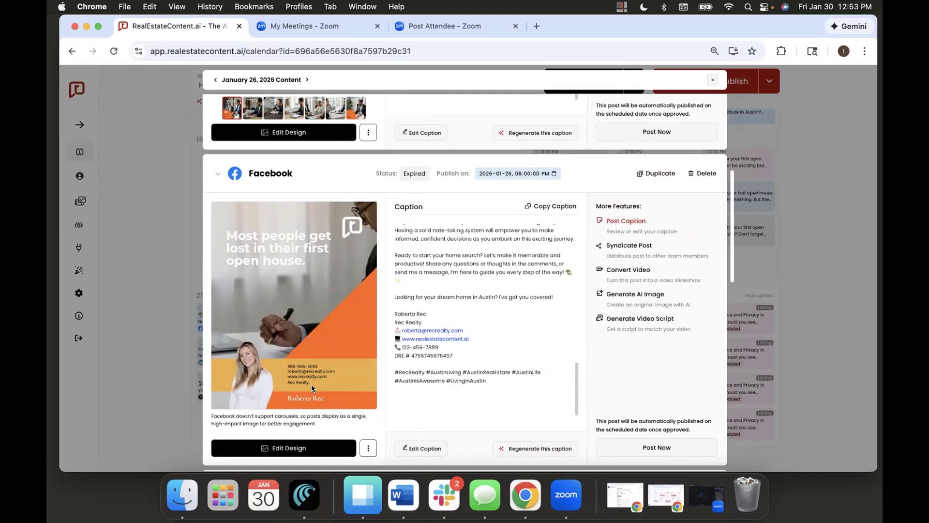
scroll(435, 302, "up", 3)
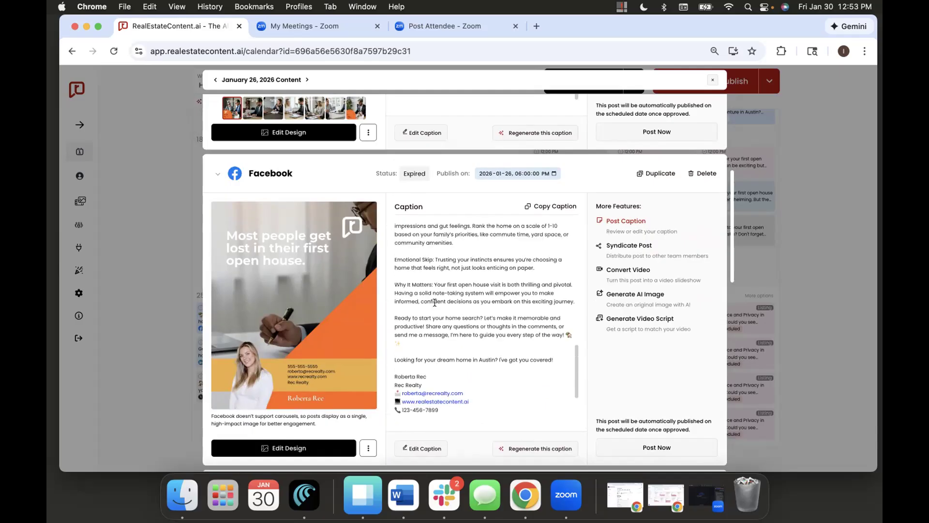
scroll(423, 330, "up", 10)
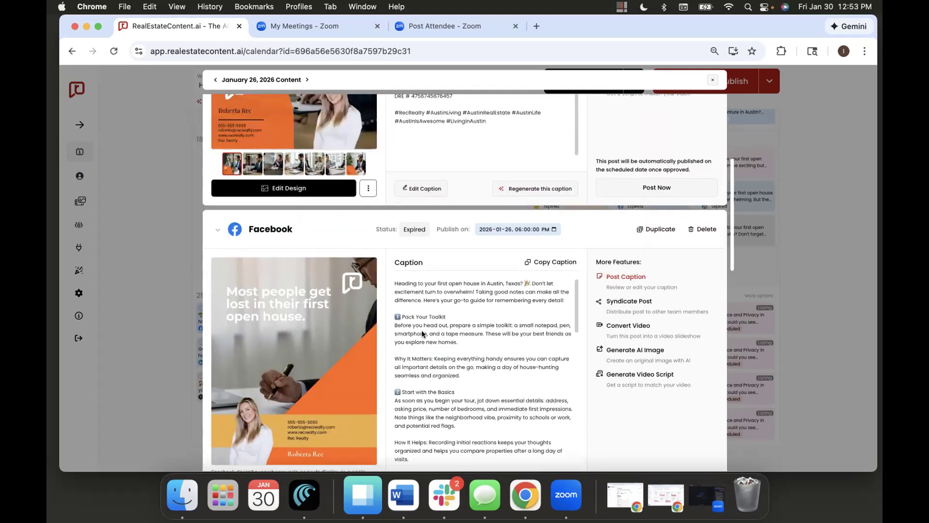
scroll(422, 330, "up", 10)
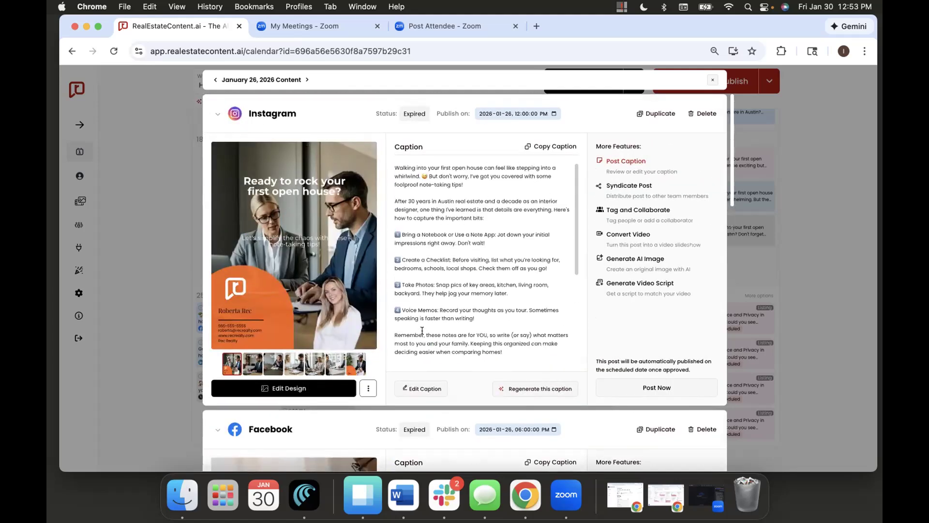
Step: Open the January 26 Instagram caption for editing, save it, and close the day's content
left_click(417, 171)
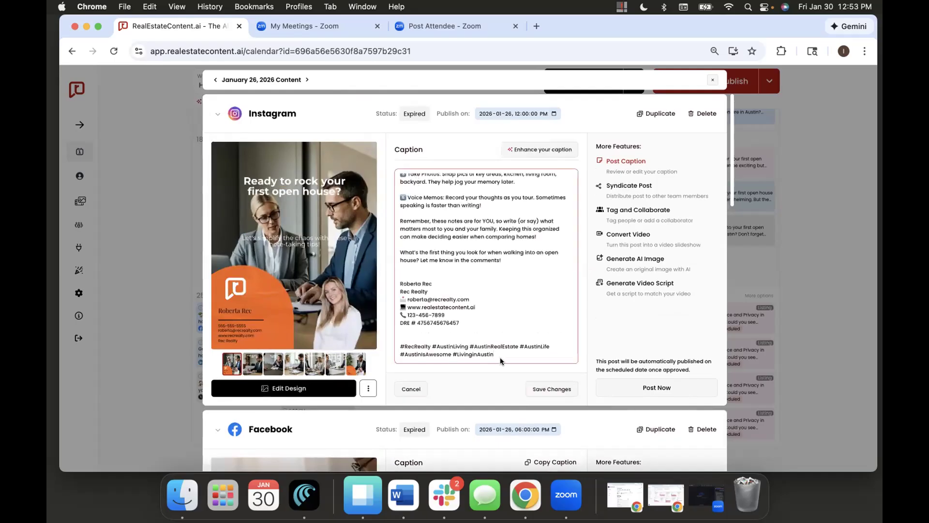
left_click(539, 385)
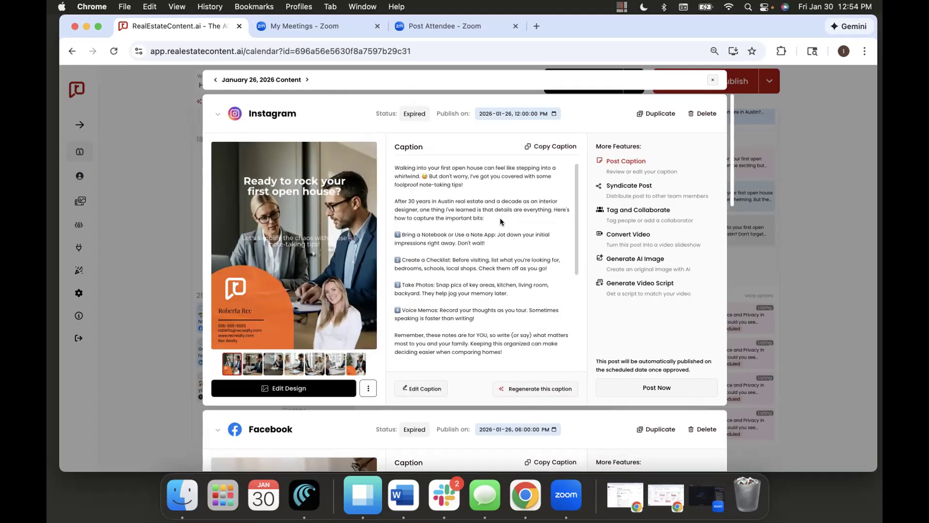
left_click(827, 199)
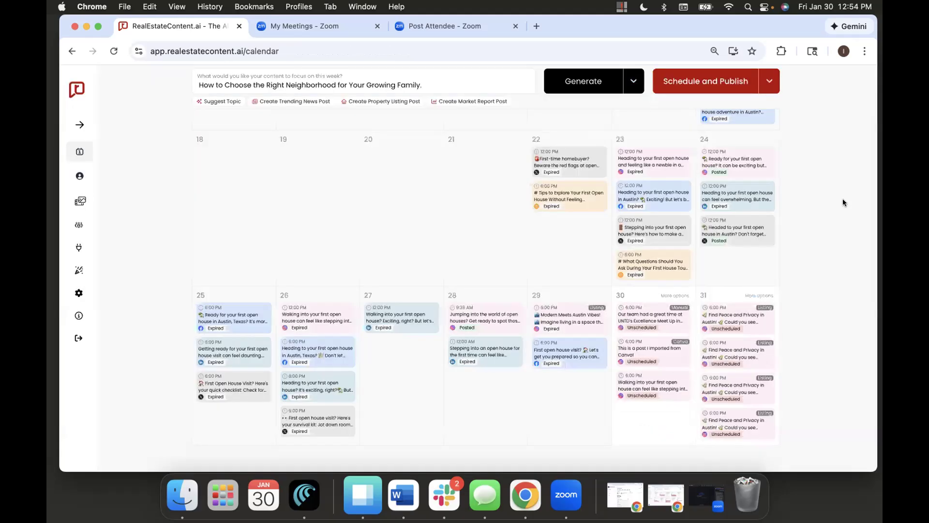
Step: Open the January 30, 6:00 PM Instagram carousel and page through all its slides, repeating from the first slide to the fifth
left_click(640, 390)
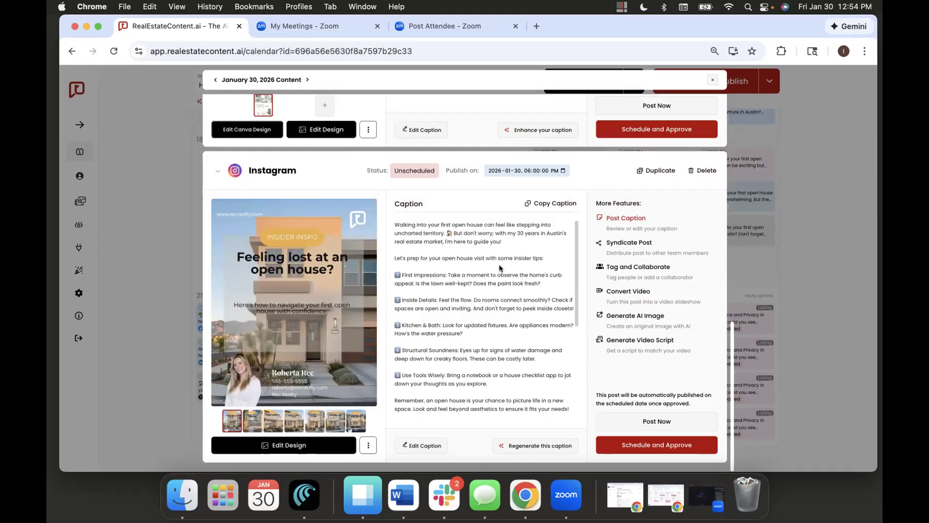
left_click(253, 421)
left_click(280, 422)
left_click(294, 421)
left_click(314, 421)
left_click(335, 420)
left_click(353, 420)
left_click(232, 420)
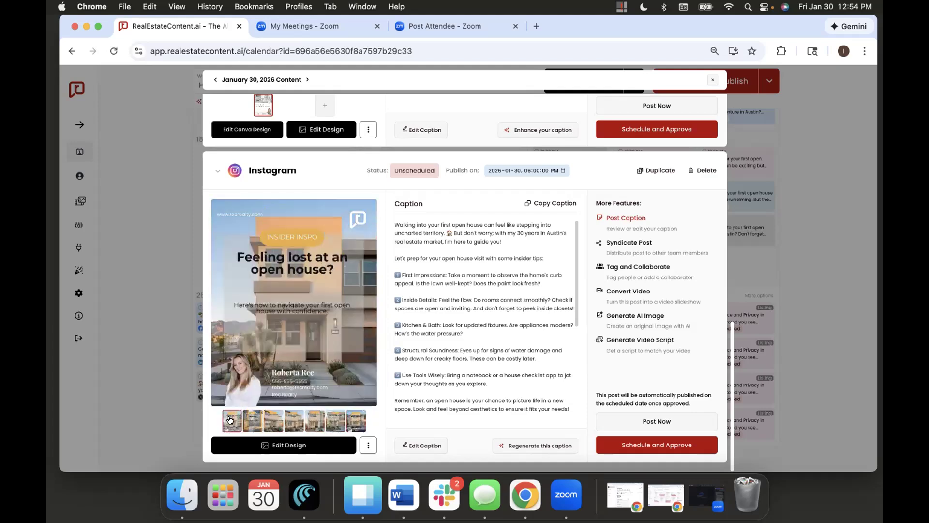
left_click(253, 420)
left_click(274, 421)
left_click(294, 420)
left_click(315, 421)
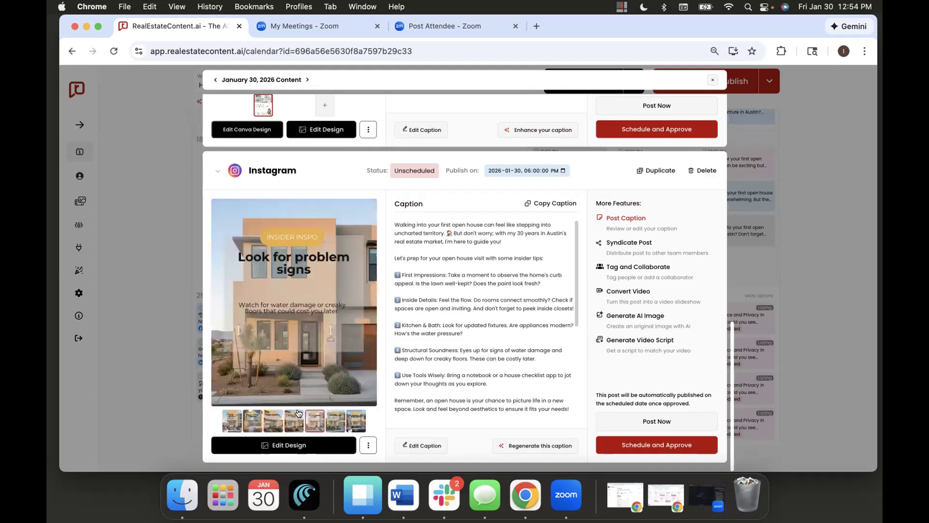
Step: Return to the carousel's first slide and delete the "Bought your first home or getting started?" paragraph from the January 30 Instagram caption
left_click(232, 420)
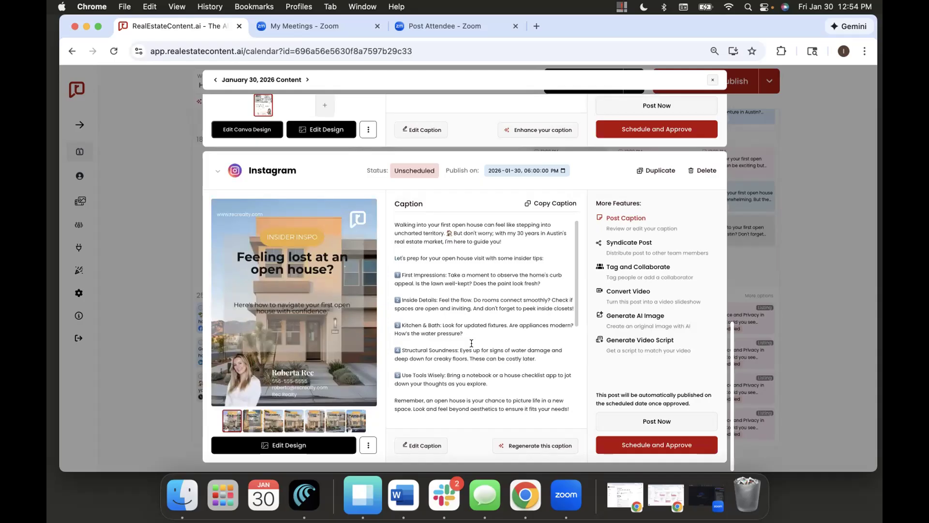
left_click(414, 446)
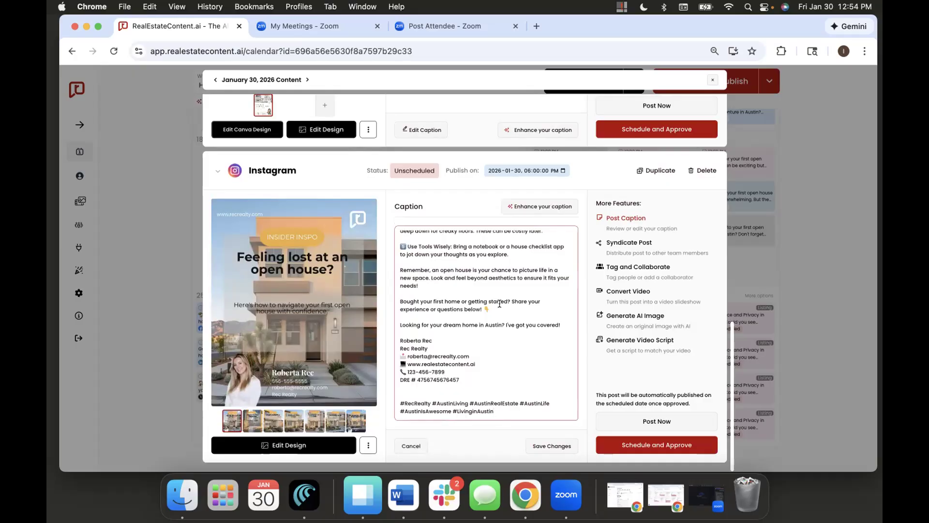
left_click_drag(490, 310, 393, 301)
key("BackSpace")
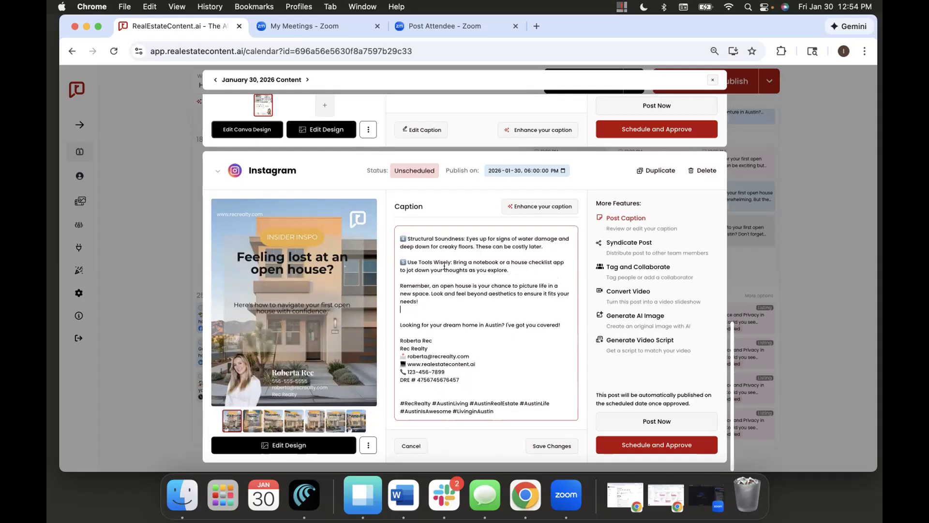
Step: Remove the house emoji after "uncharted territory." in the Instagram caption and save the caption changes
scroll(444, 266, "up", 5)
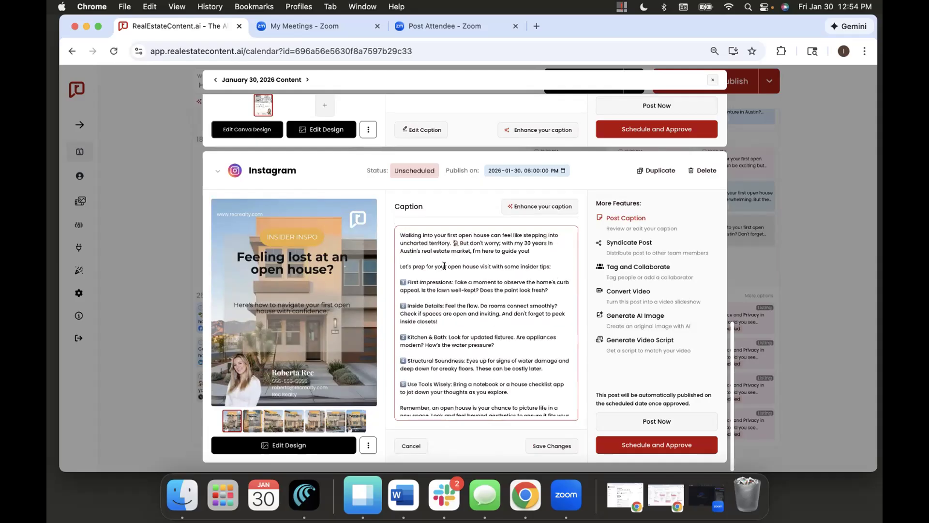
left_click(455, 242)
key("BackSpace")
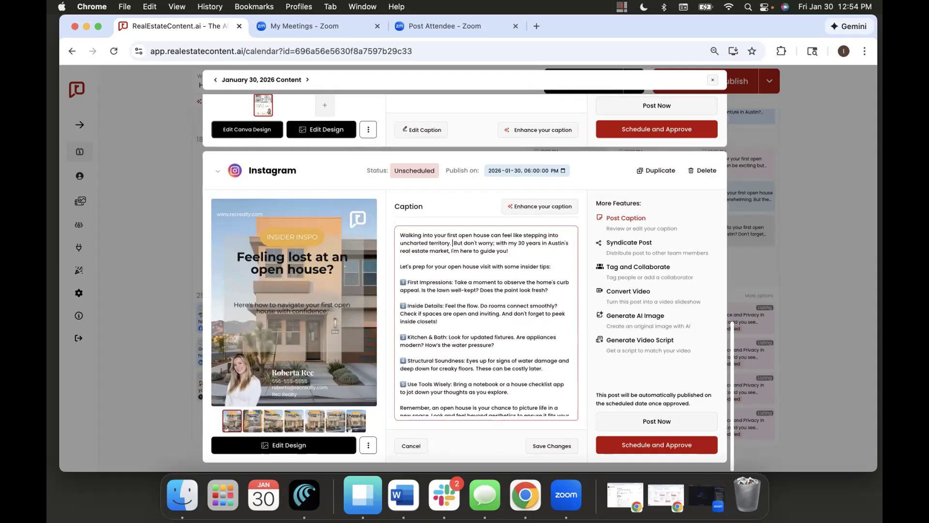
scroll(499, 327, "down", 5)
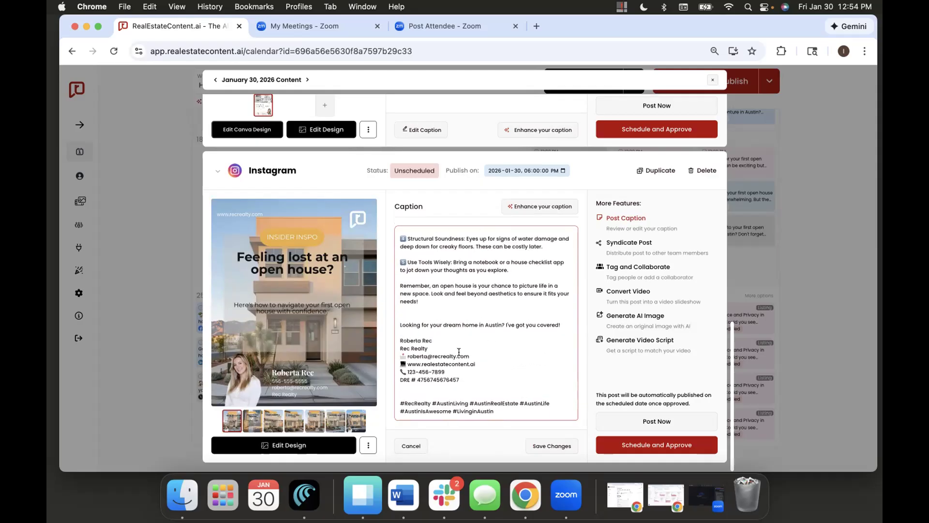
left_click(541, 446)
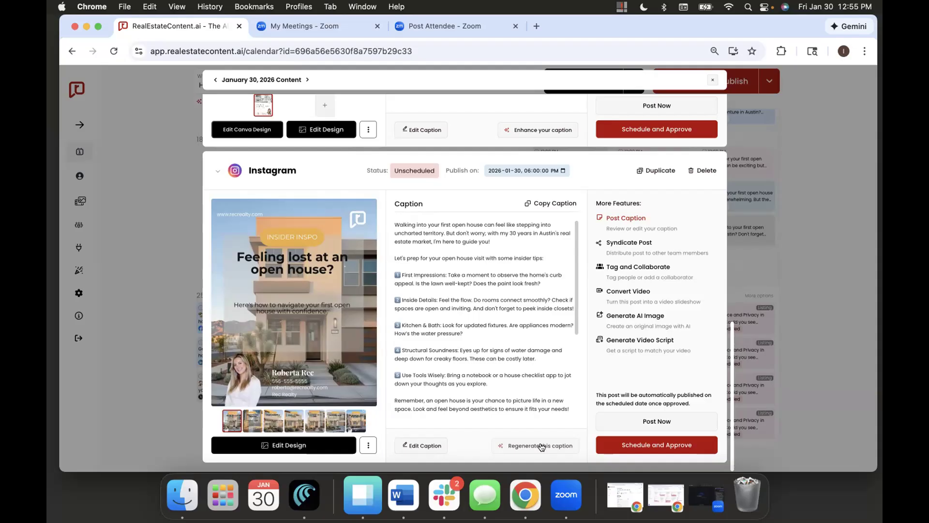
Step: Open the AI regeneration options for the Instagram caption and reread the caption's tips down to its closing lines
left_click(542, 446)
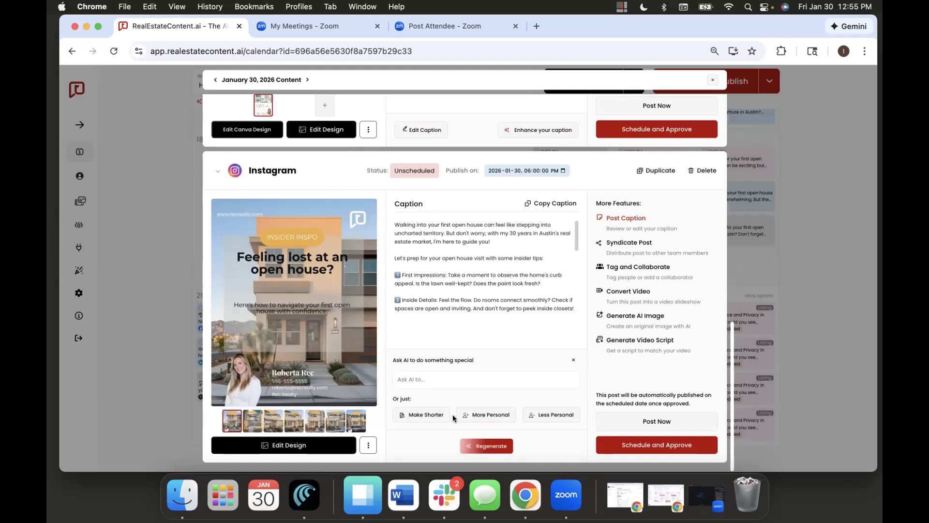
left_click(439, 377)
scroll(450, 296, "down", 5)
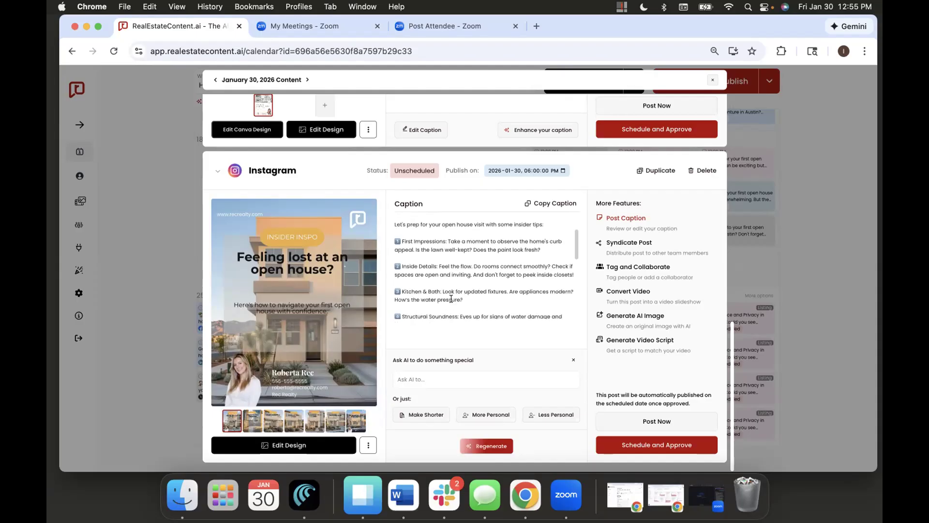
scroll(443, 265, "up", 3)
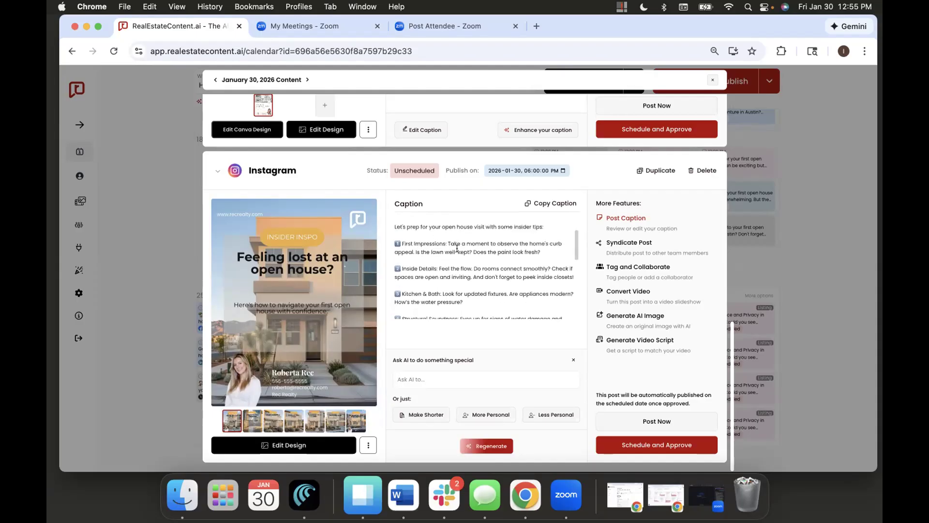
scroll(457, 257, "down", 3)
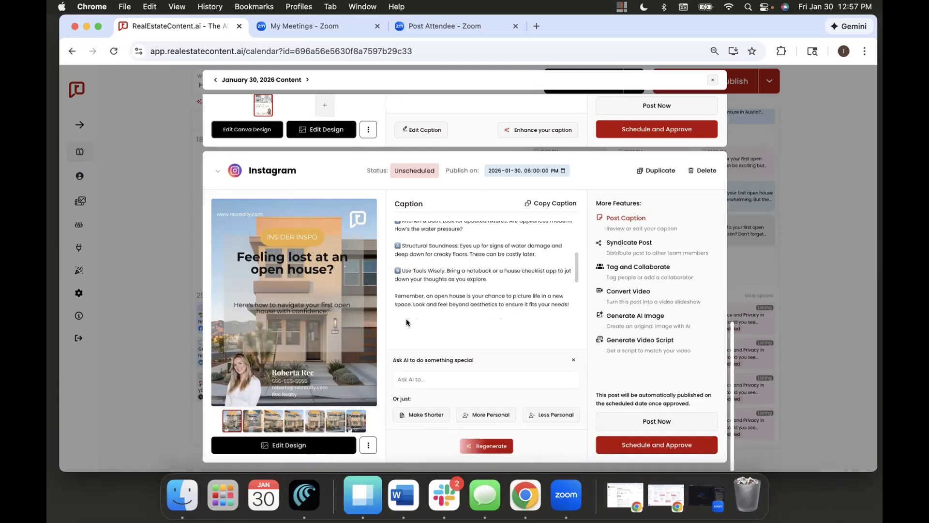
Step: Open the Instagram carousel's design for editing, examine all seven slides in order, and return to the first slide
left_click(277, 446)
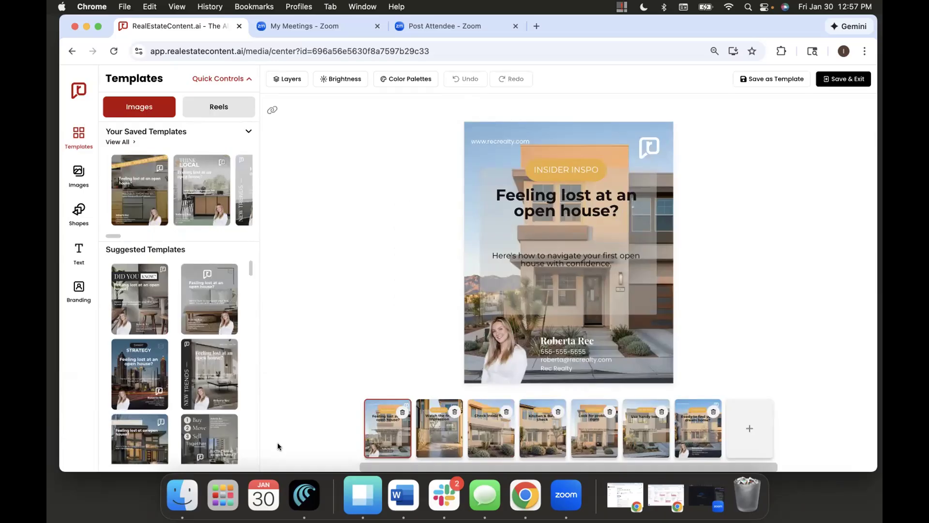
left_click(438, 428)
left_click(491, 428)
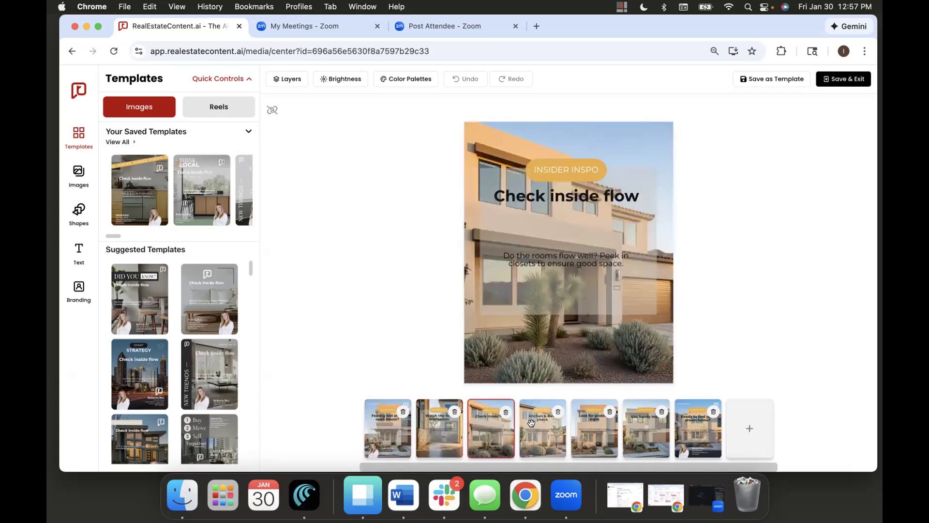
left_click(543, 427)
left_click(597, 421)
left_click(638, 428)
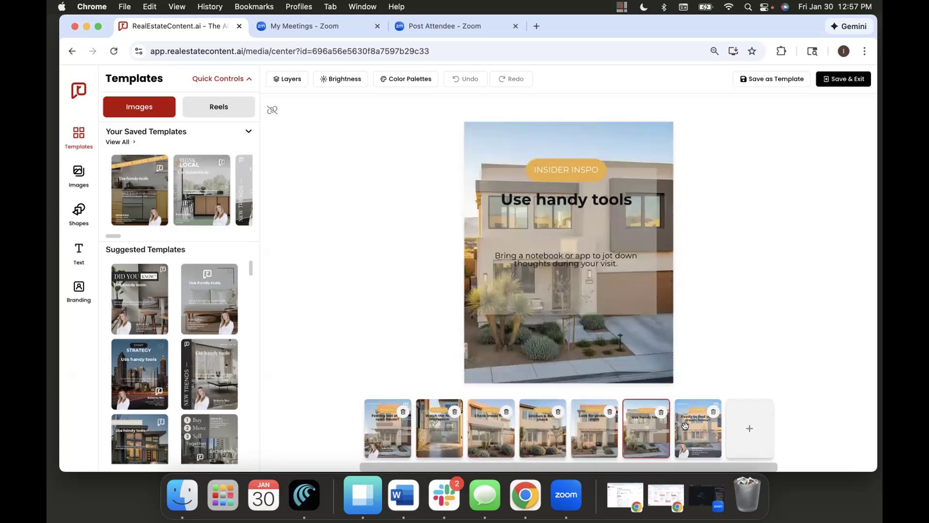
left_click(698, 428)
left_click(406, 448)
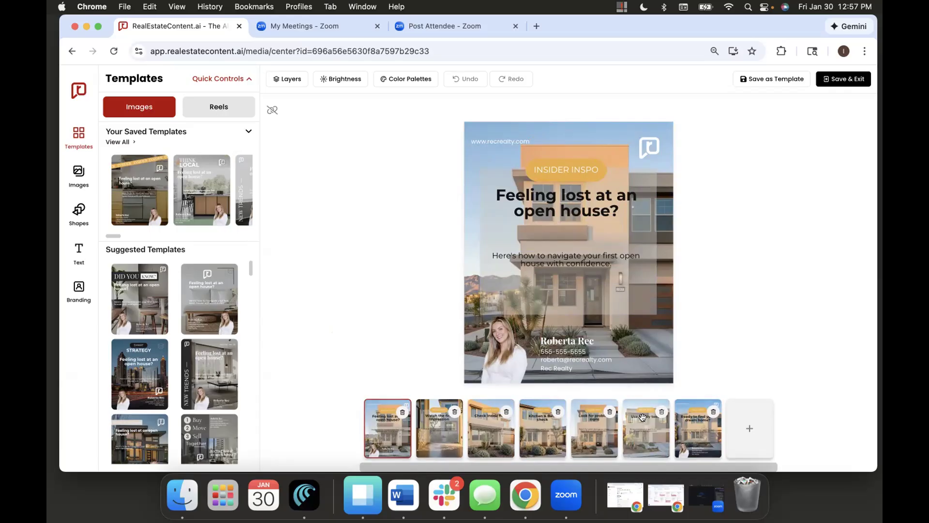
Step: Move the "Use handy tools" slide to fourth place in the carousel and raise the first slide's subtext to just below its headline
left_click(640, 430)
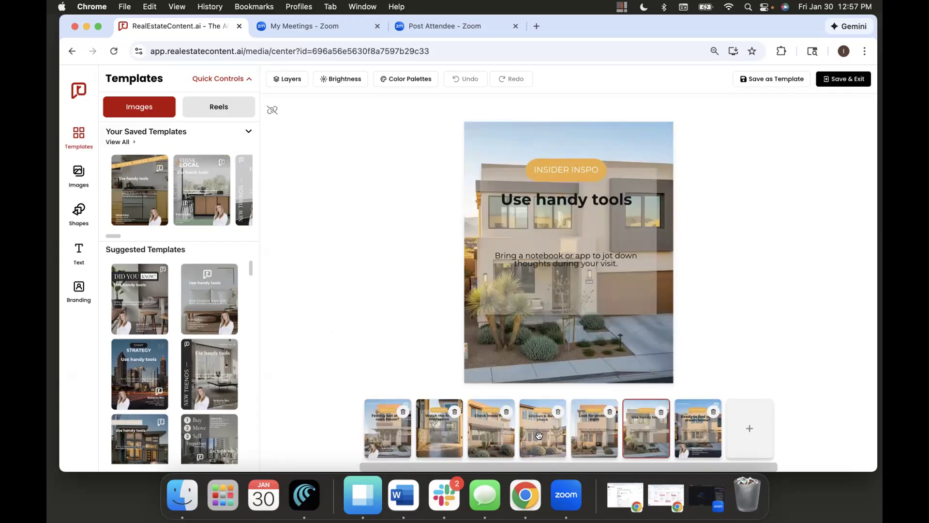
left_click_drag(640, 421, 556, 417)
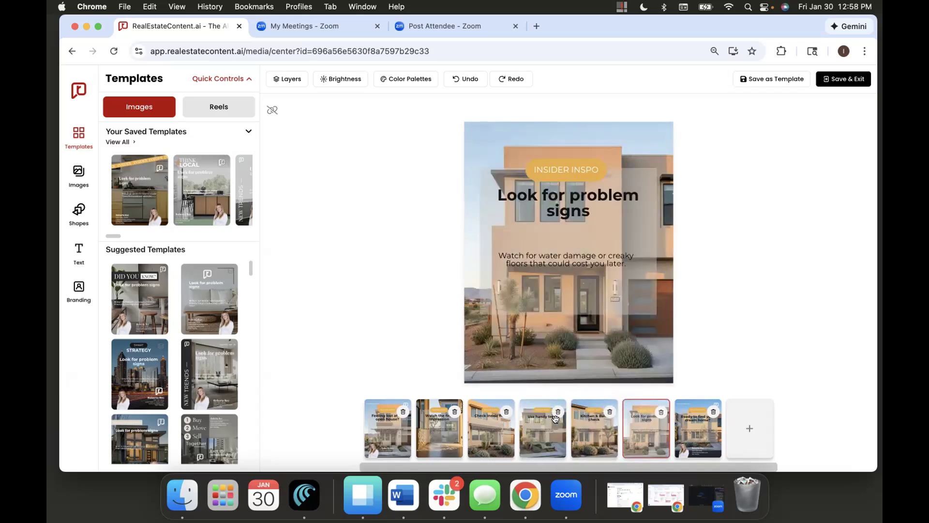
left_click(387, 428)
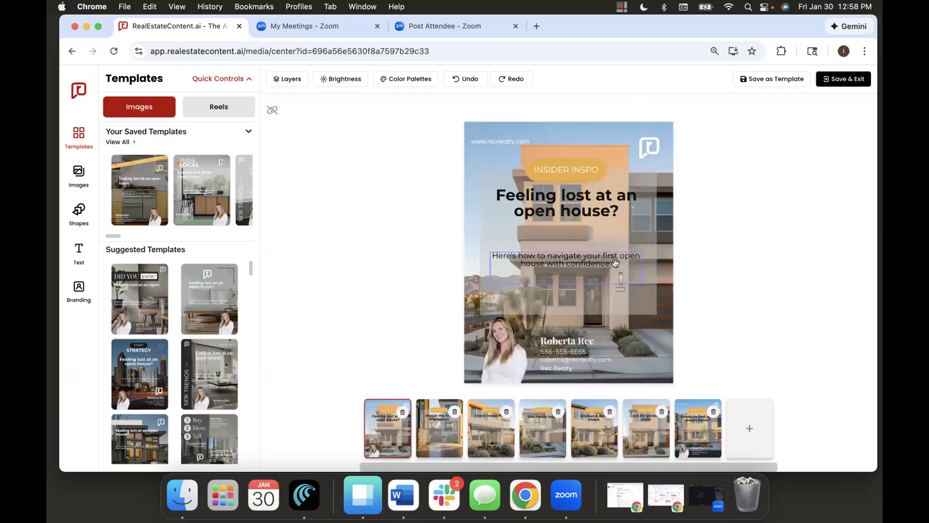
left_click_drag(615, 262, 615, 242)
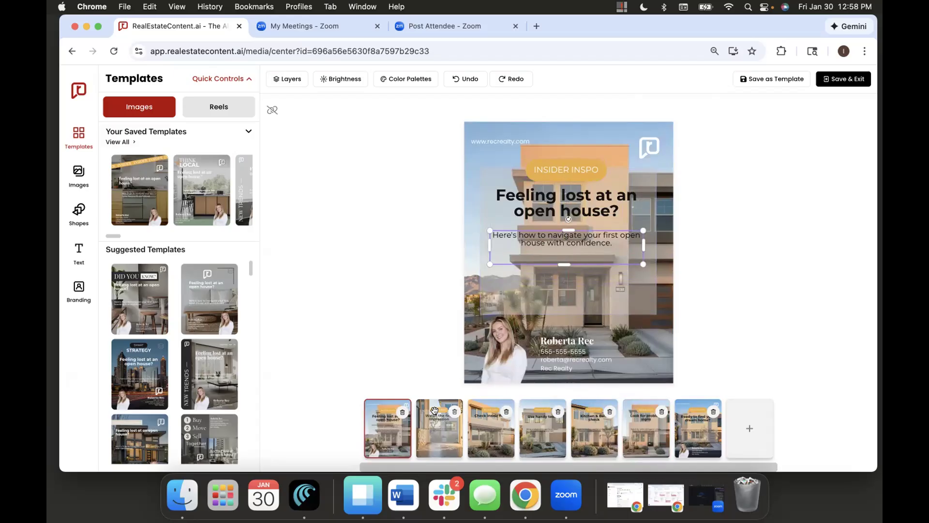
Step: Check the second and third slides, then examine the text formatting and font choices for the first slide's headline, leaving the font unchanged
left_click(434, 411)
left_click(491, 426)
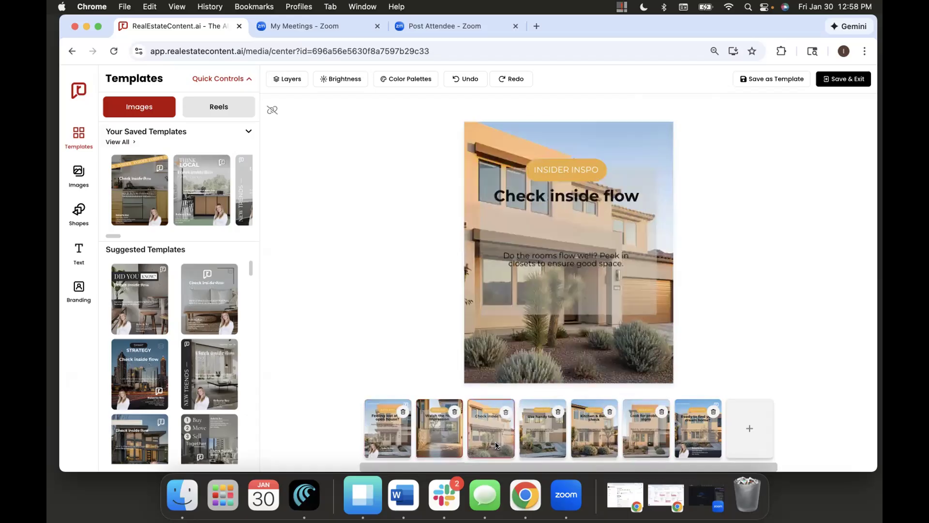
left_click(388, 427)
left_click(564, 204)
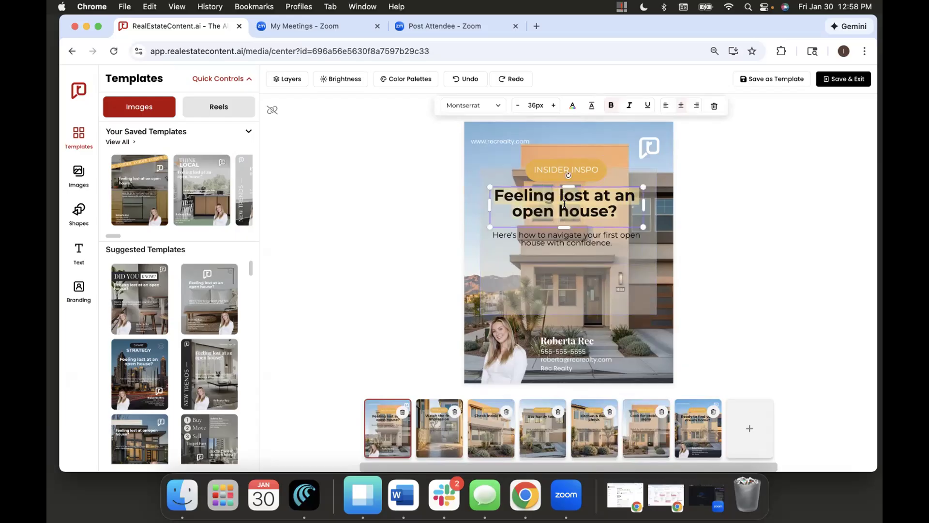
left_click(611, 105)
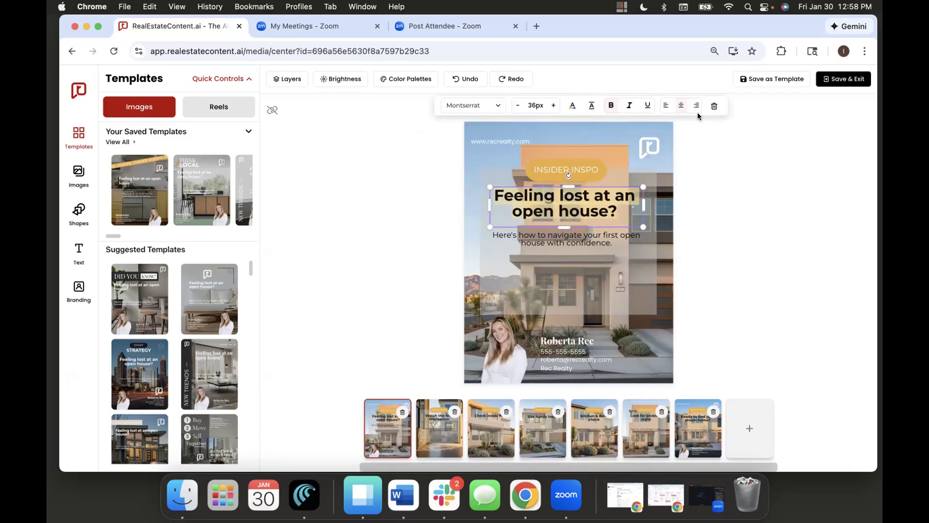
left_click(490, 106)
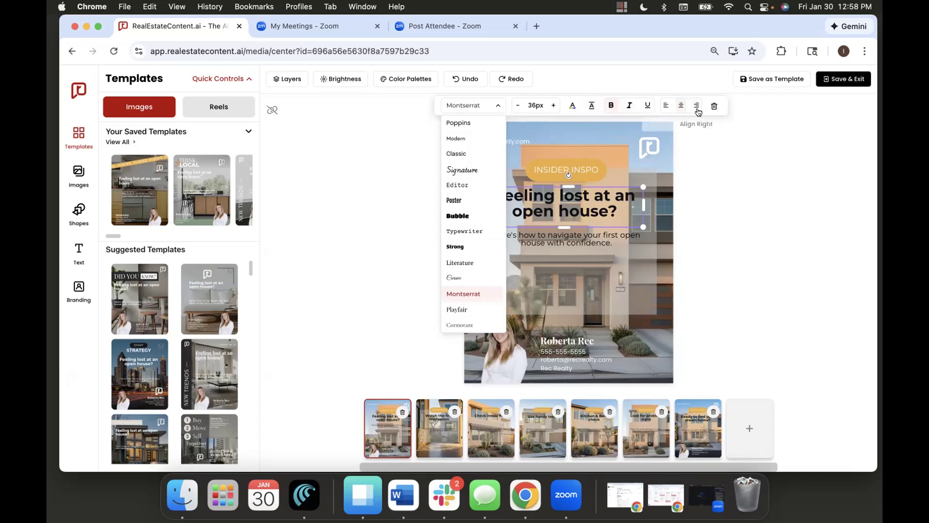
left_click(700, 173)
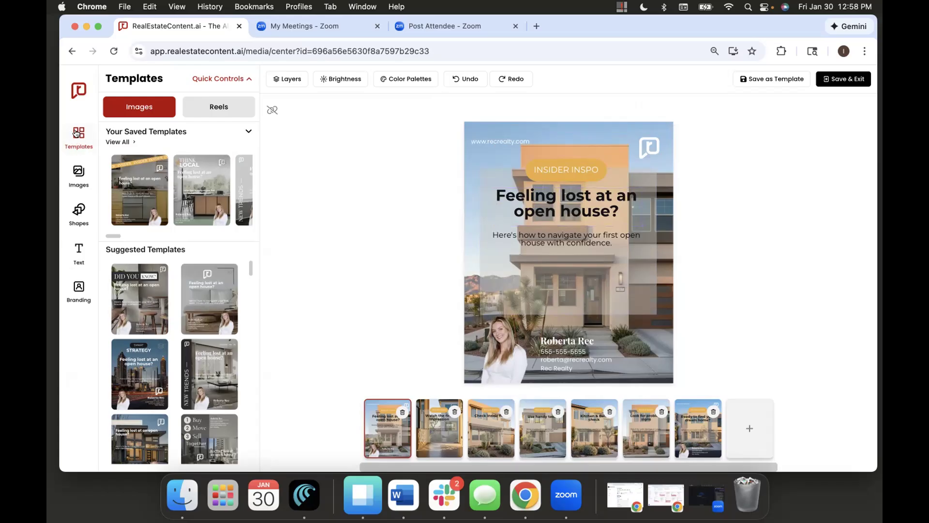
Step: Collapse the saved templates and browse the suggested image templates, returning to the start of the list
left_click(249, 132)
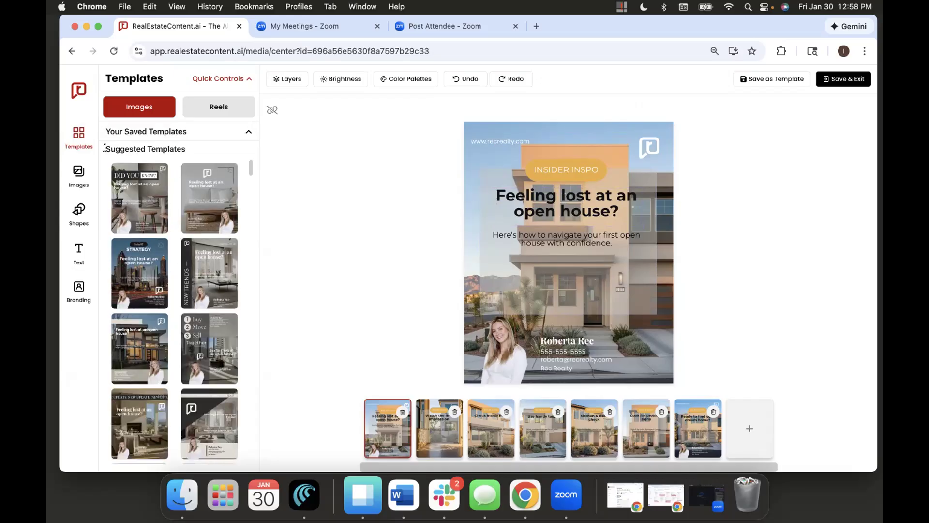
scroll(202, 277, "down", 5)
scroll(202, 280, "down", 5)
scroll(203, 280, "down", 5)
scroll(202, 281, "down", 5)
scroll(202, 277, "down", 5)
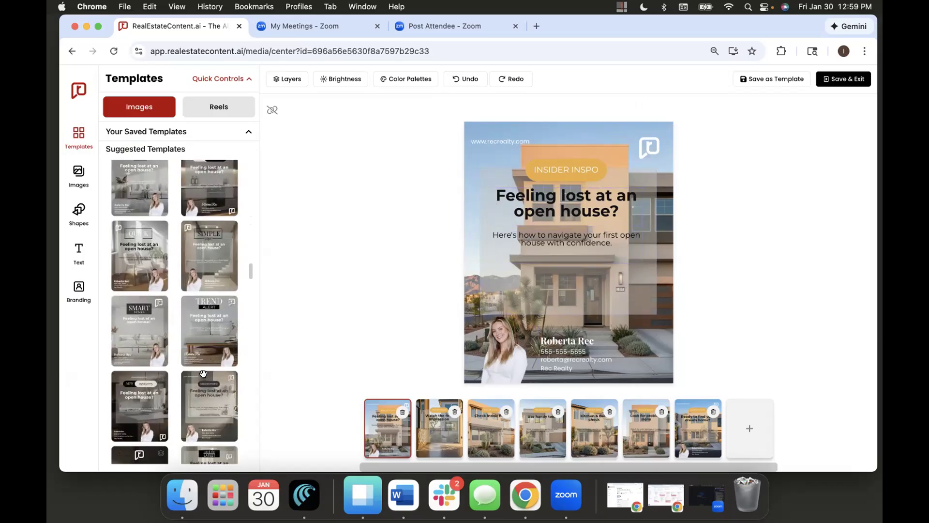
scroll(193, 329, "down", 5)
scroll(202, 369, "up", 8)
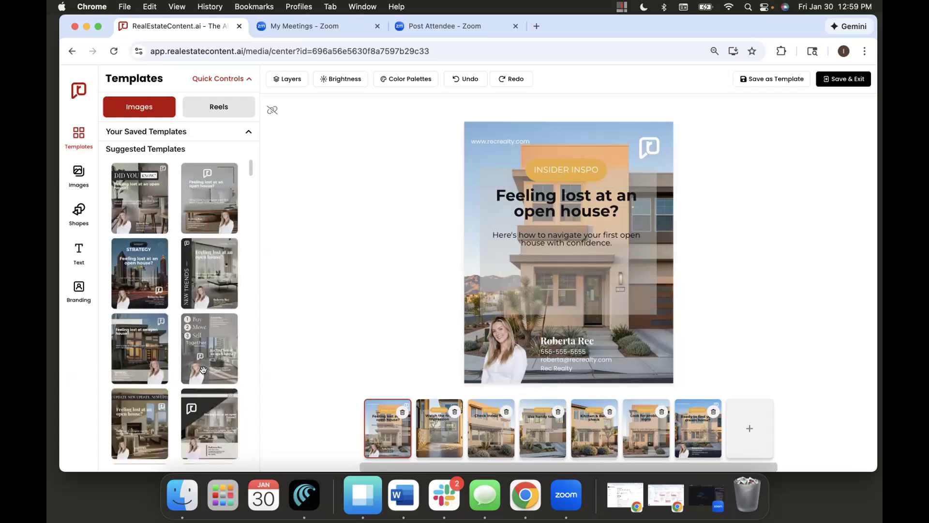
Step: Apply the first black, pink and purple quick color palette to the opening slide and browse the suggested templates in those colors
left_click(230, 80)
scroll(138, 120, "right", 2)
scroll(194, 119, "left", 2)
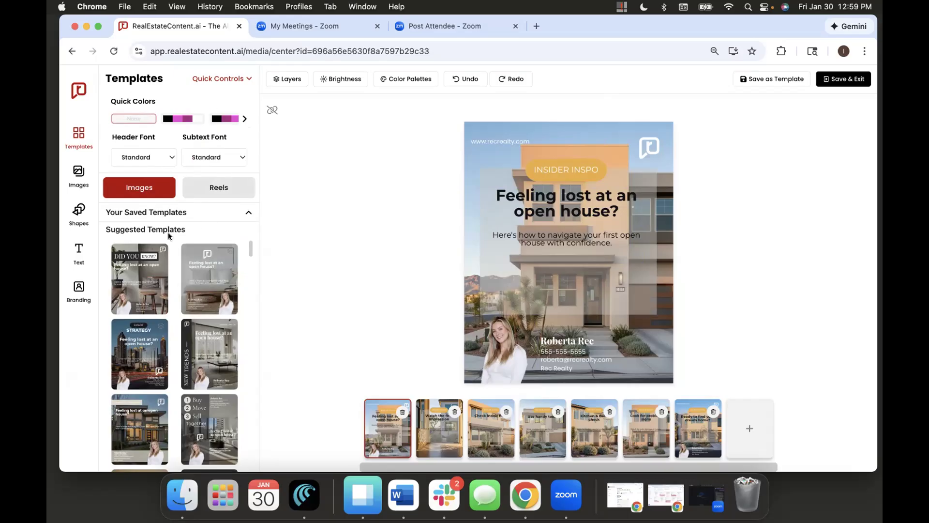
left_click(177, 123)
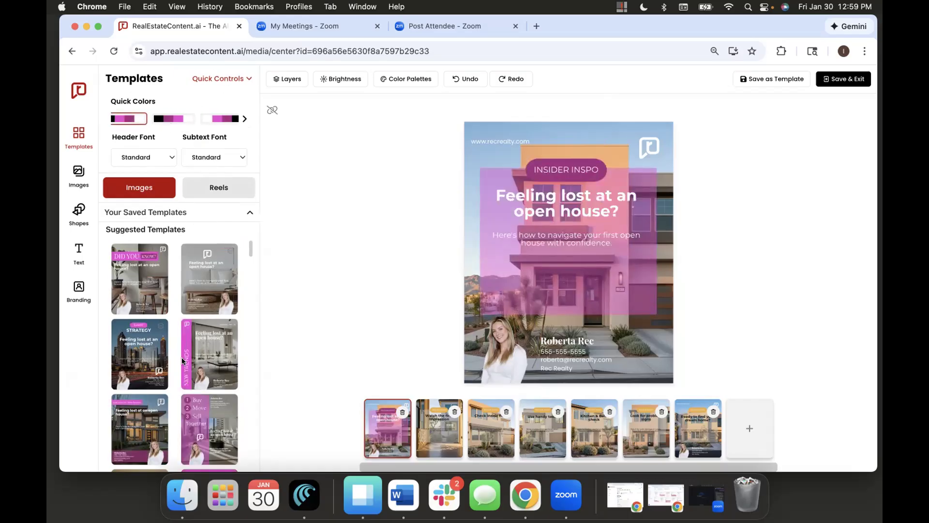
scroll(219, 351, "down", 3)
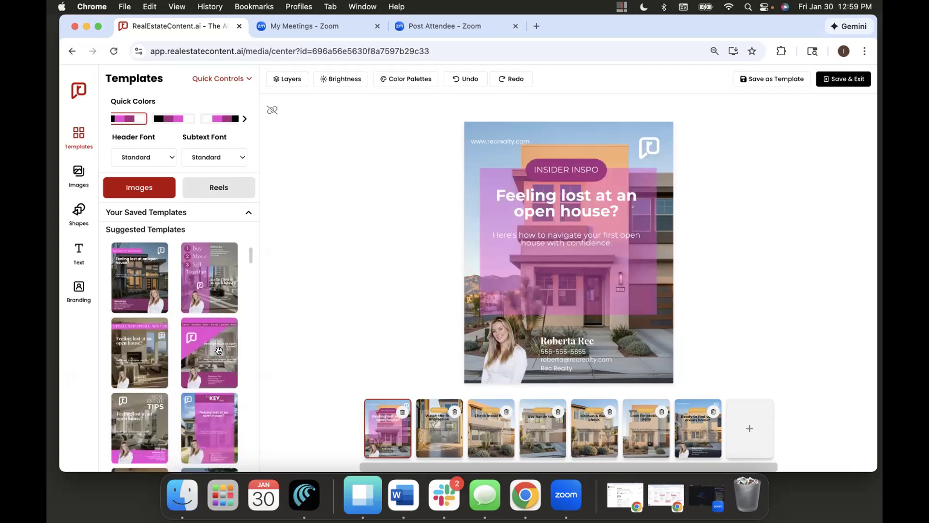
scroll(193, 401, "down", 3)
scroll(193, 403, "down", 5)
scroll(193, 404, "down", 5)
scroll(193, 405, "down", 5)
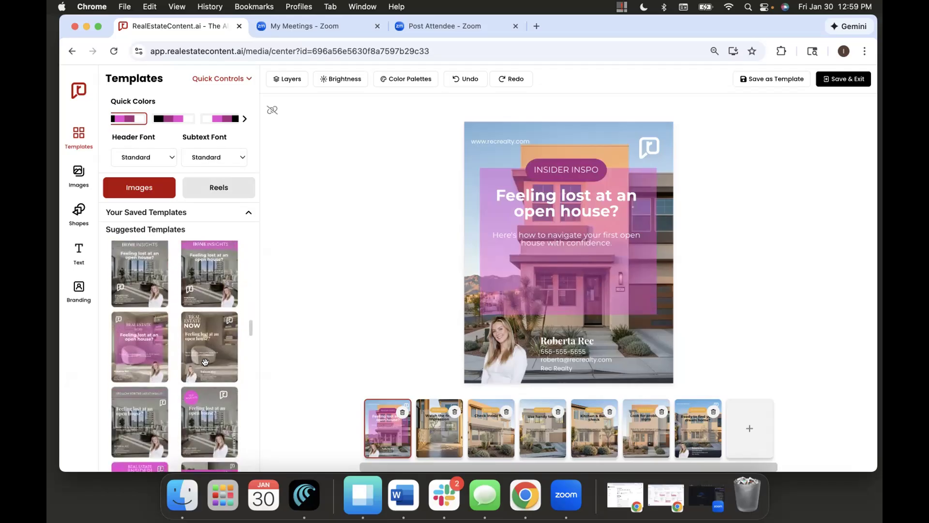
Step: Switch the opening slide to the second quick color palette, ordered black, purple, pink and white
left_click(190, 120)
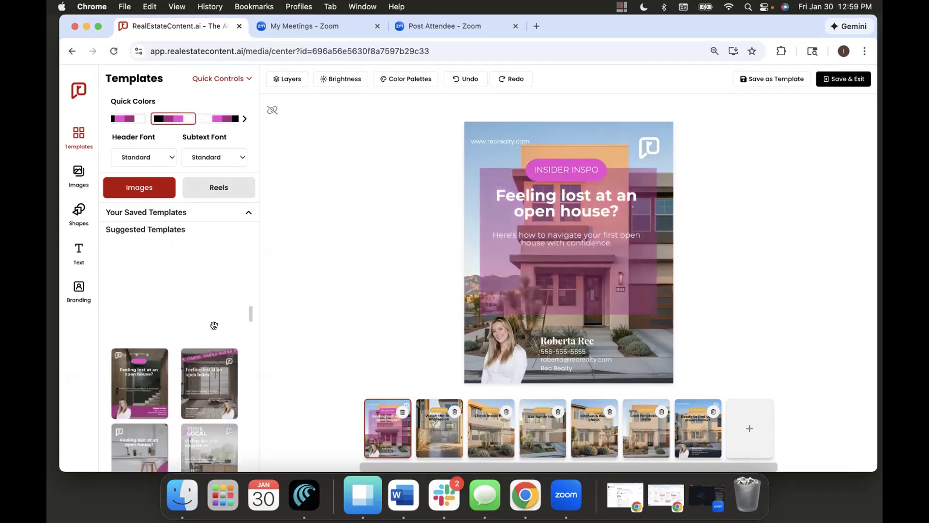
left_click(216, 121)
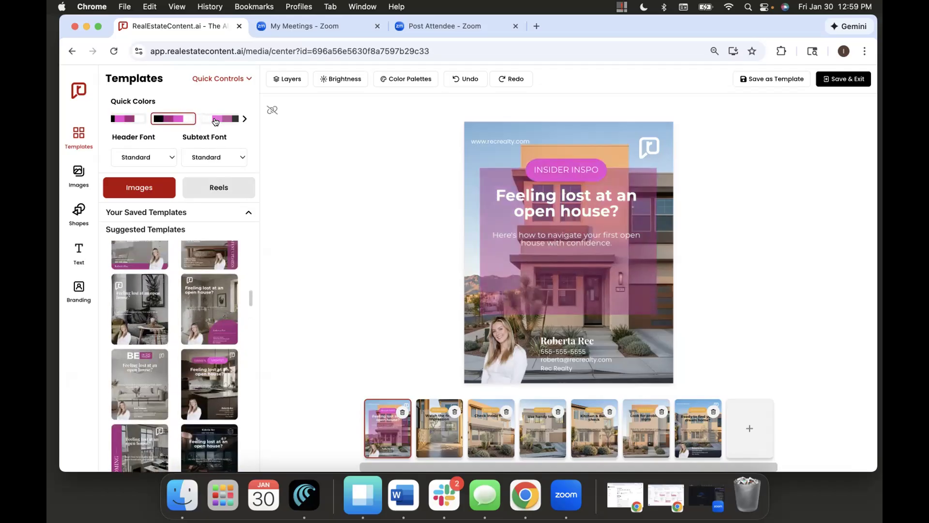
left_click(178, 121)
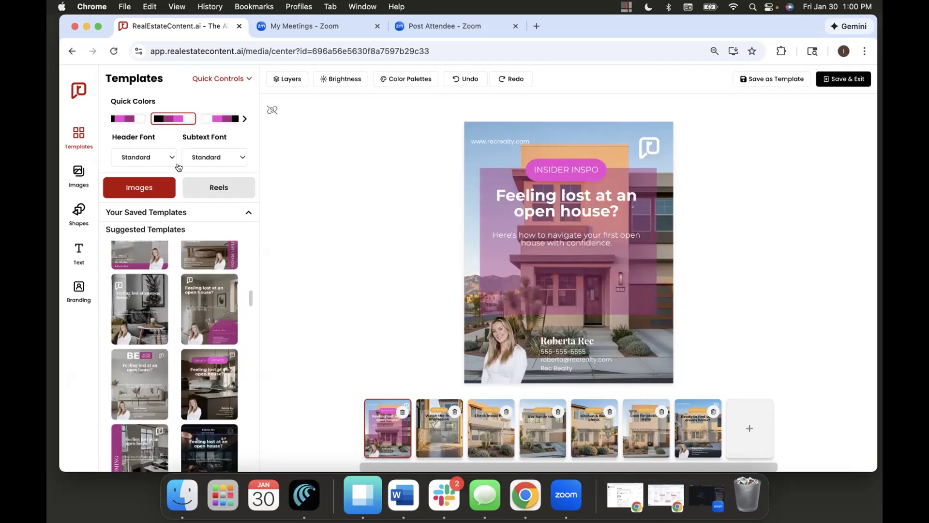
Step: Set both the header font and the subtext font to Modern for the carousel text
left_click(132, 156)
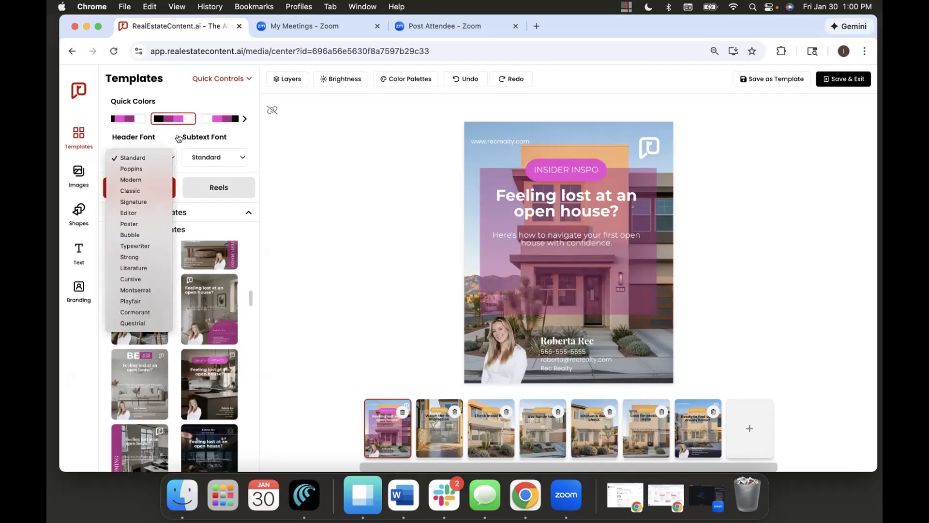
left_click(179, 139)
left_click(208, 151)
left_click(208, 138)
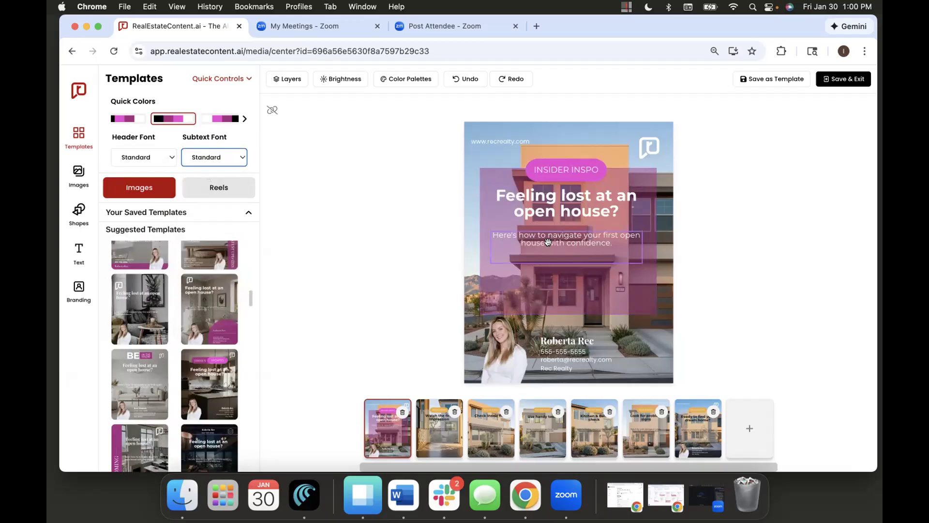
left_click(150, 158)
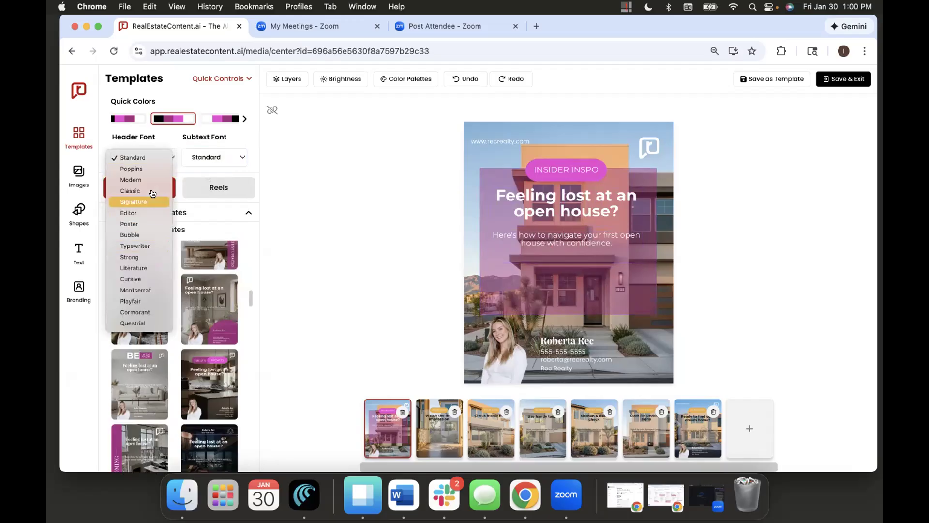
left_click(212, 153)
left_click(213, 153)
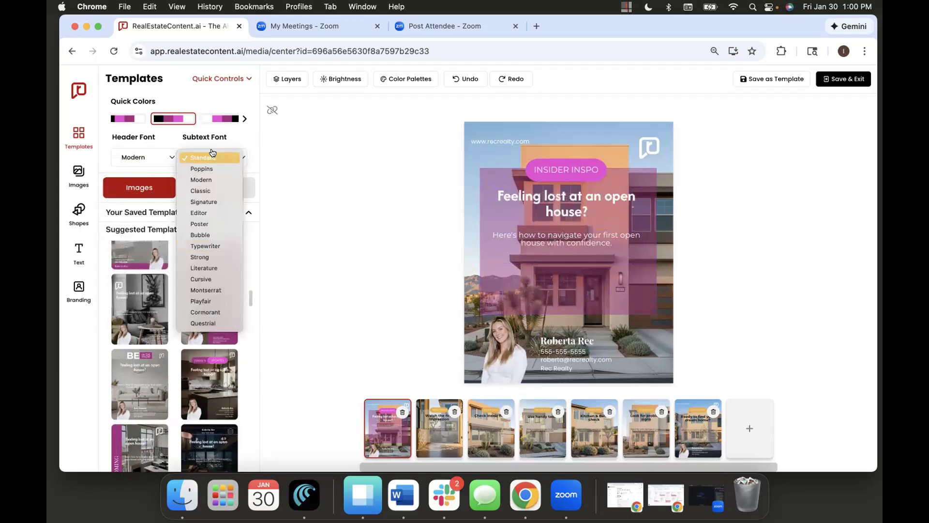
left_click(218, 179)
Step: Apply the suggested Home Insights template with the solid purple title banner to the carousel
scroll(208, 310, "down", 5)
scroll(194, 357, "down", 7)
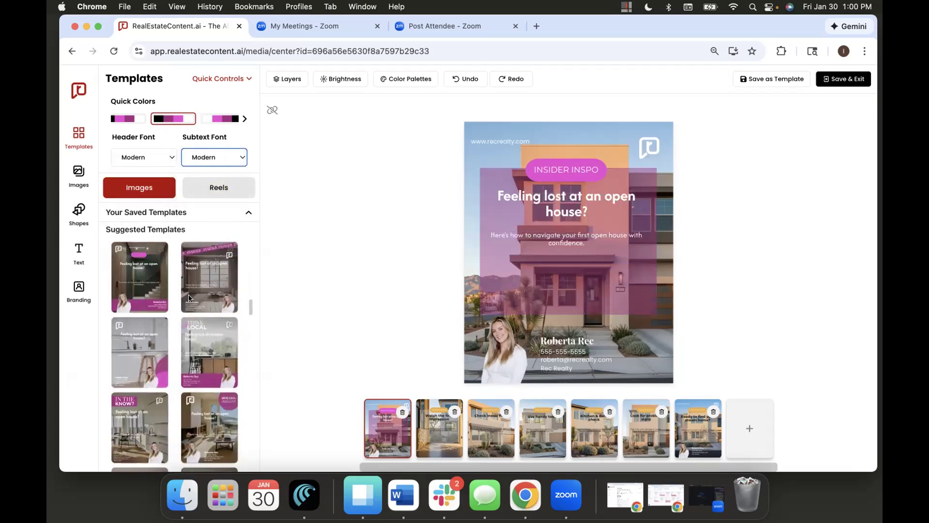
scroll(194, 357, "down", 6)
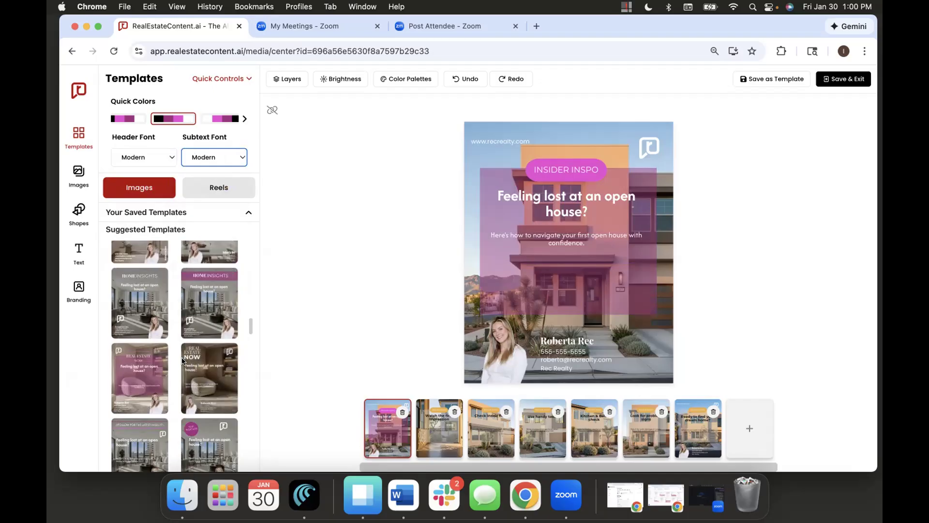
scroll(198, 363, "up", 3)
left_click(206, 386)
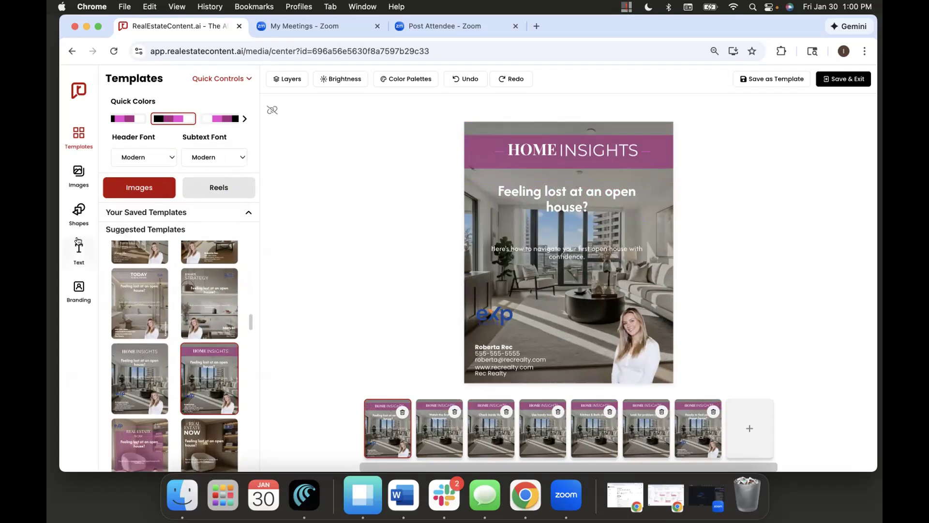
Step: Open the image library, reveal its search and filter options, and look through the image categories
left_click(78, 174)
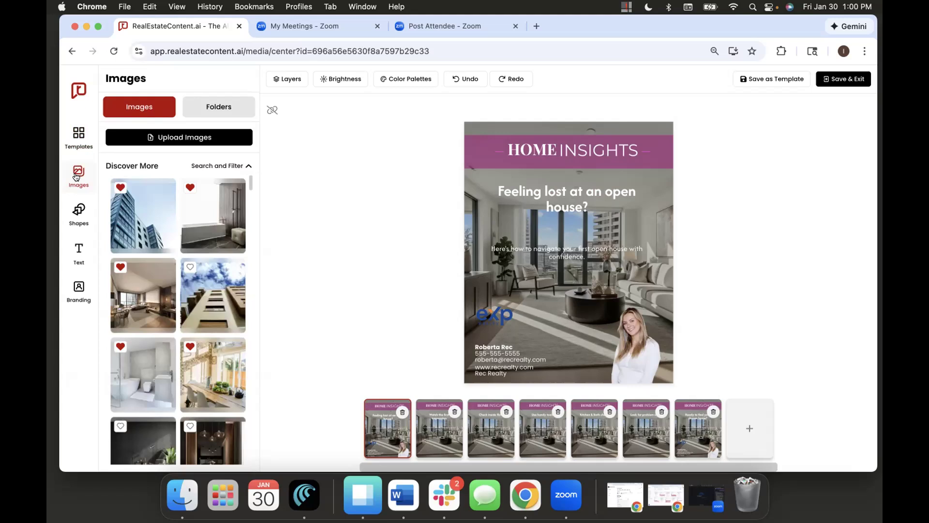
left_click(222, 165)
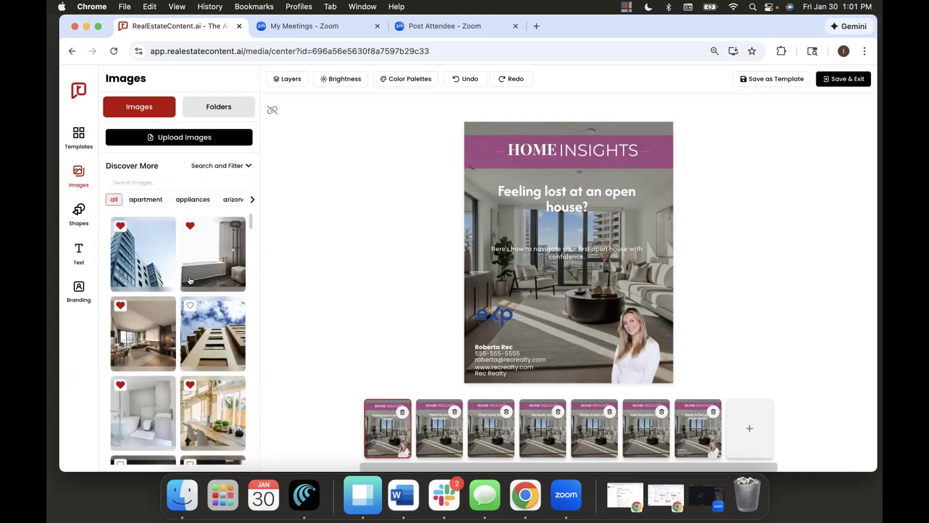
left_click(216, 166)
left_click(217, 167)
left_click(140, 181)
scroll(232, 199, "right", 5)
Step: Set the kitchen photo with pink cabinets and a kettle on the stove as the background of all slides
scroll(208, 281, "down", 5)
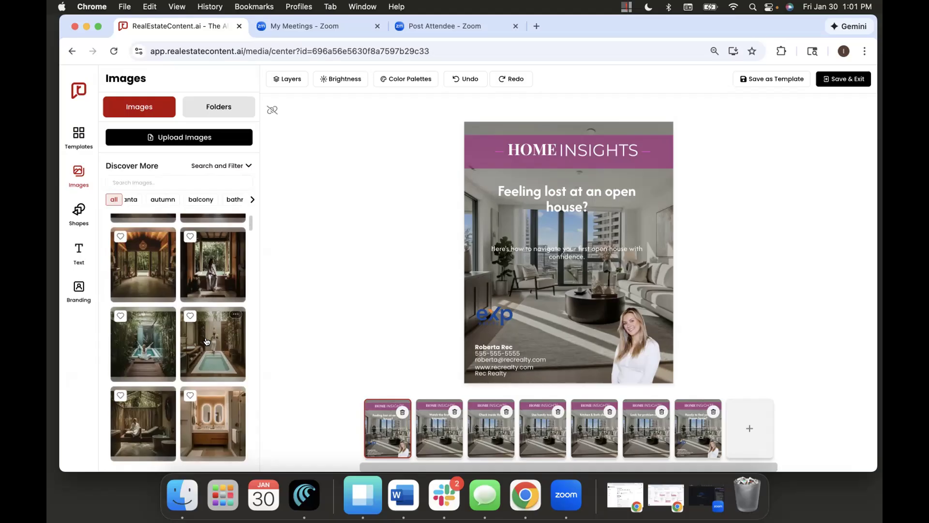
scroll(206, 341, "down", 10)
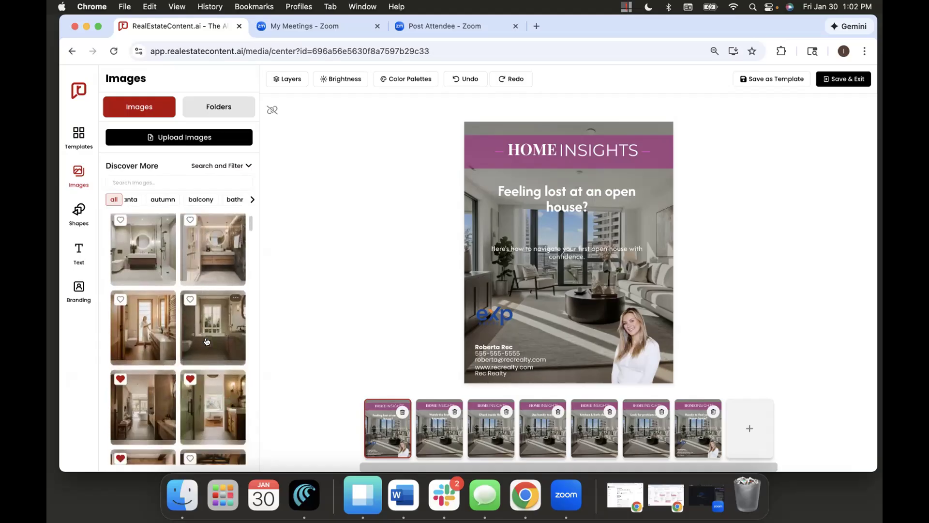
scroll(206, 341, "down", 10)
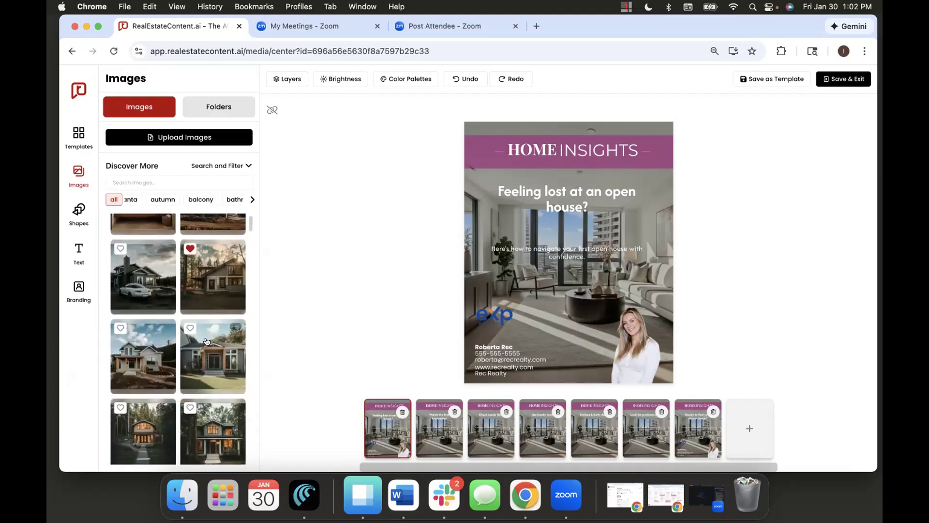
scroll(206, 341, "down", 10)
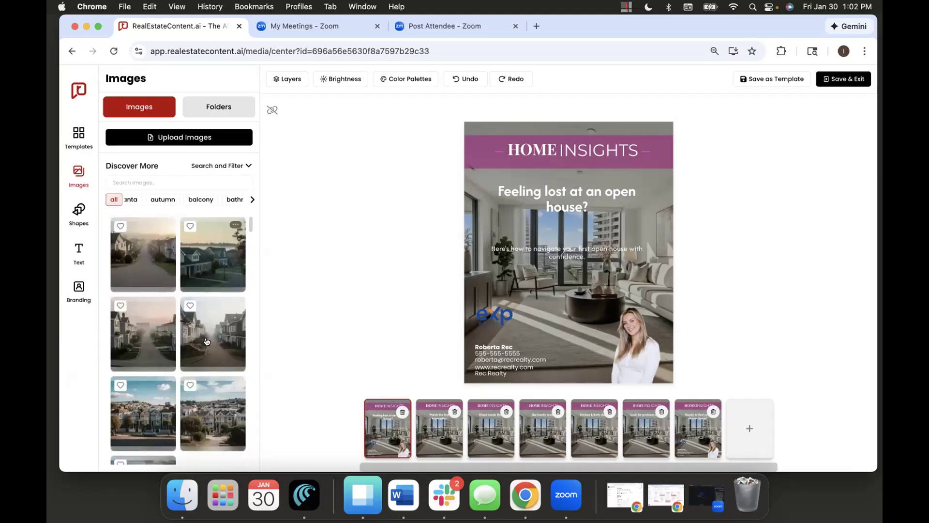
scroll(207, 341, "down", 10)
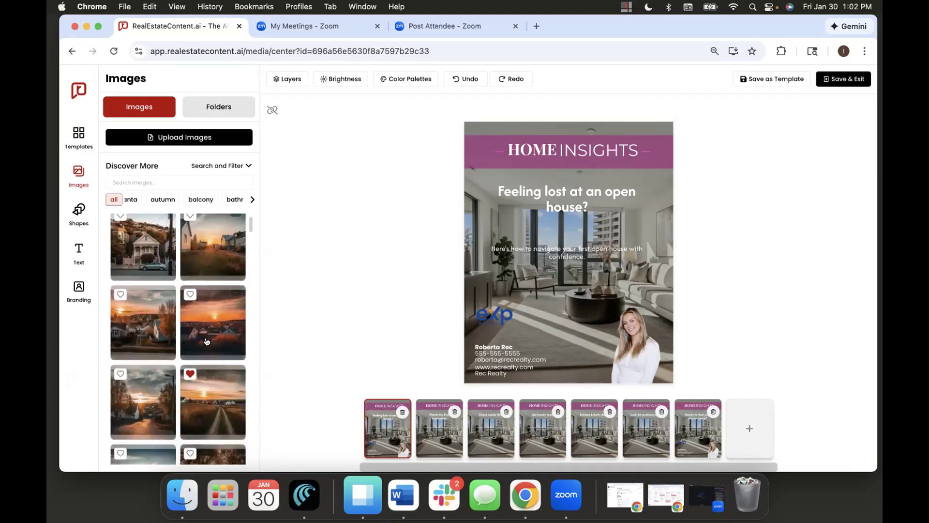
scroll(206, 343, "down", 1)
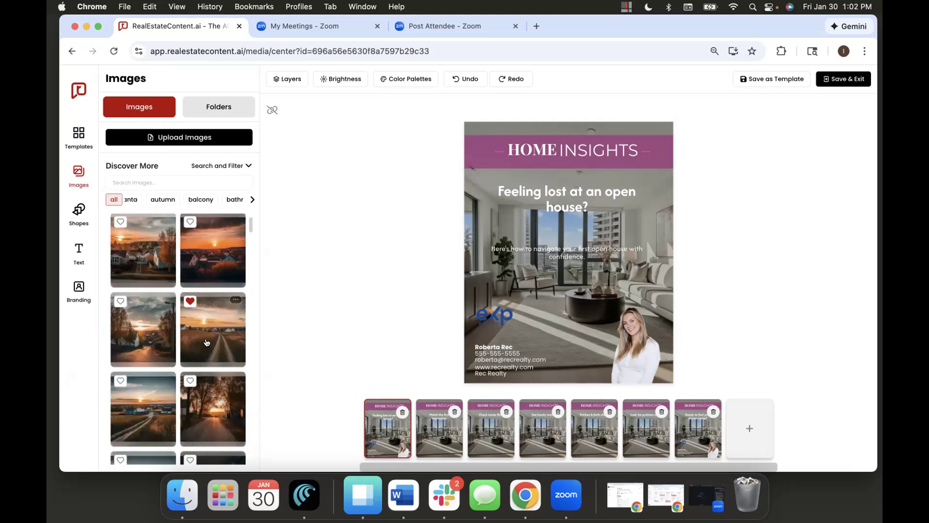
scroll(206, 342, "down", 10)
scroll(206, 342, "down", 10)
scroll(207, 343, "down", 10)
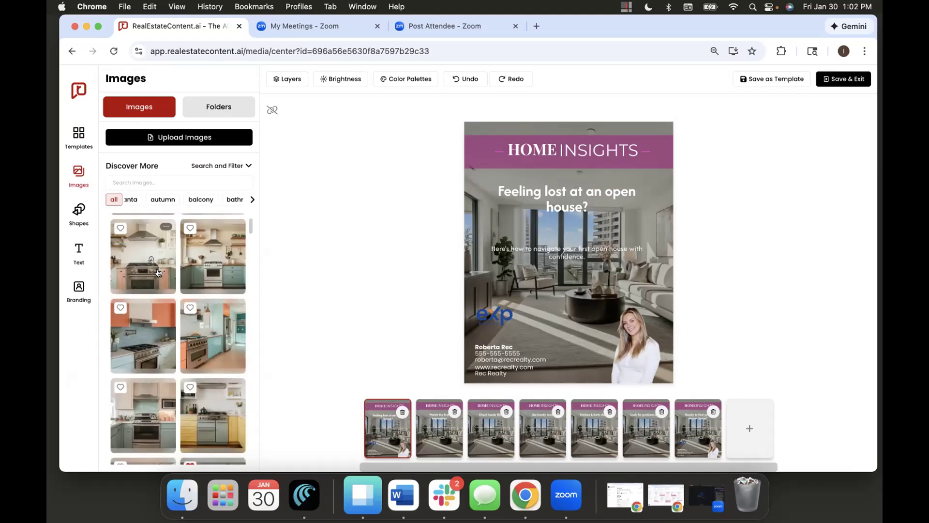
left_click(164, 226)
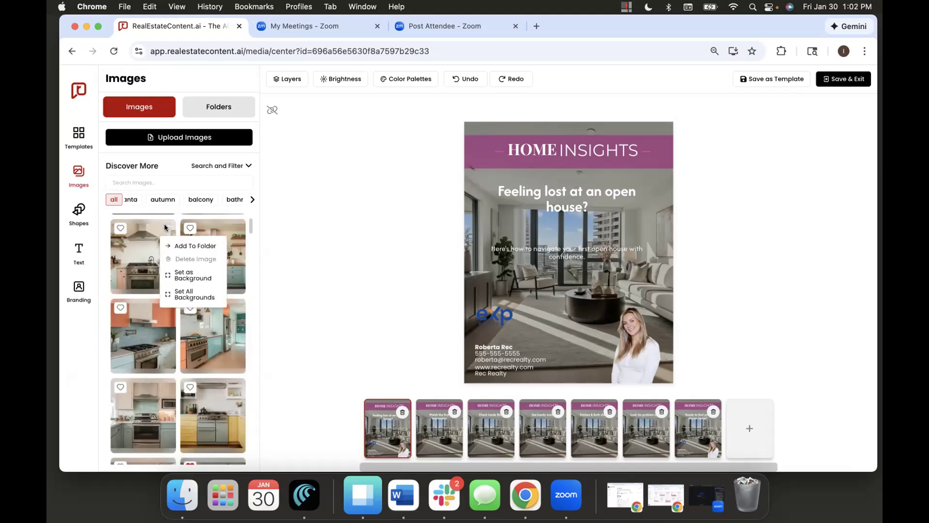
left_click(195, 296)
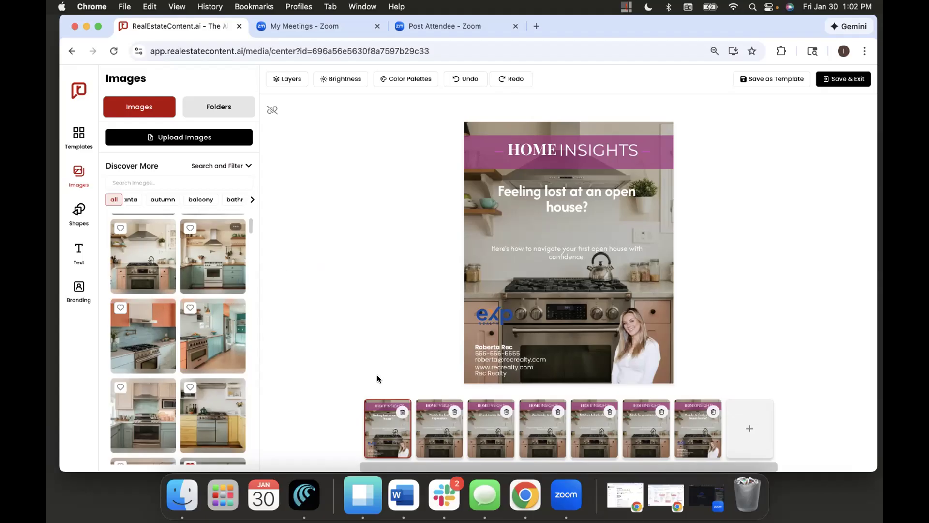
Step: Give the second slide, "Watch the first impression", the background photo of a teal-cabinet kitchen with a white stove
left_click(438, 430)
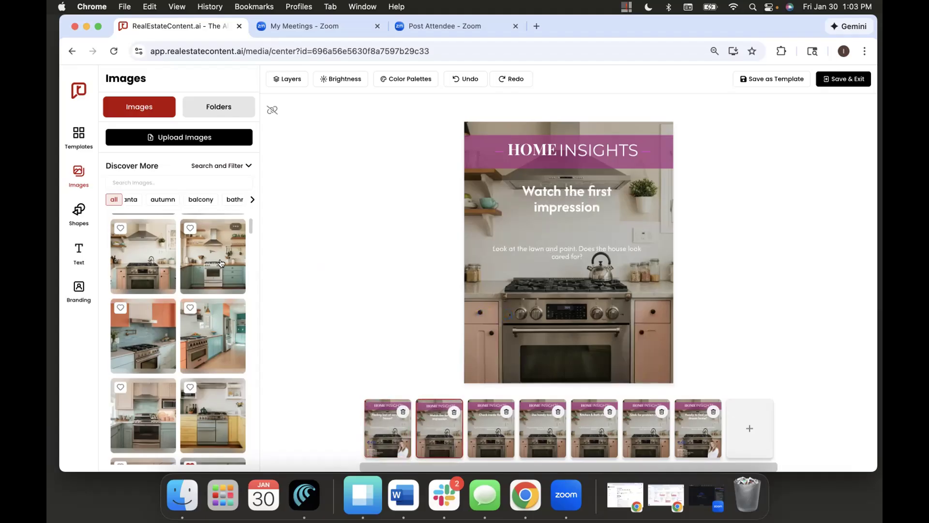
left_click(233, 226)
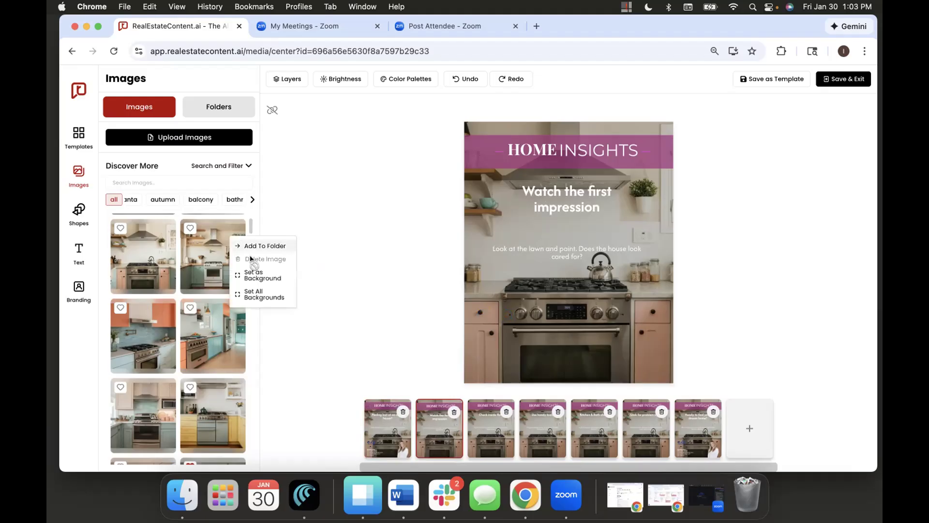
left_click(254, 280)
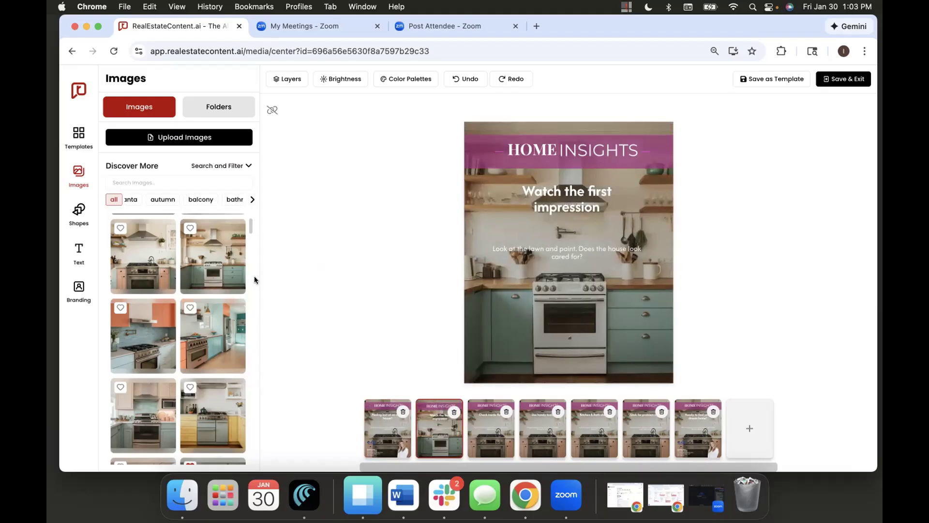
Step: Give the third slide, "Check inside flow", the background photo of a kitchen with orange upper cabinets and blue tiles
left_click(476, 426)
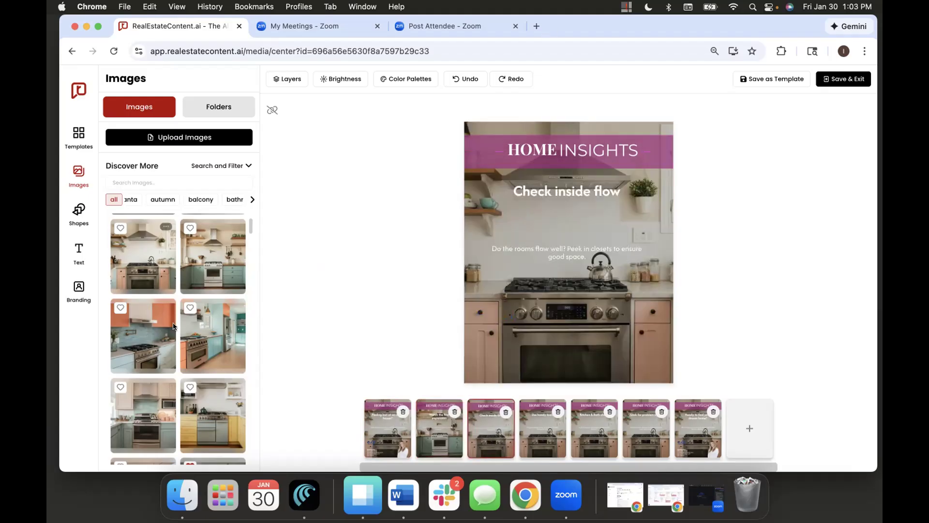
left_click(164, 305)
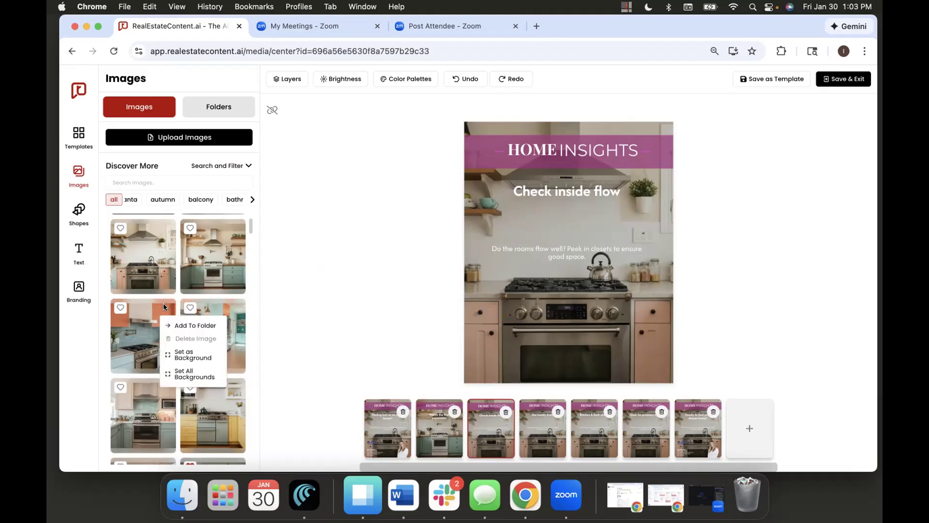
left_click(187, 352)
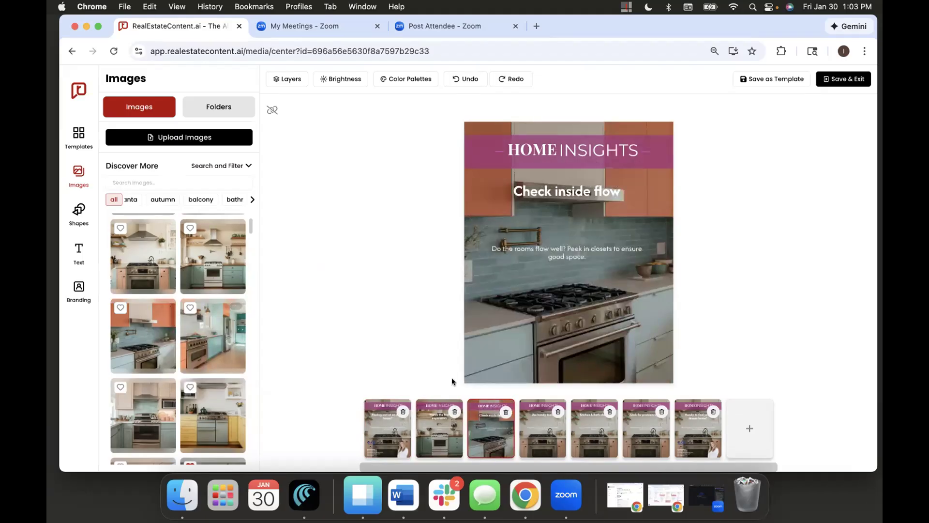
Step: Give the fourth slide, "Use handy tools", the background photo of a kitchen with yellow cabinets and a gray range
left_click(530, 425)
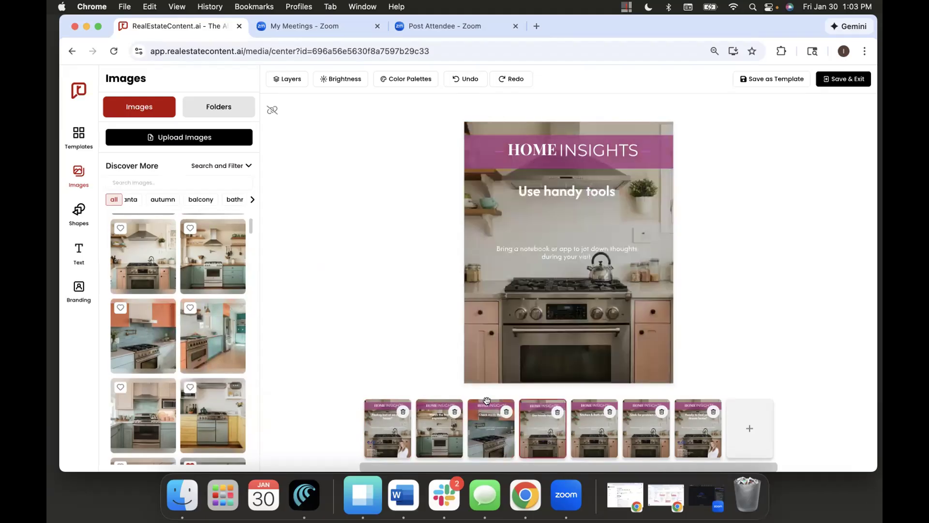
mouse_move(239, 392)
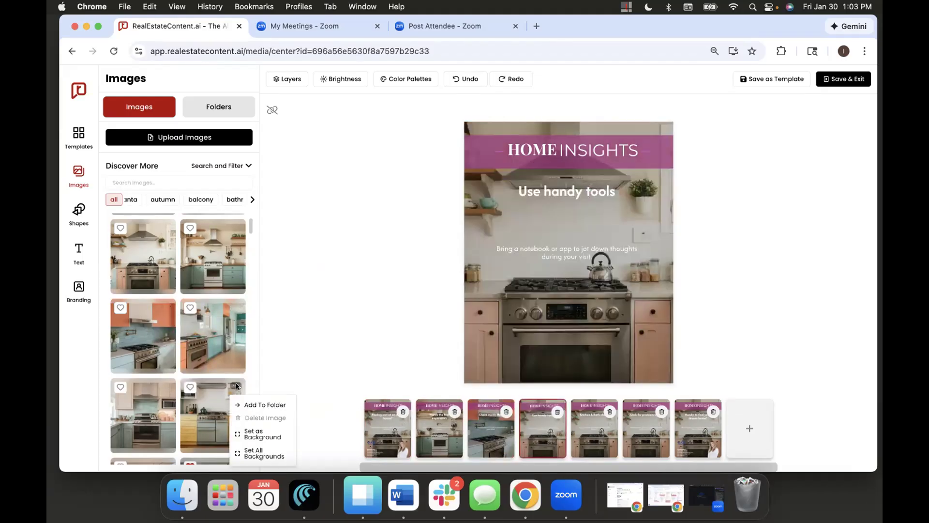
left_click(263, 434)
Step: Review the backgrounds of the first four slides and return to the opening slide
left_click(396, 437)
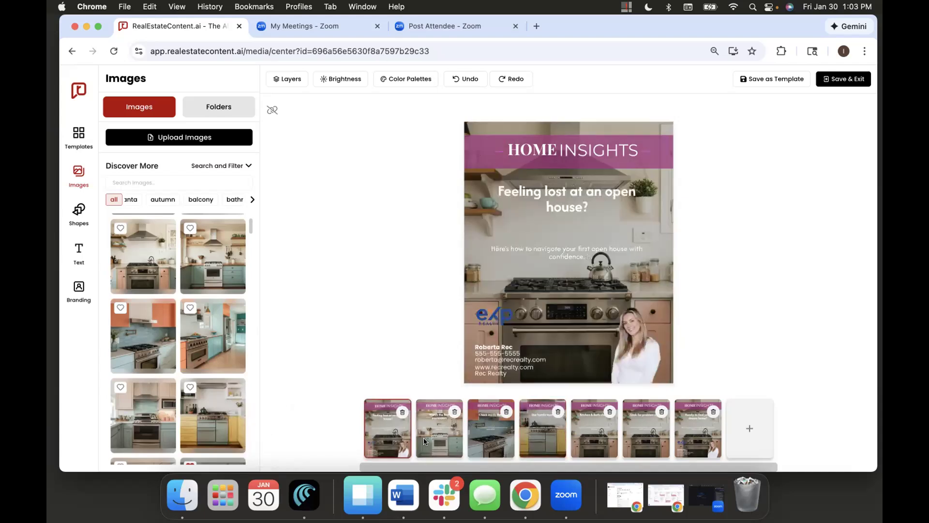
left_click(439, 436)
left_click(489, 436)
left_click(533, 431)
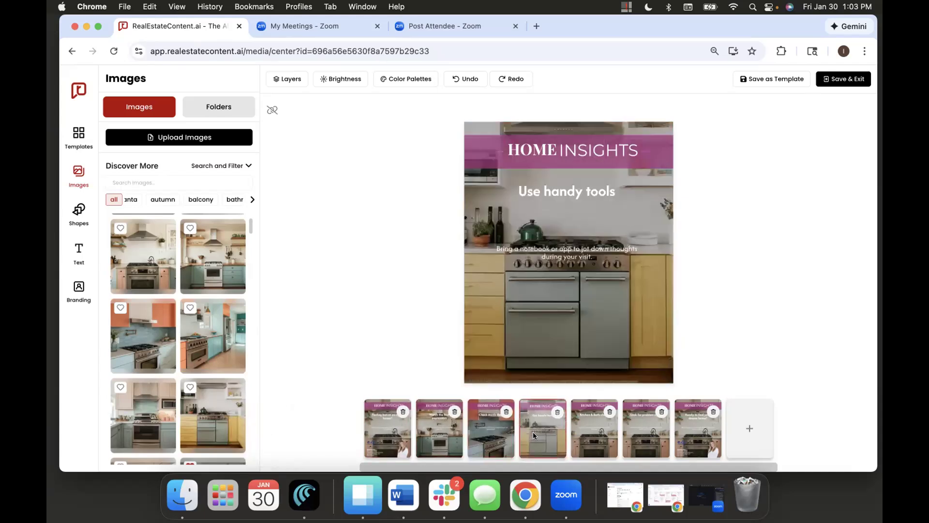
left_click(395, 426)
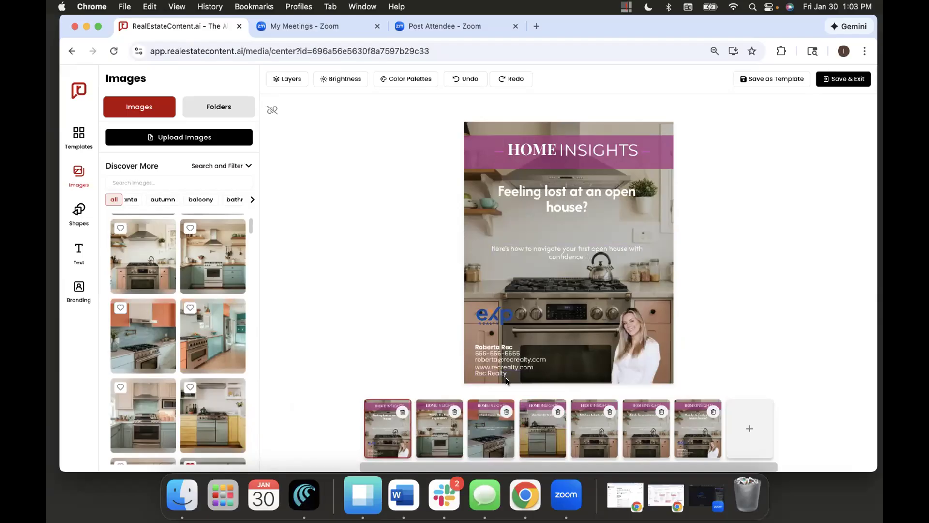
Step: Mark the dark high-rise bathroom photo with a bathtub and large windows as a favorite
scroll(178, 325, "down", 10)
scroll(177, 330, "down", 10)
scroll(178, 329, "down", 10)
scroll(178, 329, "down", 1)
scroll(179, 325, "down", 8)
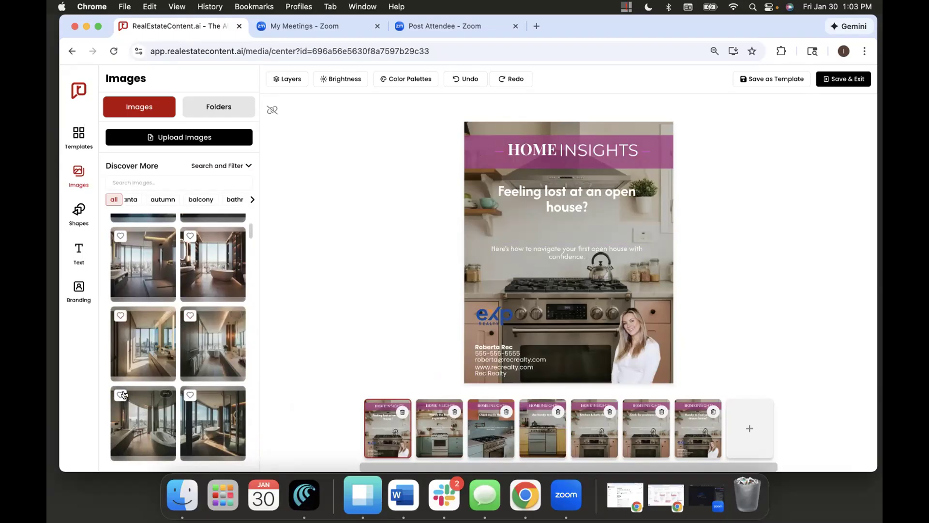
left_click(189, 394)
Step: Look through the image folders, including Favorites and Brand & Logo, and browse the photos listed below them
left_click(220, 107)
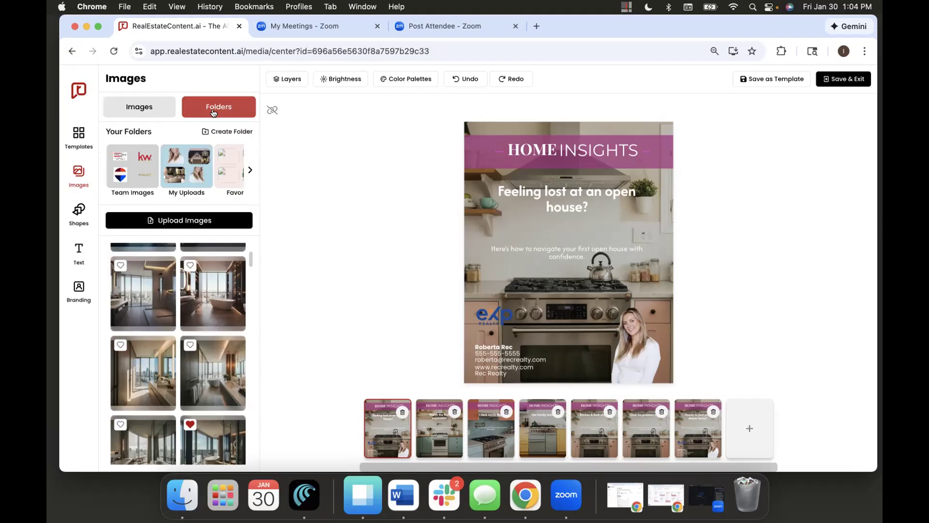
scroll(178, 179, "right", 2)
scroll(177, 179, "right", 1)
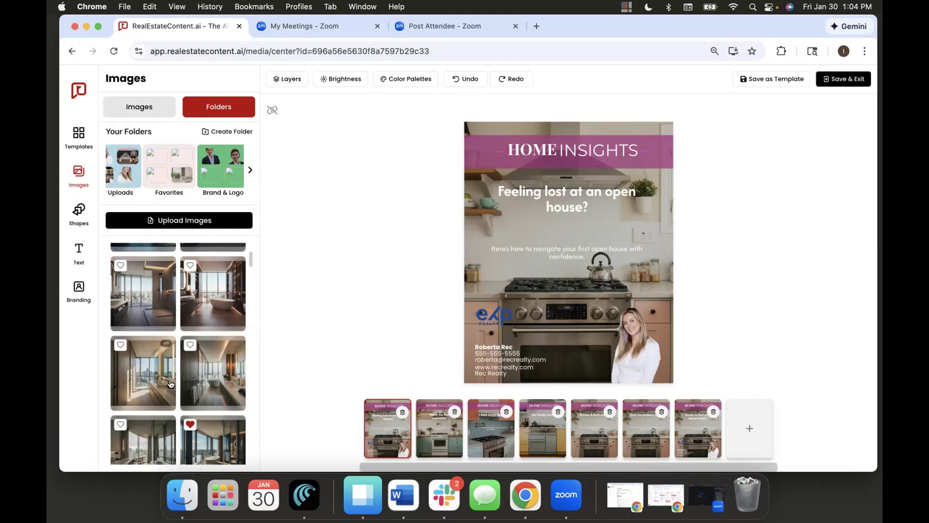
scroll(171, 384, "down", 3)
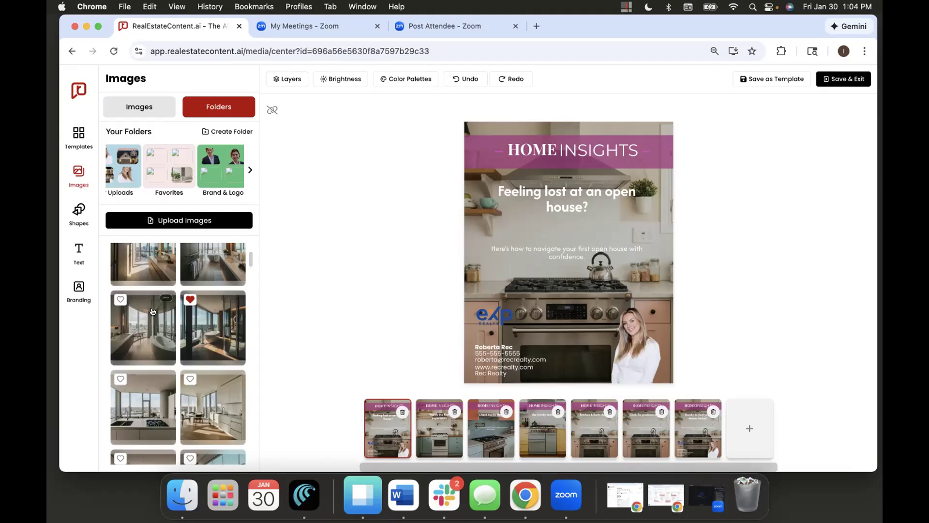
scroll(170, 311, "down", 10)
scroll(186, 311, "down", 3)
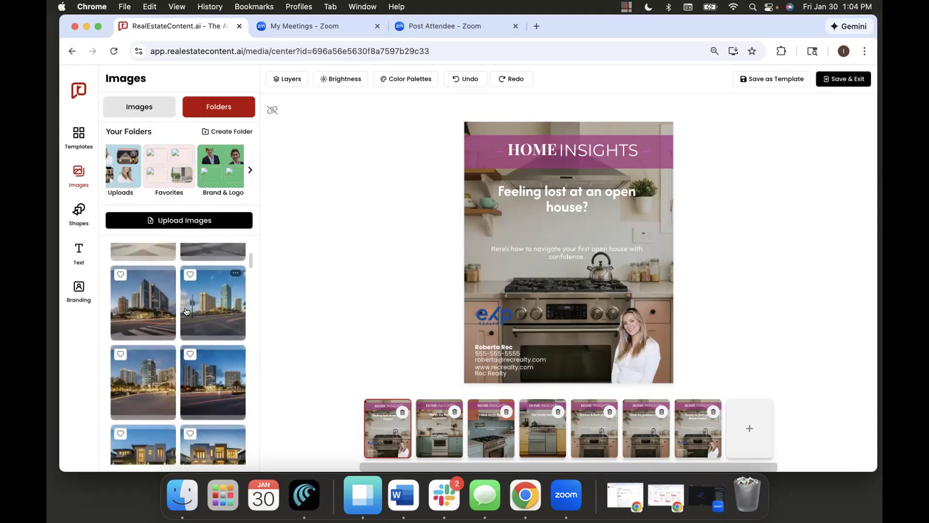
scroll(186, 311, "down", 10)
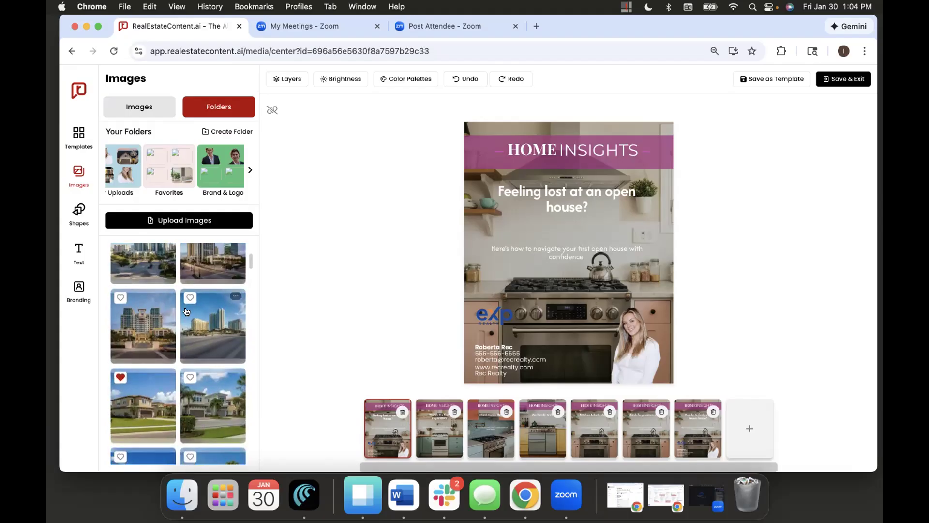
Step: Browse further down the stock photos of homes, desert landscapes and city skylines listed below the image folders
scroll(187, 311, "down", 5)
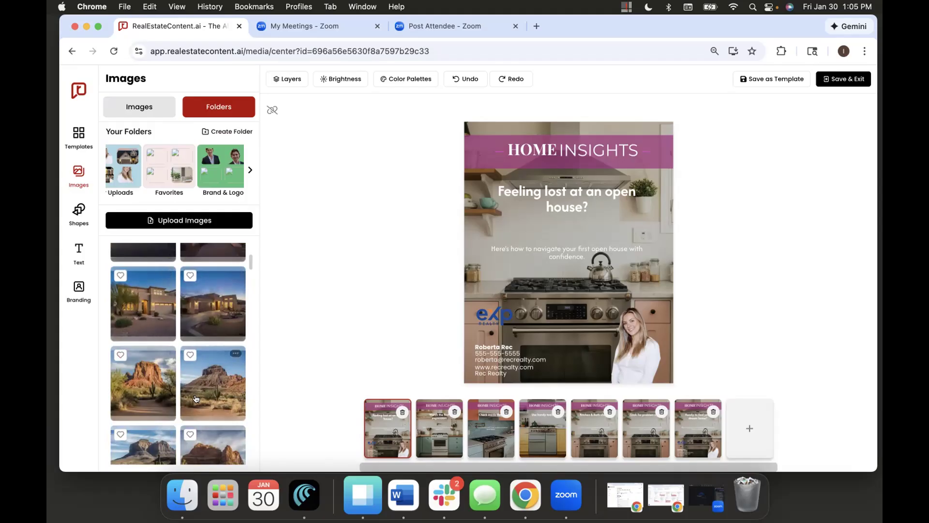
scroll(196, 399, "down", 10)
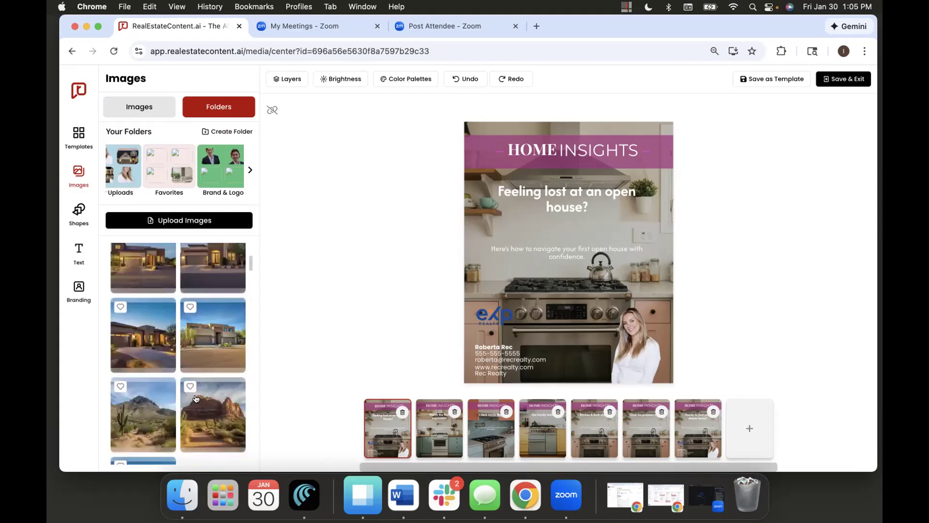
scroll(196, 399, "down", 10)
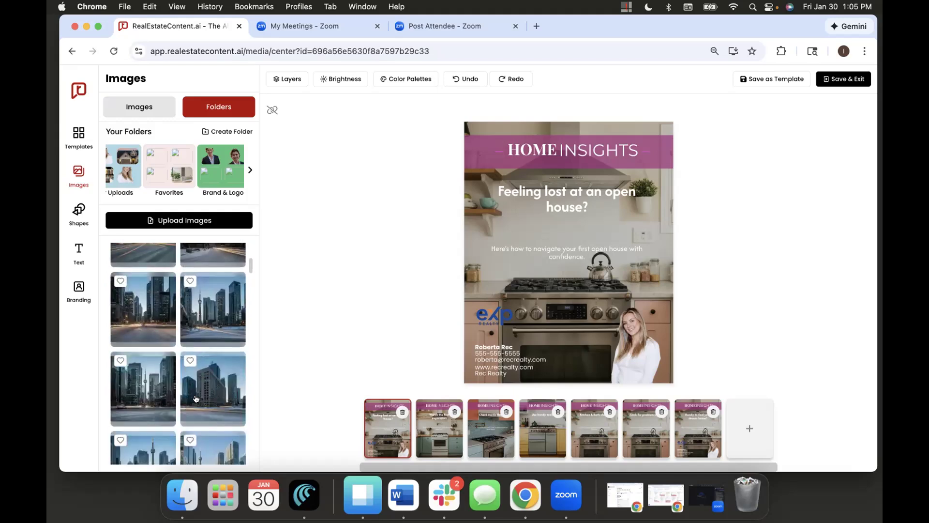
scroll(196, 399, "down", 10)
scroll(196, 398, "down", 10)
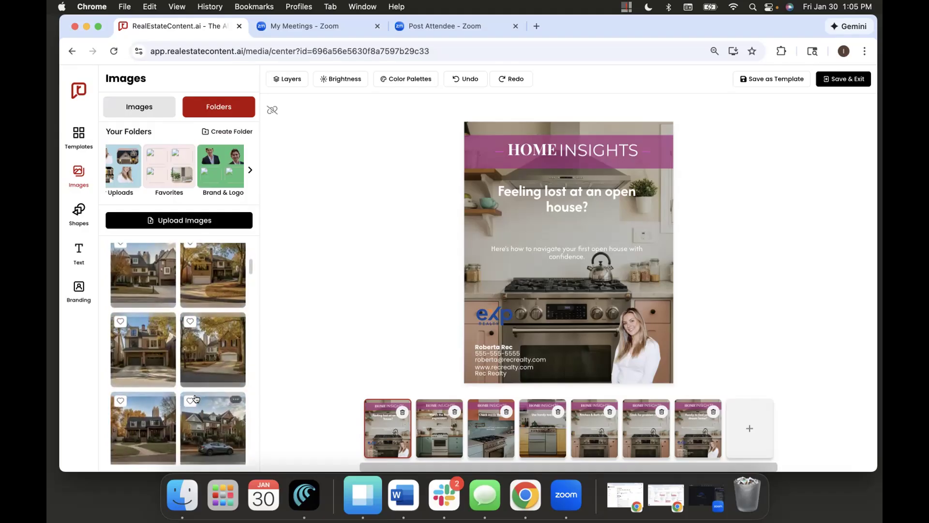
scroll(197, 399, "down", 1)
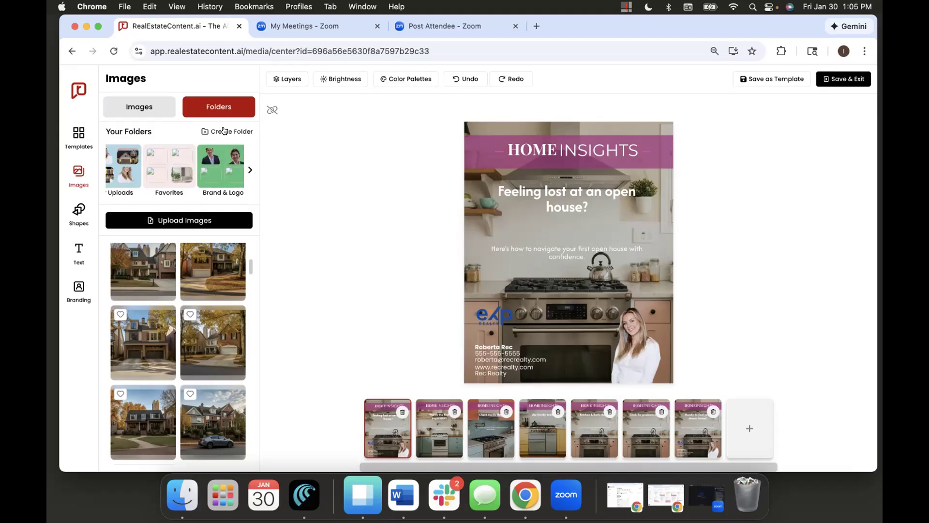
Step: Look through the remaining image folders, including Canva Templates, Listings, Nature and Kitchens, and compare with the general image library
left_click(251, 170)
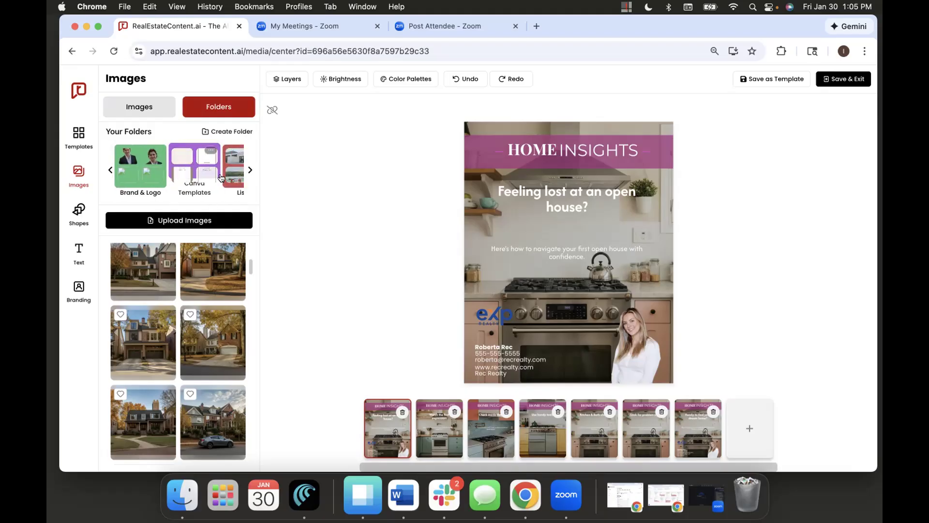
left_click(248, 171)
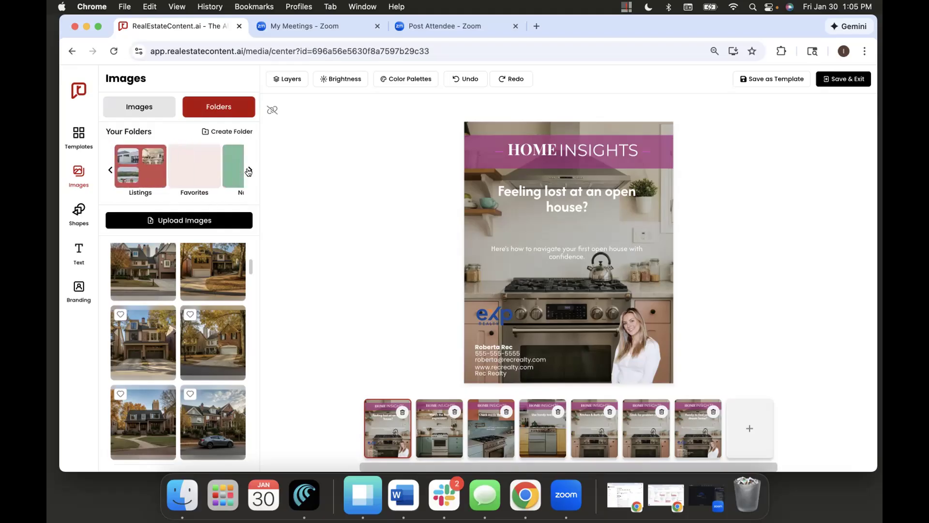
left_click(248, 171)
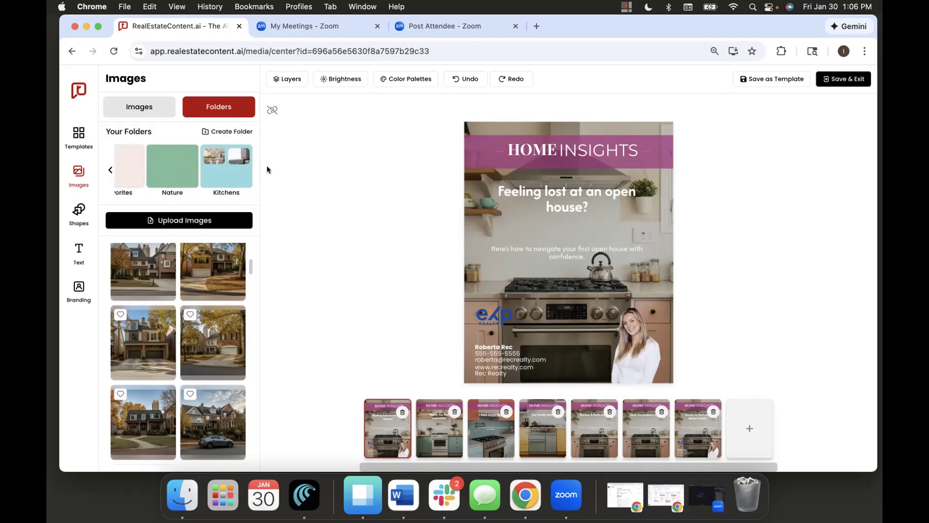
left_click(110, 170)
left_click(110, 170)
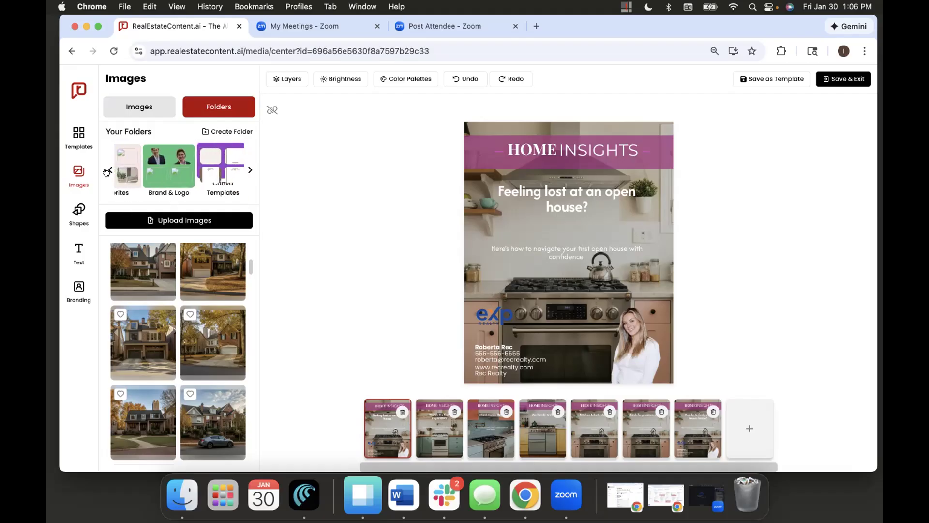
left_click(110, 170)
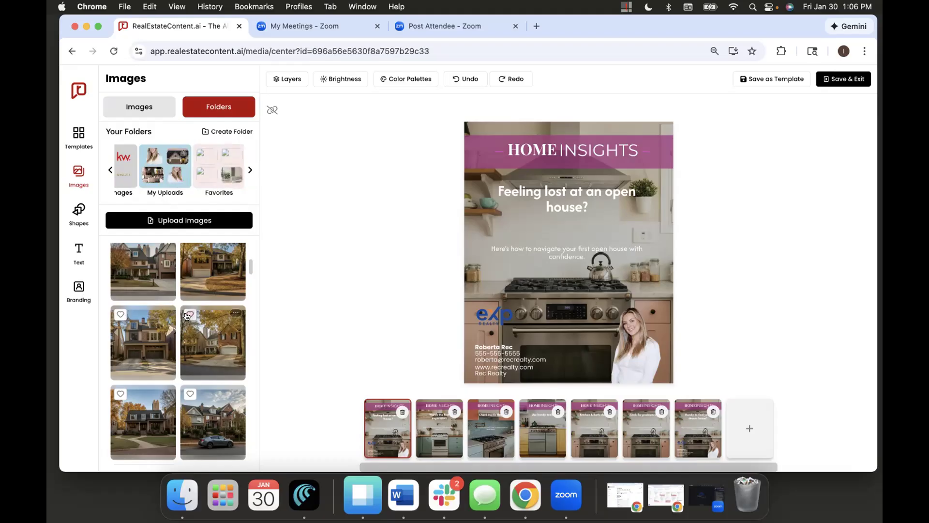
left_click(150, 113)
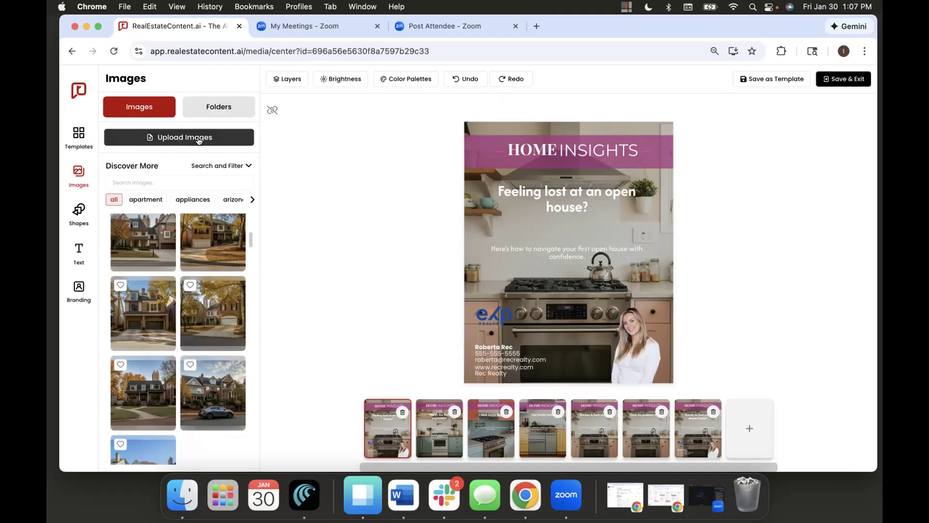
left_click(211, 114)
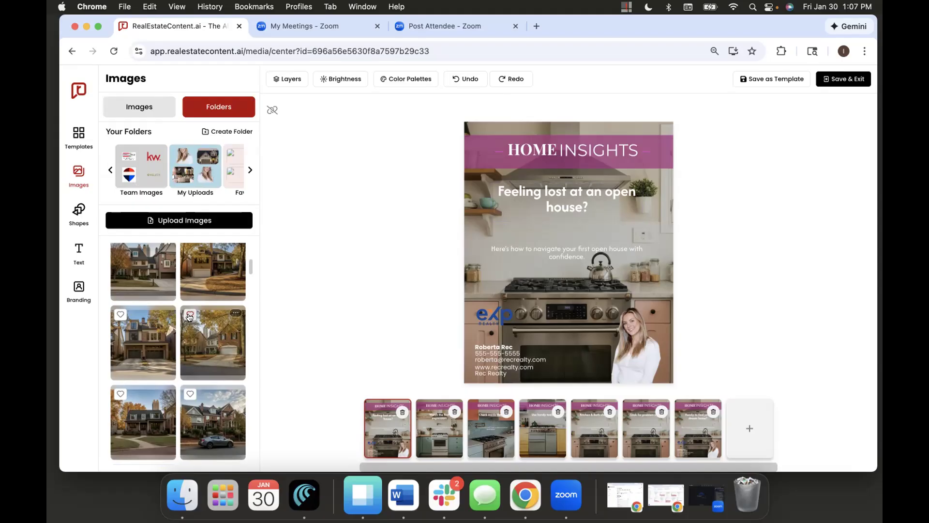
Step: Add a solid star shape to the opening slide between the heading and subtitle, and enlarge it slightly
left_click(73, 218)
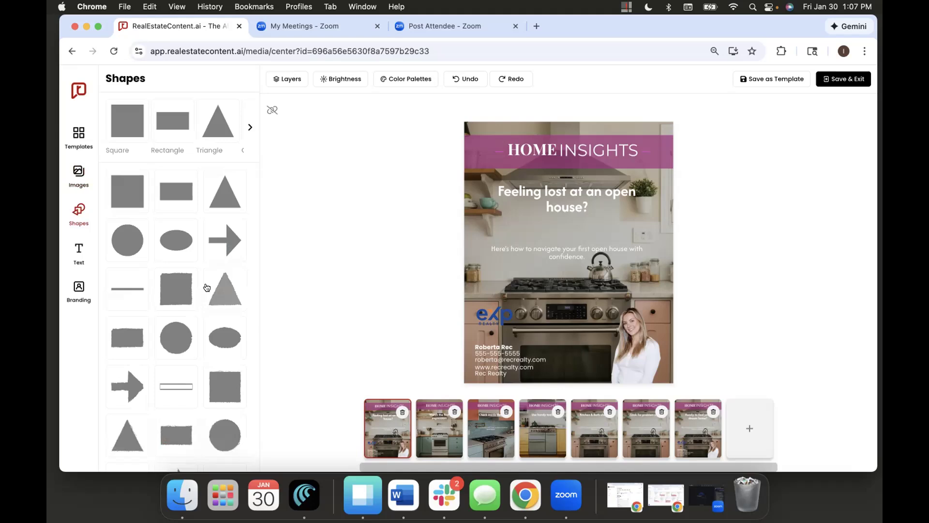
left_click(250, 127)
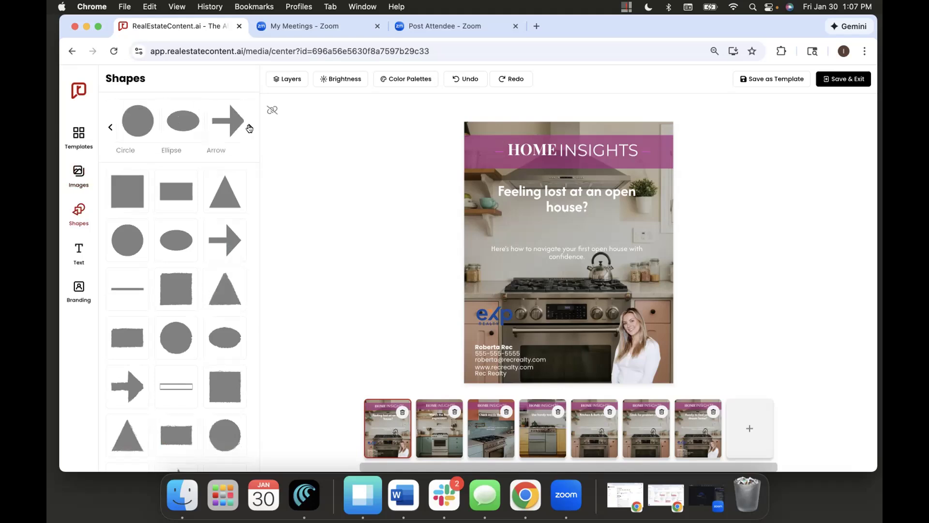
left_click(250, 127)
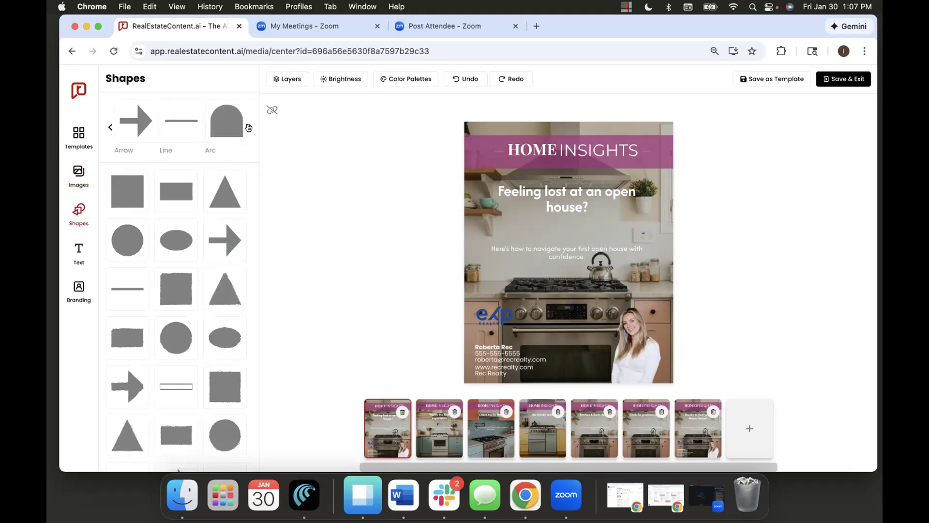
left_click(250, 127)
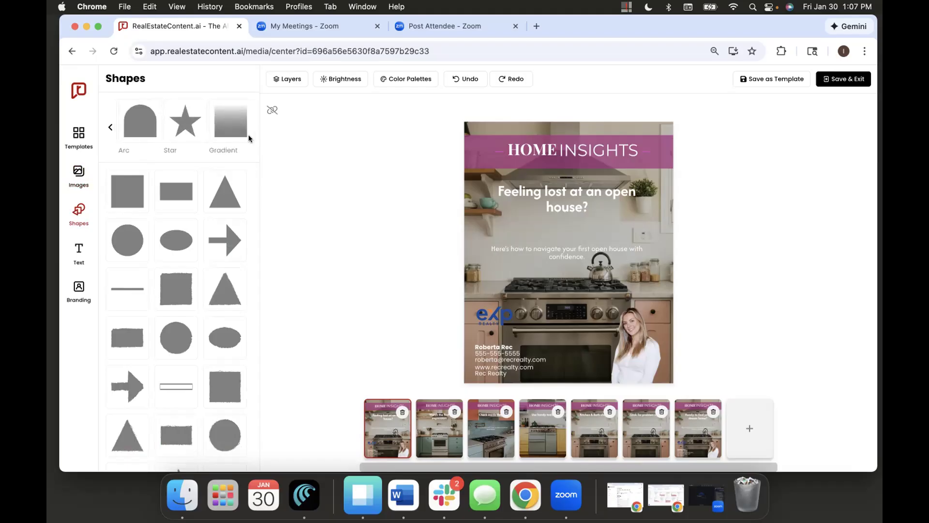
left_click(107, 128)
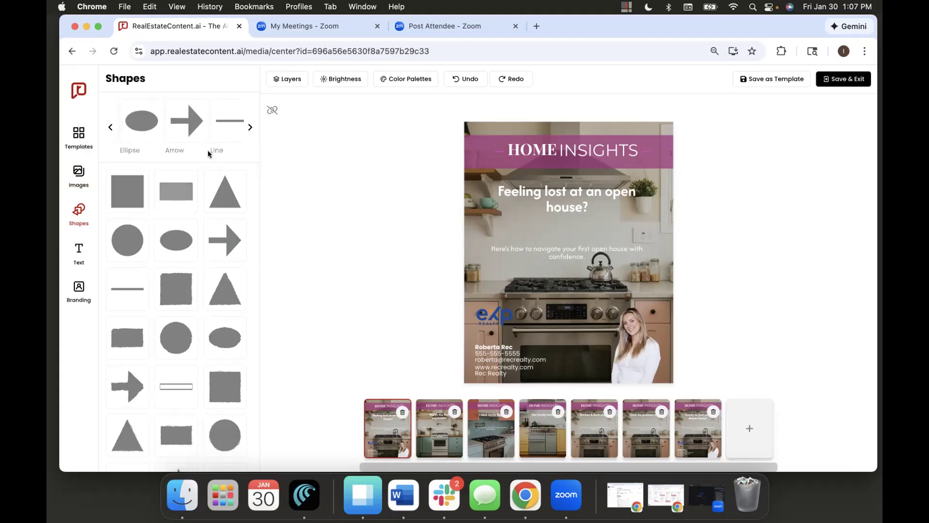
left_click(250, 127)
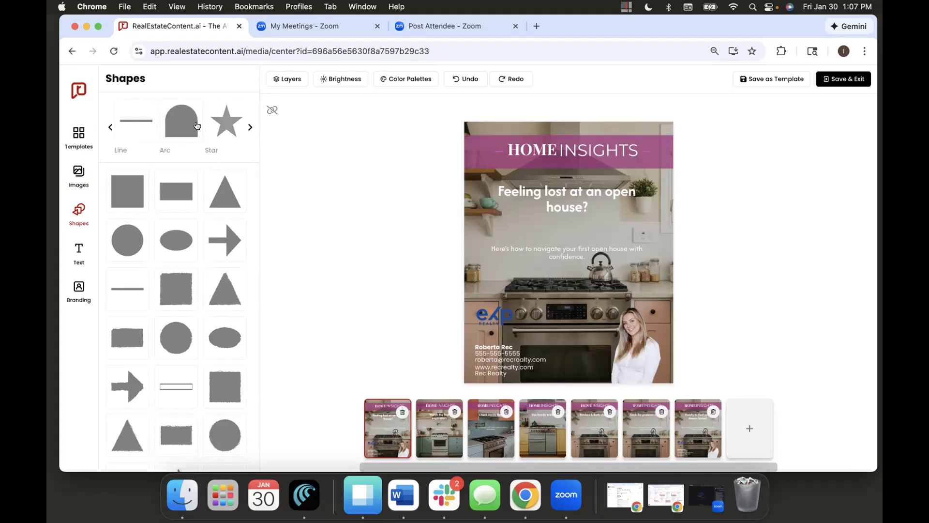
left_click(226, 122)
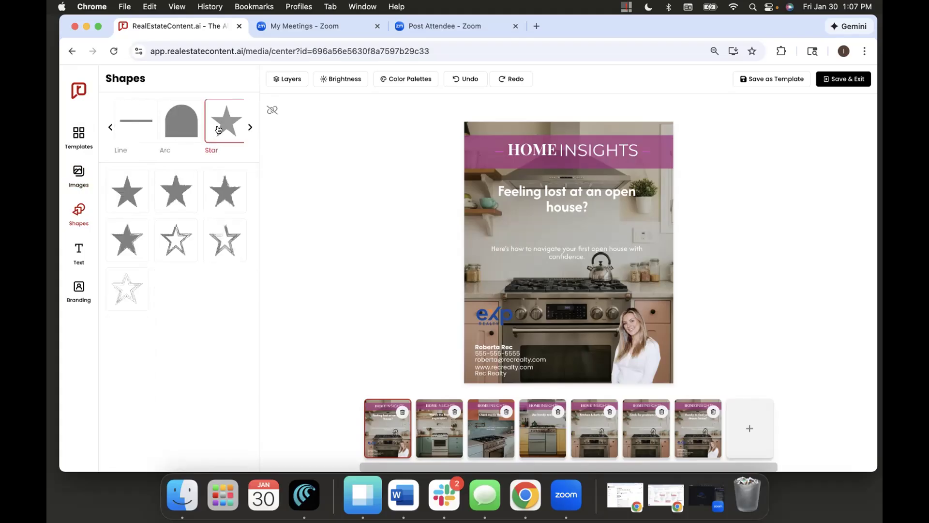
left_click(126, 192)
left_click_drag(506, 166, 507, 221)
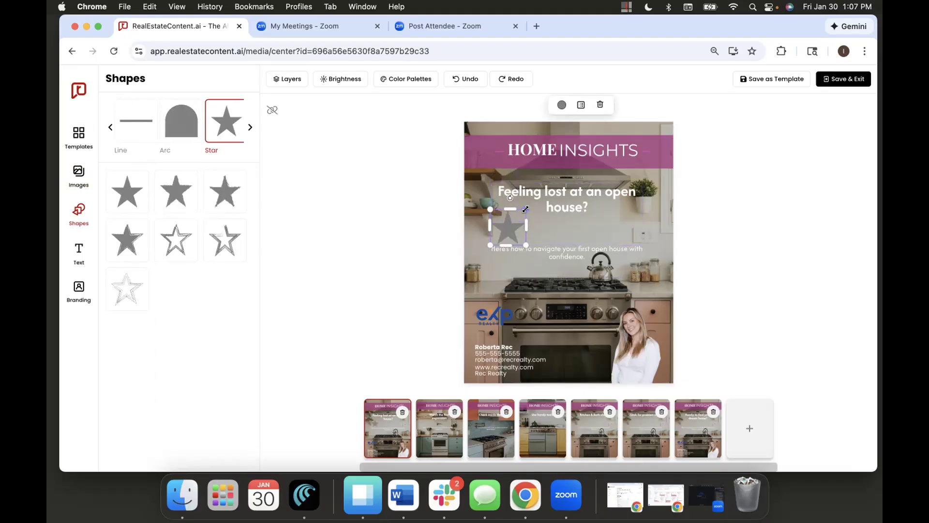
mouse_move(526, 209)
left_mouse_down()
mouse_move(551, 189)
mouse_move(530, 204)
left_mouse_up()
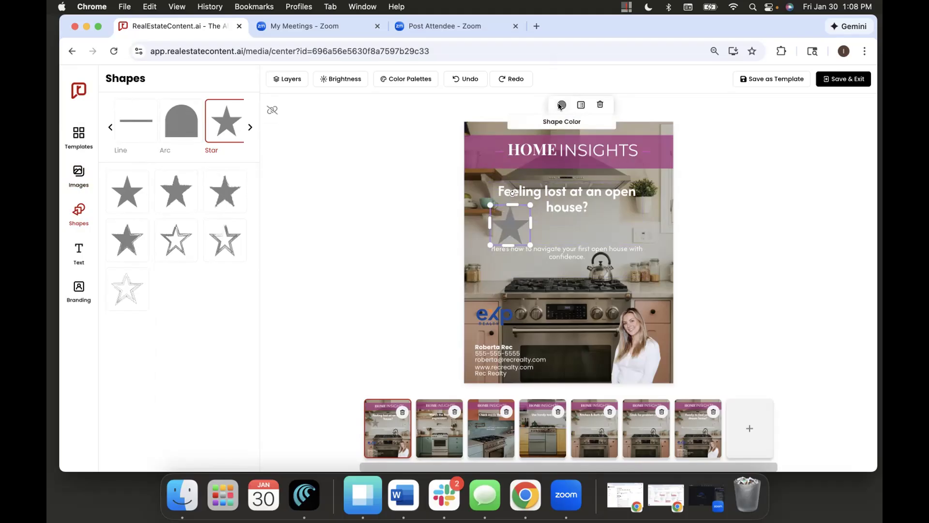
Step: Recolor the star with the pink brand color #EB42D4 and set its transparency to 55
left_click(561, 105)
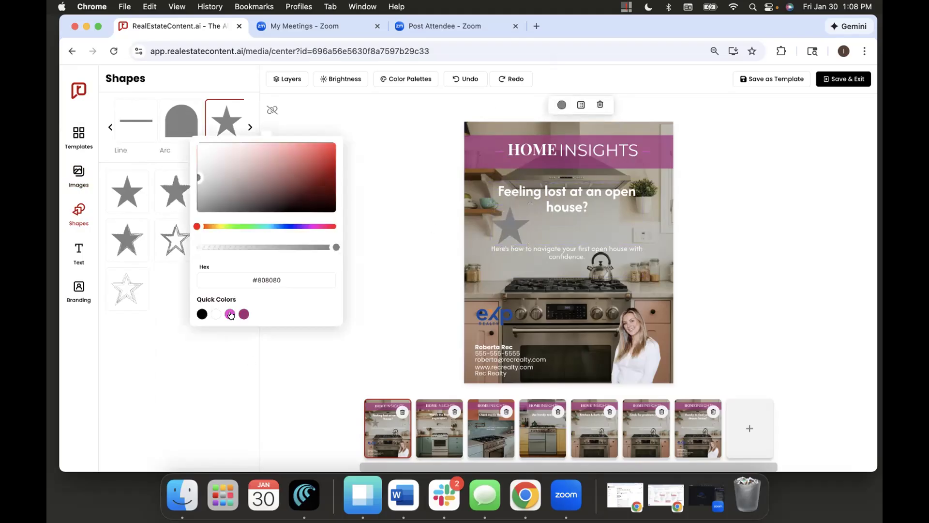
left_click(227, 314)
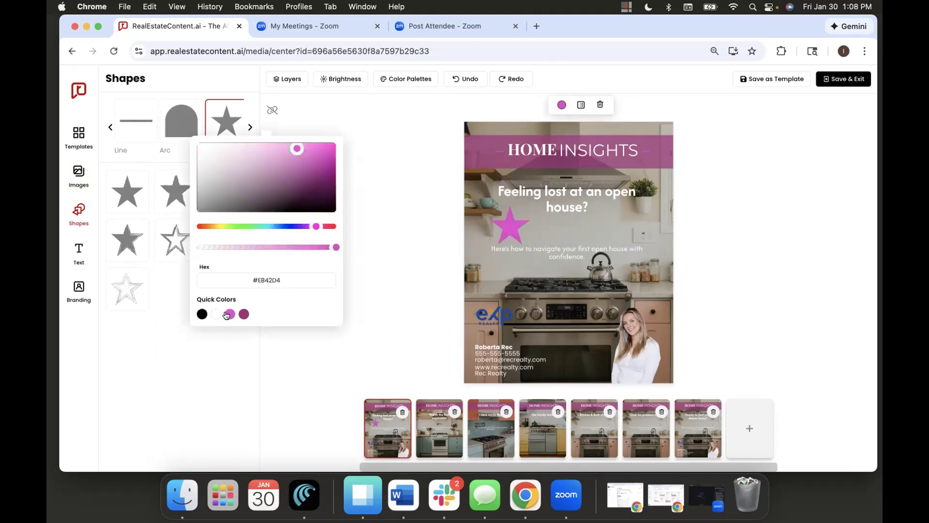
left_click(581, 104)
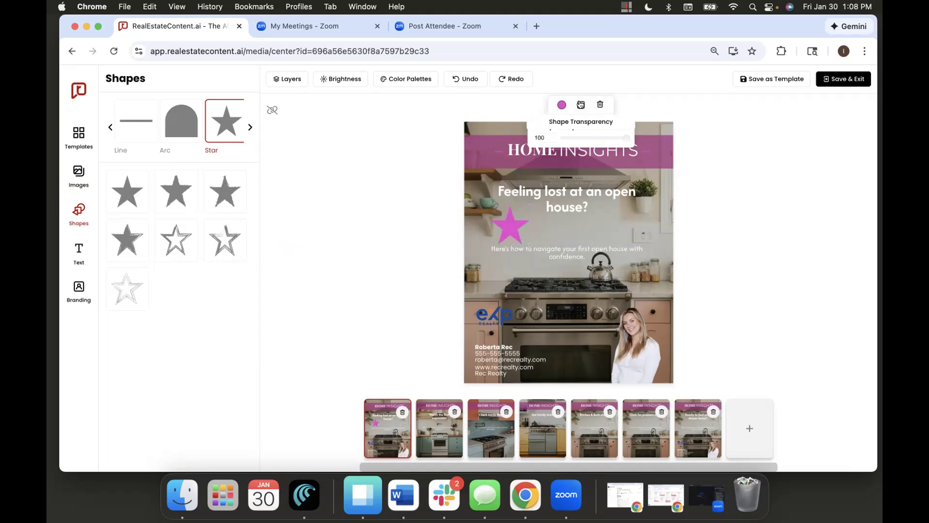
left_click_drag(604, 139, 590, 139)
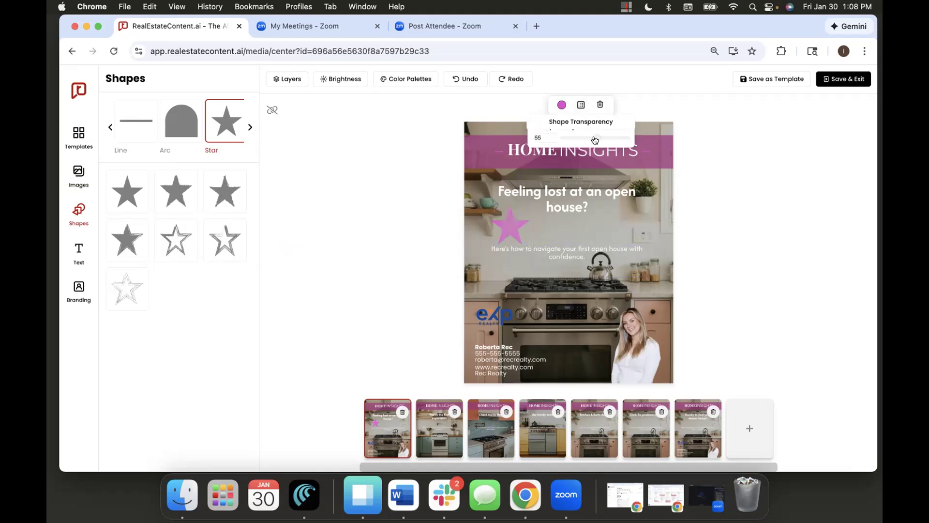
Step: Move the star up and to the left so it sits beside the heading, over the kitchen shelves
left_click(731, 97)
left_click_drag(511, 226, 496, 213)
left_click(734, 187)
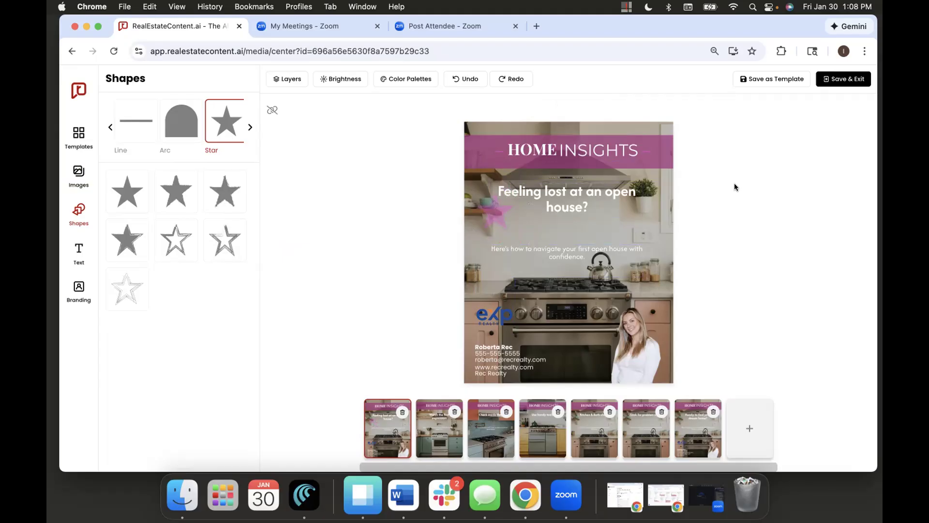
Step: Try out a new text box over the stove on the opening slide and delete it
left_click(79, 253)
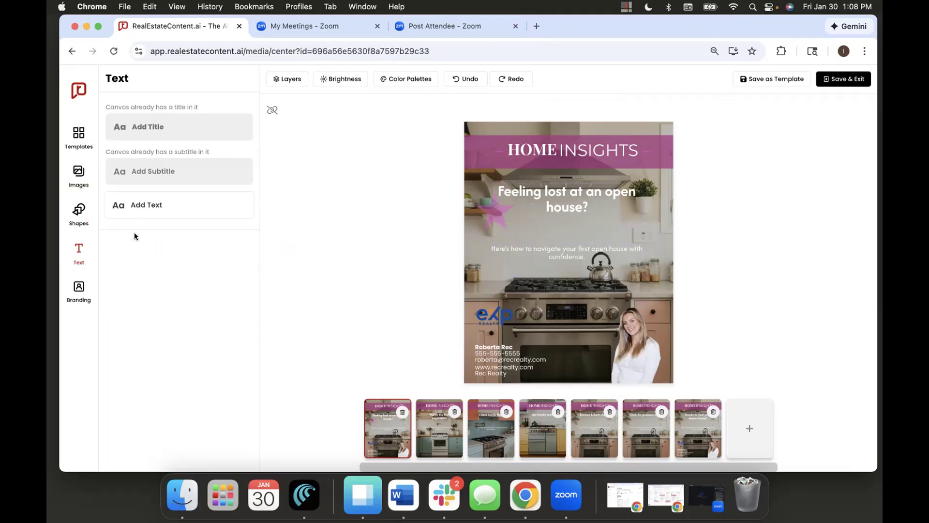
left_click(148, 211)
left_click_drag(546, 151, 548, 282)
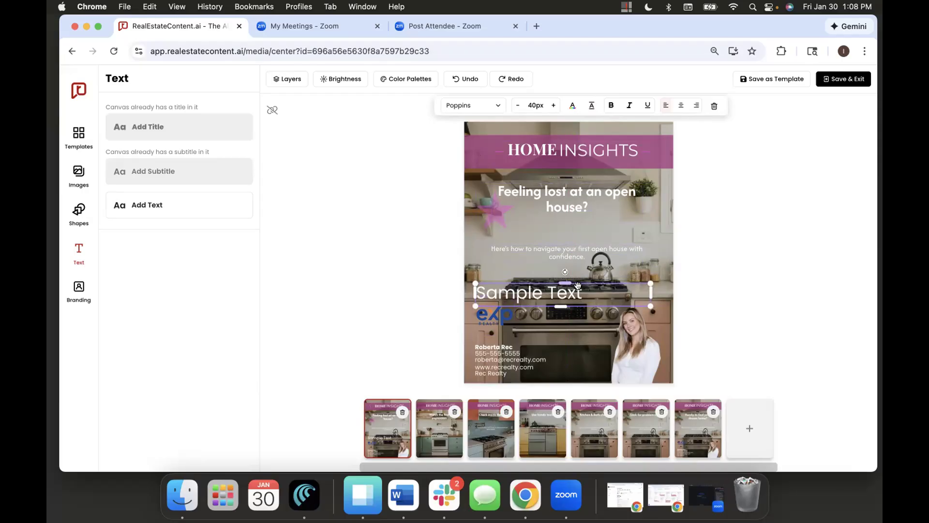
left_click(714, 106)
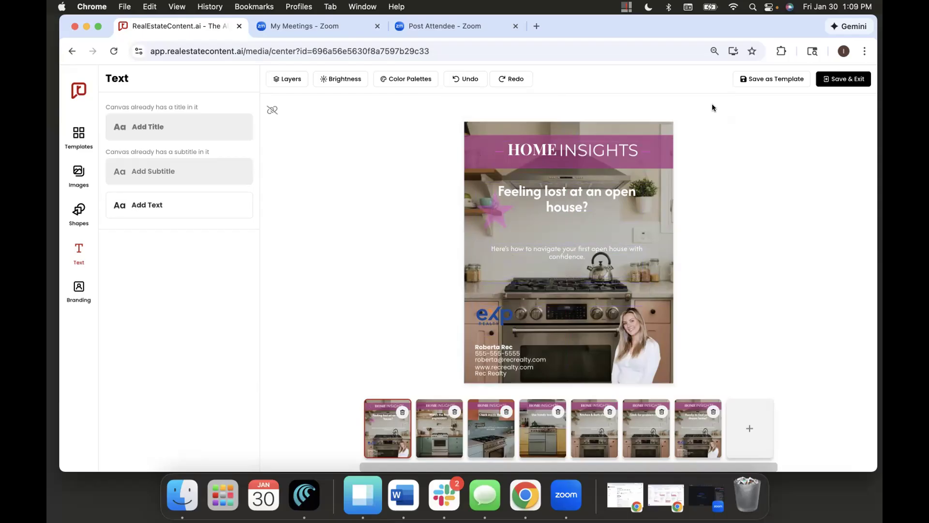
Step: Review the branding settings, including brand colors, contact information fields, headshots and logos
left_click(78, 290)
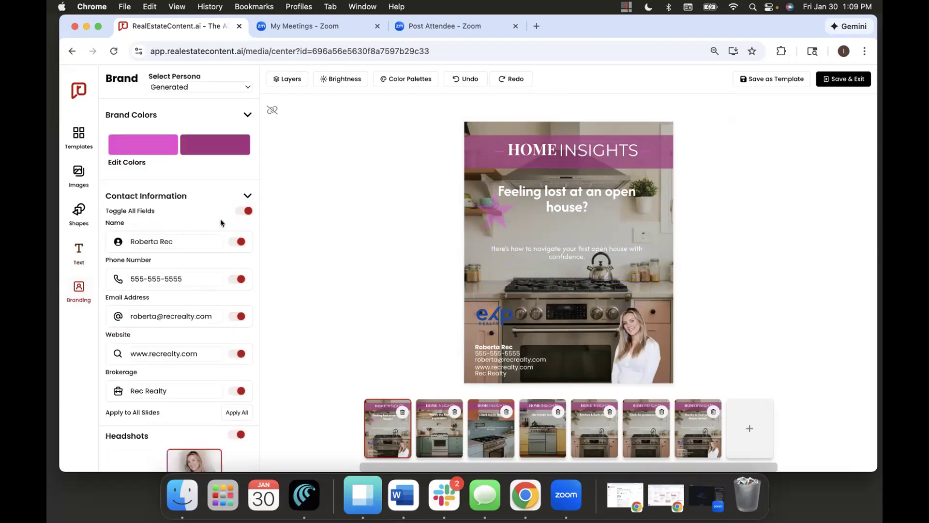
scroll(229, 219, "down", 3)
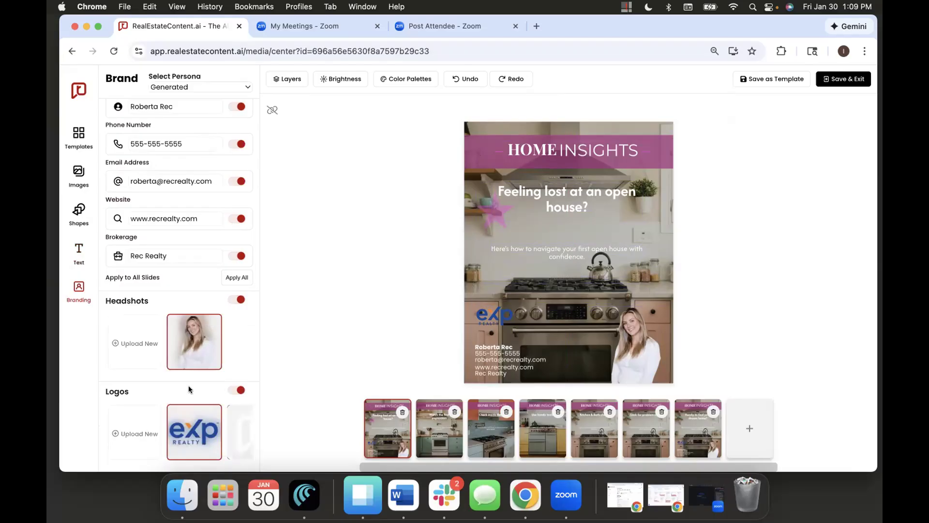
scroll(188, 386, "up", 3)
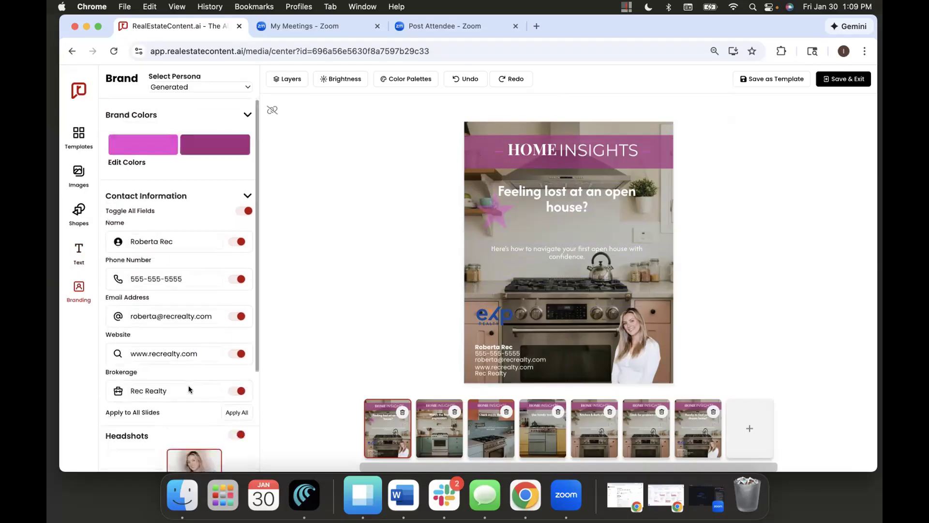
scroll(164, 227, "down", 3)
mouse_move(167, 332)
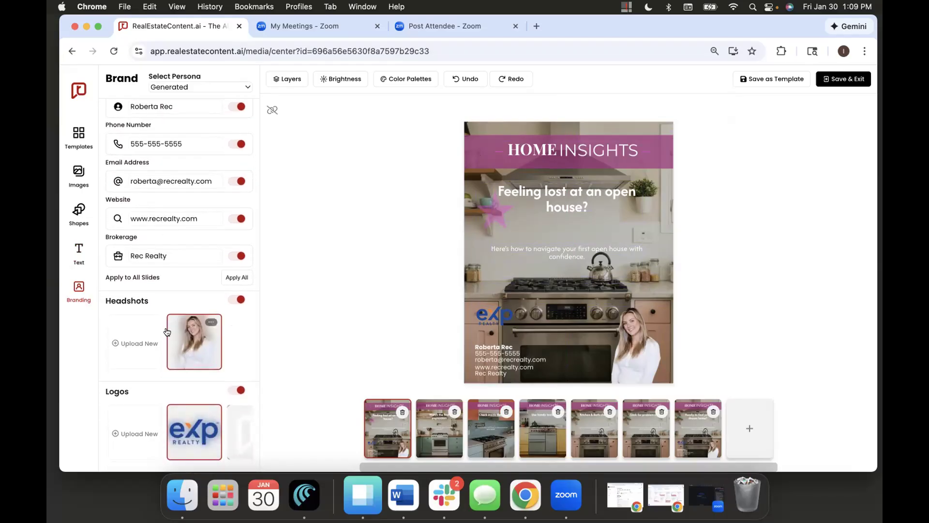
scroll(167, 314, "up", 3)
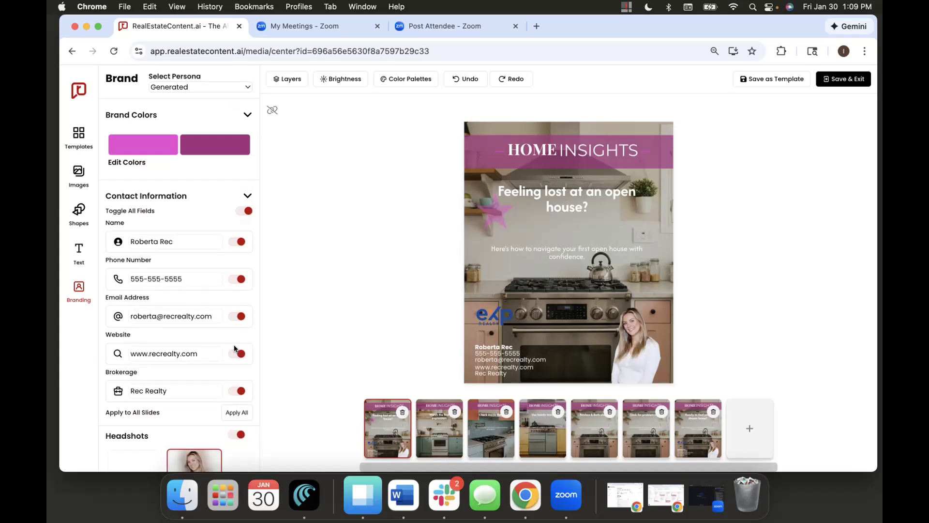
scroll(235, 348, "down", 5)
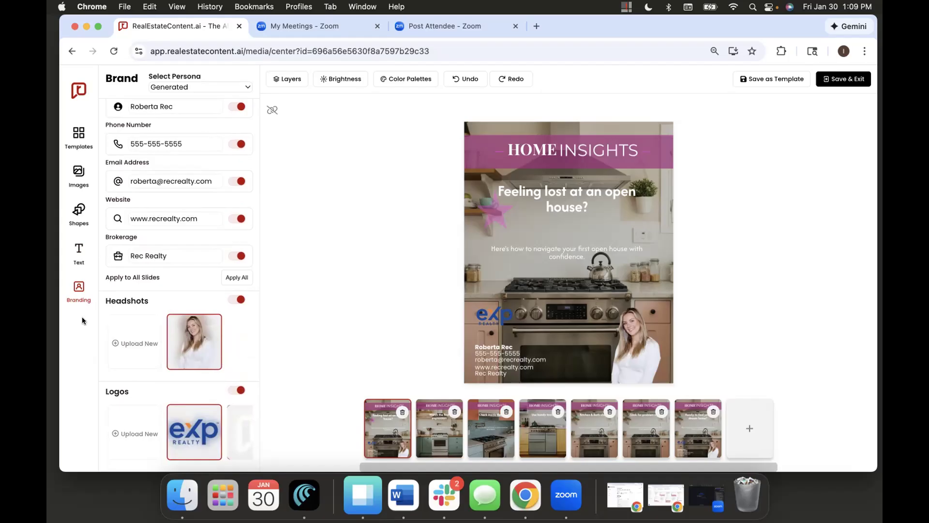
Step: Replace the eXp Realty logo on the opening slide with the white speech-bubble "r" logo
left_click(236, 426)
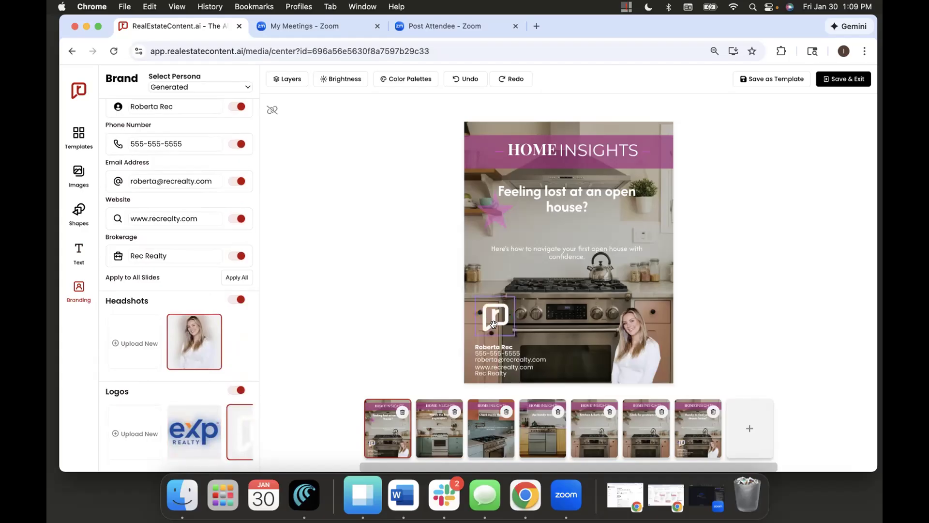
mouse_move(219, 426)
scroll(219, 426, "right", 4)
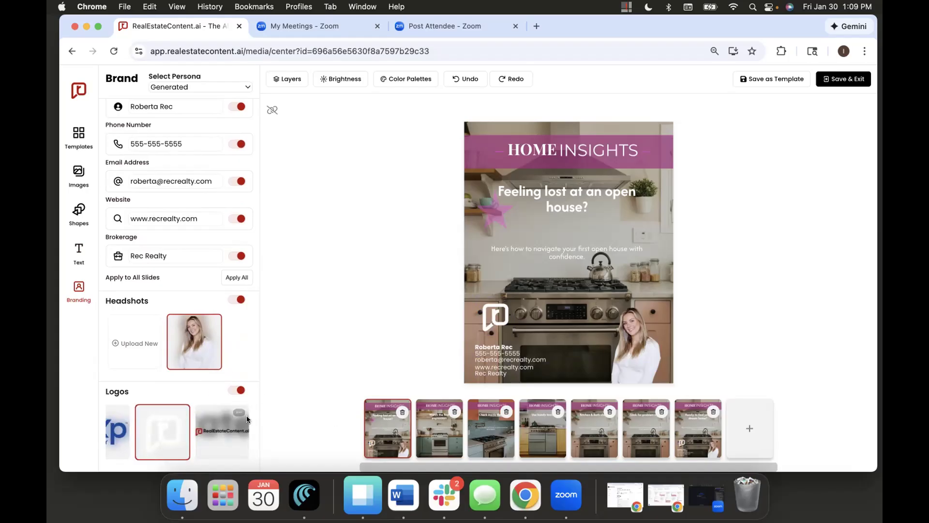
Step: Review the contact information fields in the branding settings, including the brokerage entry
scroll(246, 415, "up", 5)
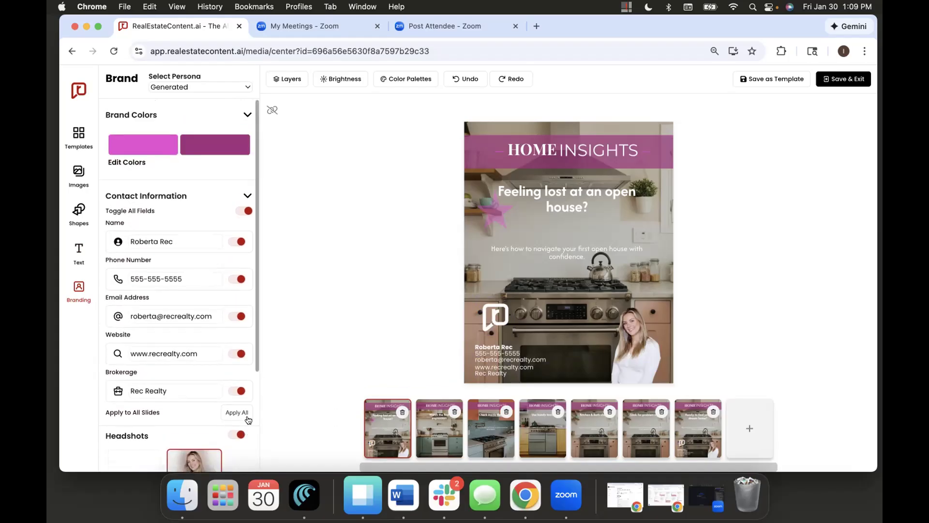
scroll(248, 419, "down", 2)
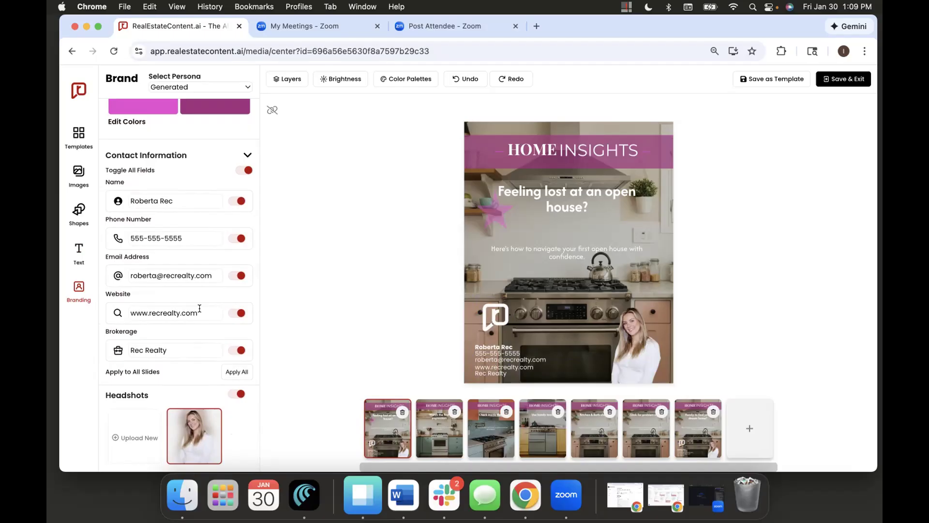
left_click(193, 350)
left_click_drag(165, 350, 96, 347)
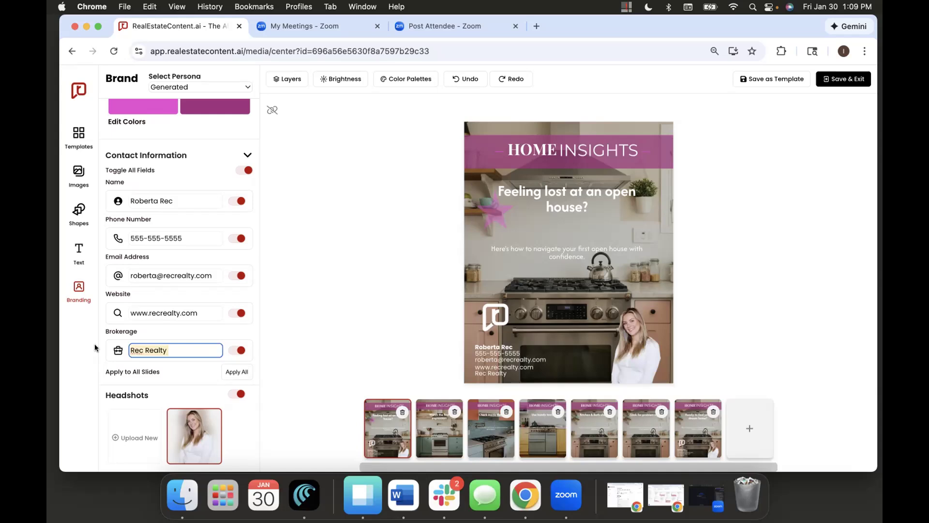
left_click(166, 348)
scroll(185, 369, "up", 2)
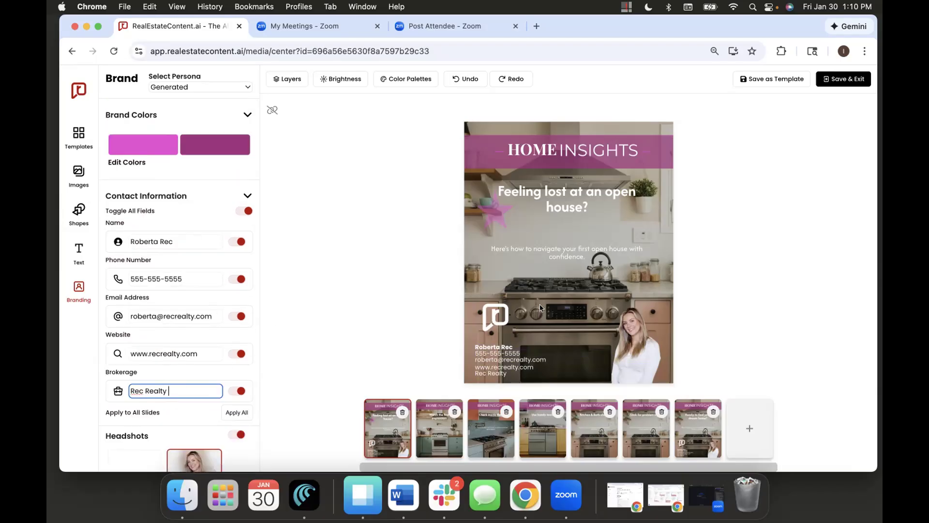
Step: Look through the suggested templates and compare the "Kitchen & Bath check" and "Ready to find your dream home?" slides with the opening slide
left_click(79, 135)
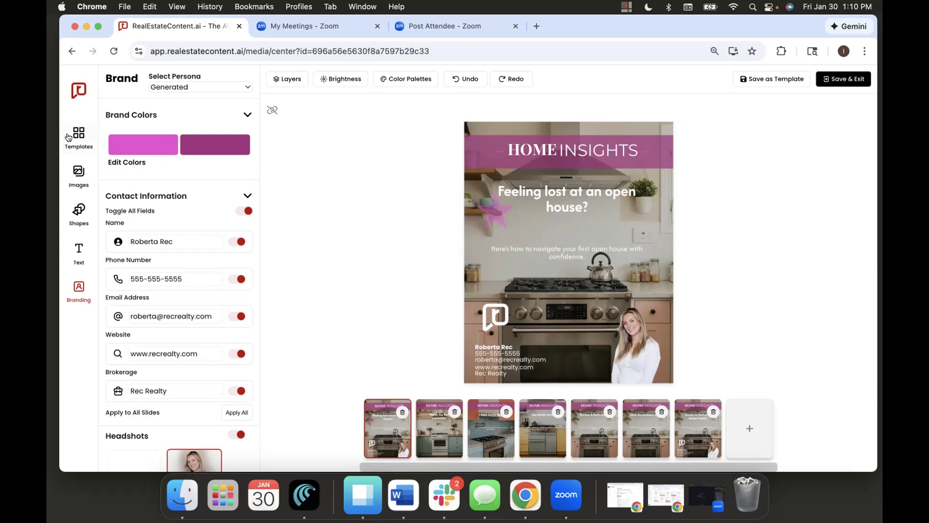
scroll(227, 368, "down", 3)
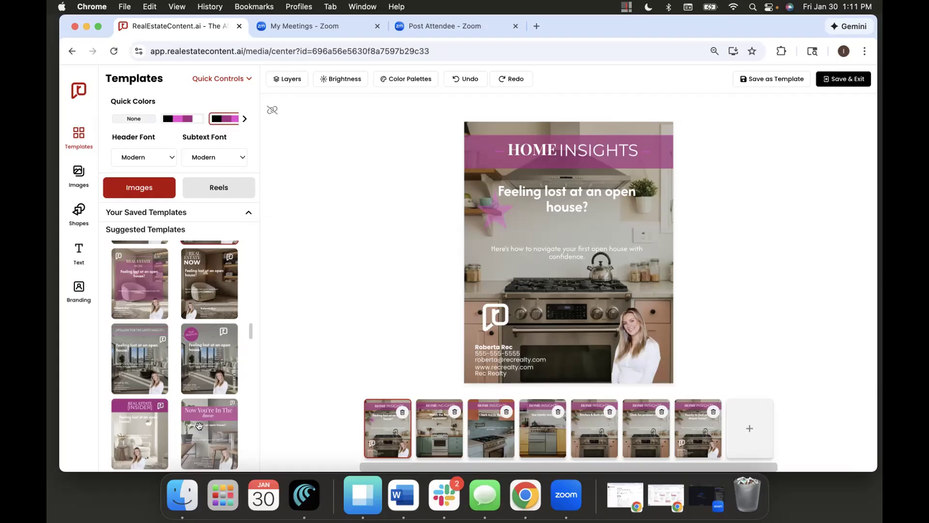
left_click(591, 439)
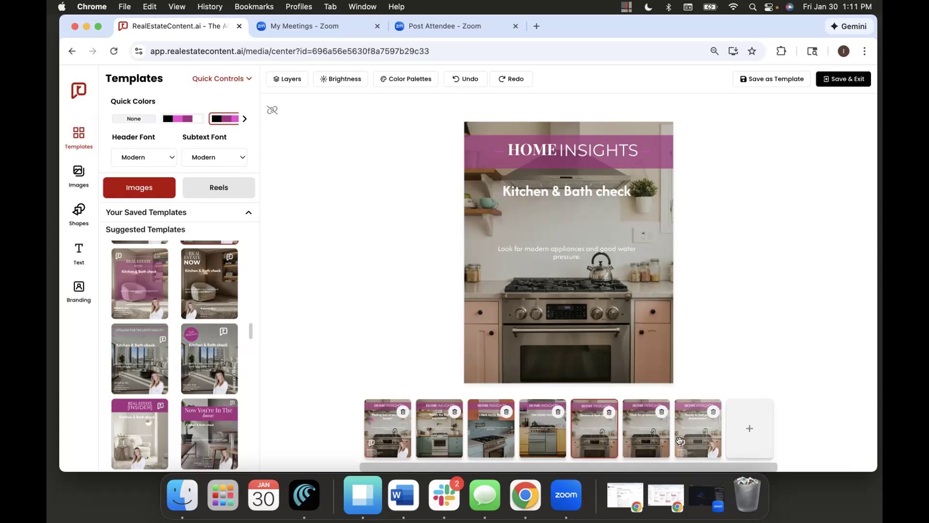
left_click(679, 441)
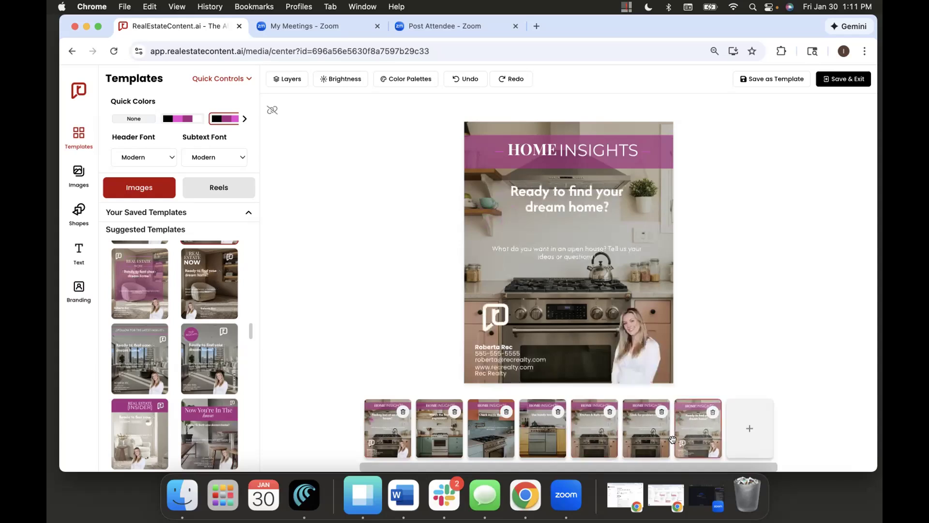
left_click(392, 440)
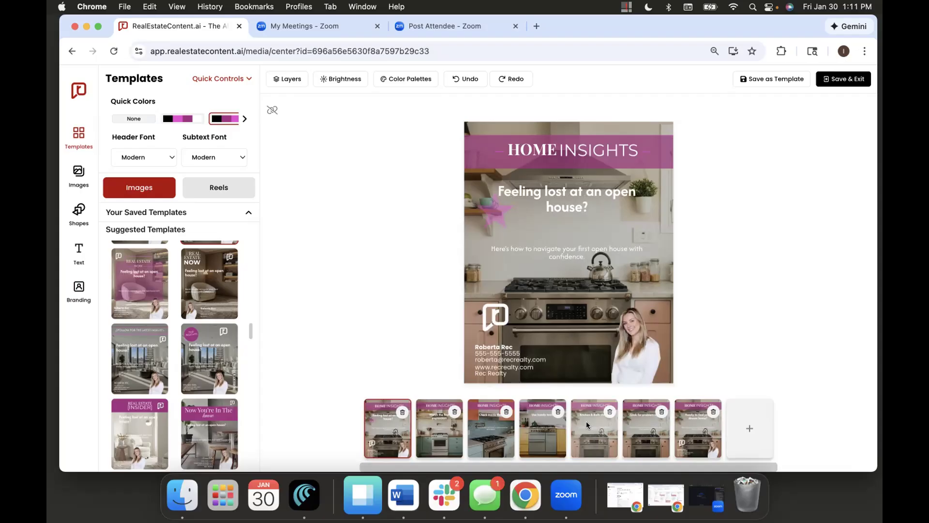
Step: Enlarge the headshot on the opening slide and shift it down slightly against the slide's lower edge
left_click(598, 308)
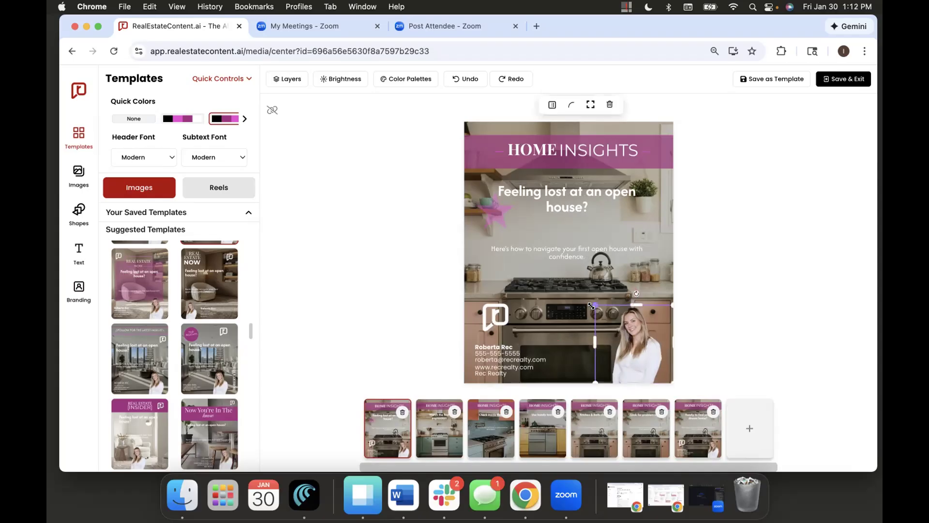
left_click_drag(591, 306, 543, 260)
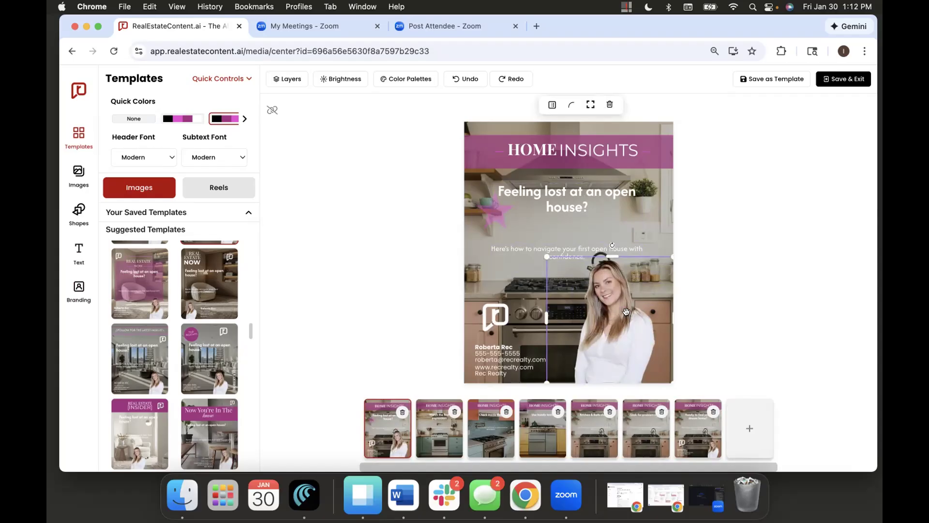
left_click_drag(627, 312, 623, 318)
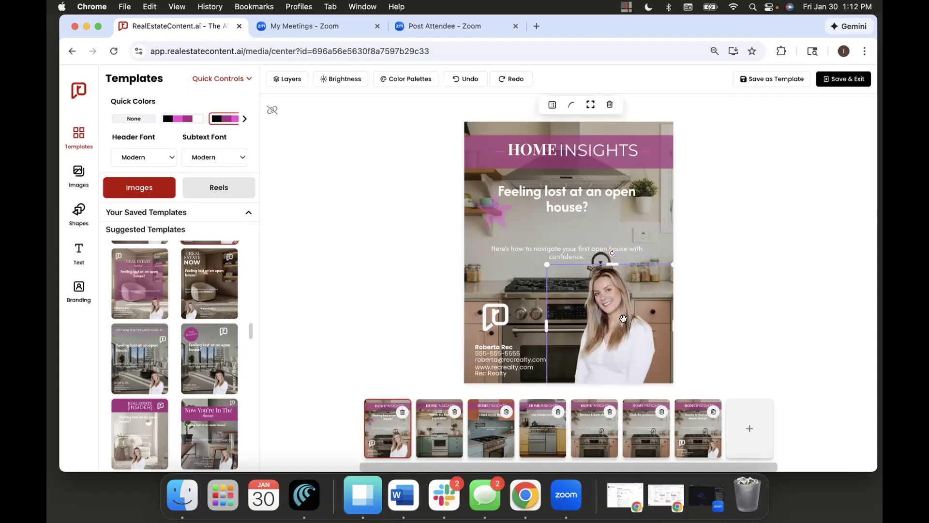
left_click(348, 250)
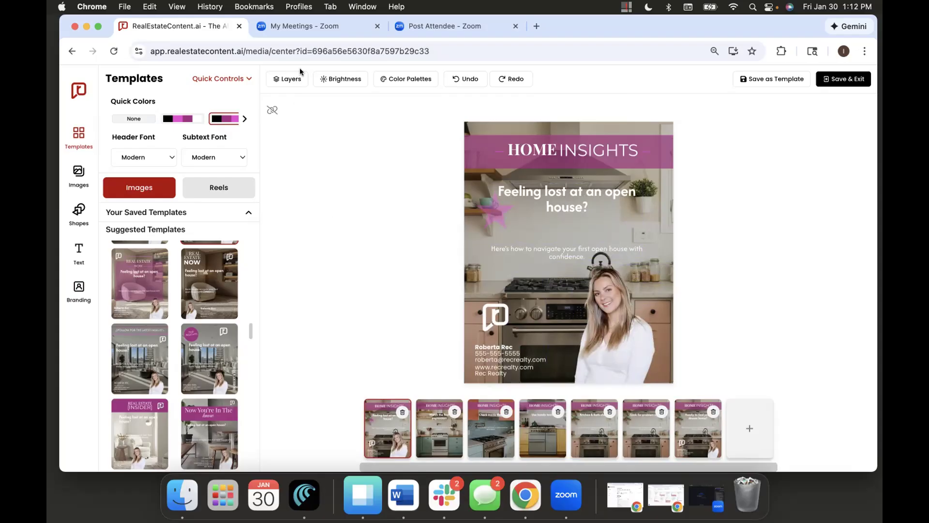
Step: Open the layers list, then enlarge the star and move it over the shoulder of the headshot
left_click(286, 79)
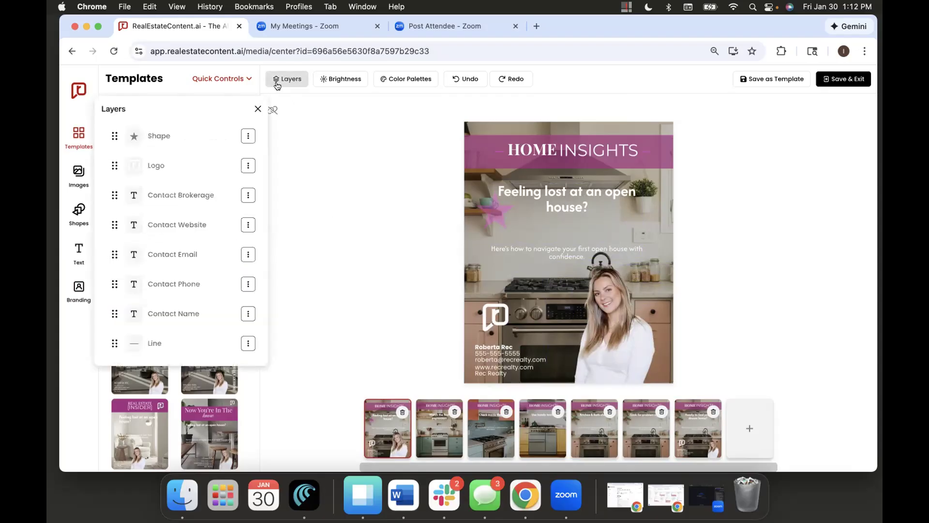
scroll(179, 169, "down", 5)
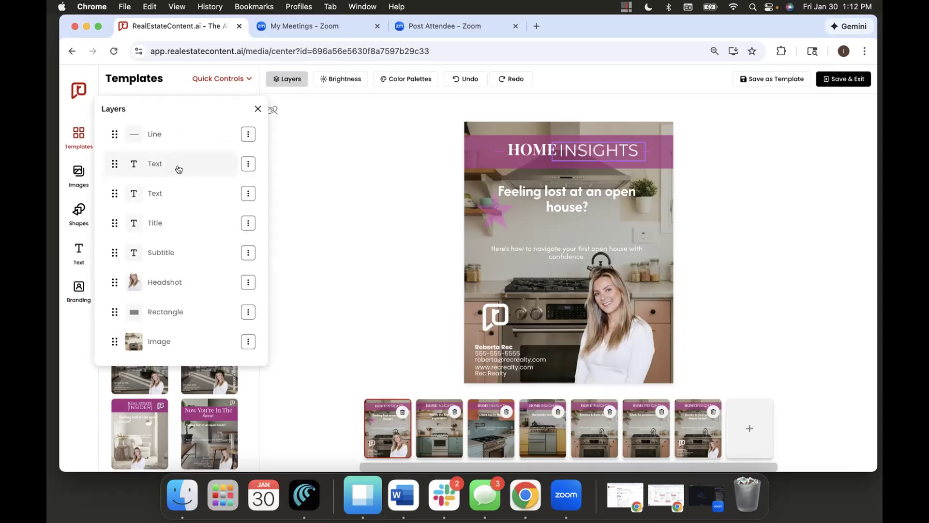
mouse_move(115, 282)
left_mouse_down()
mouse_move(124, 242)
mouse_move(116, 296)
left_mouse_up()
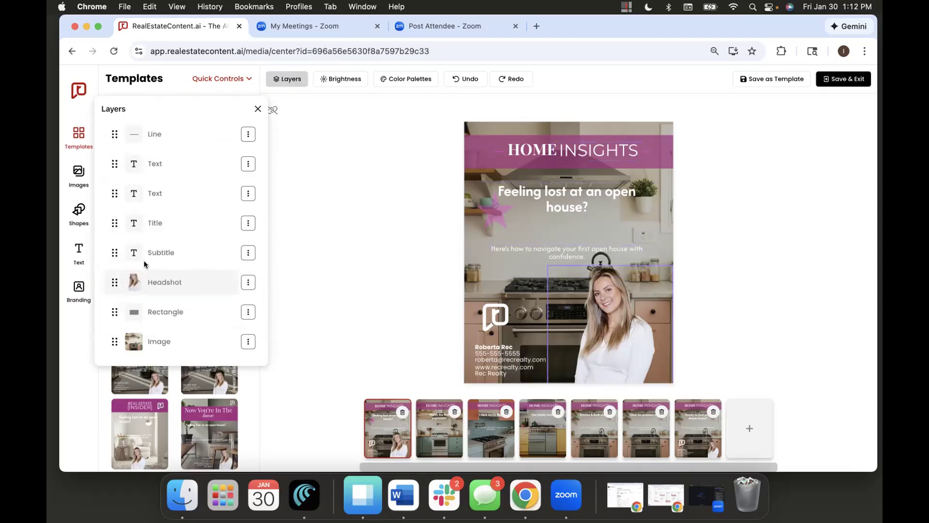
left_click_drag(488, 205, 670, 242)
left_click_drag(632, 283, 642, 329)
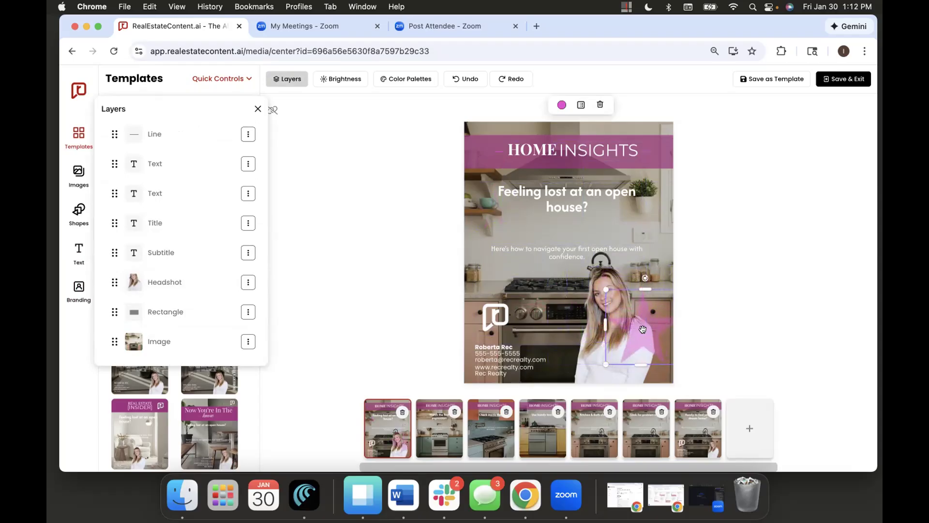
Step: Reorder the star's Shape layer to sit directly beneath the Headshot layer and close the layers list
scroll(184, 251, "up", 8)
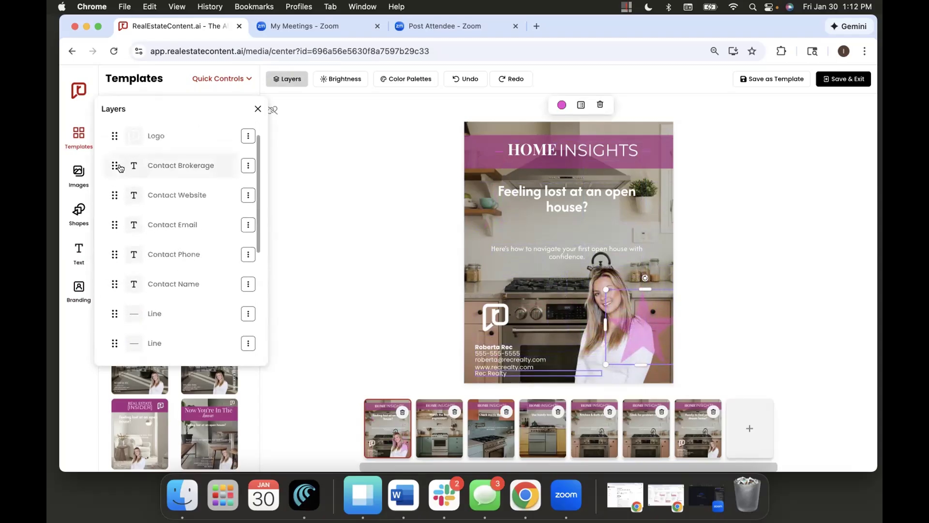
scroll(140, 231, "down", 6)
scroll(141, 232, "up", 8)
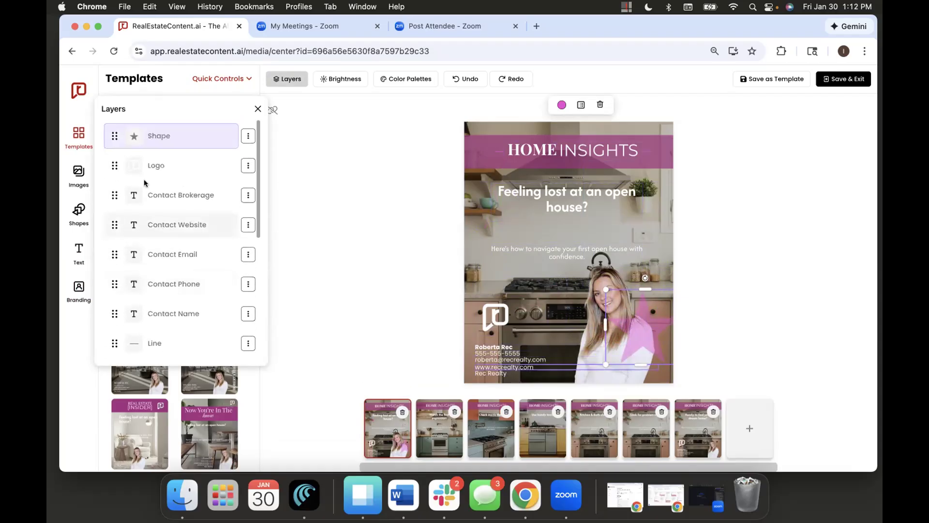
left_click_drag(115, 135, 110, 284)
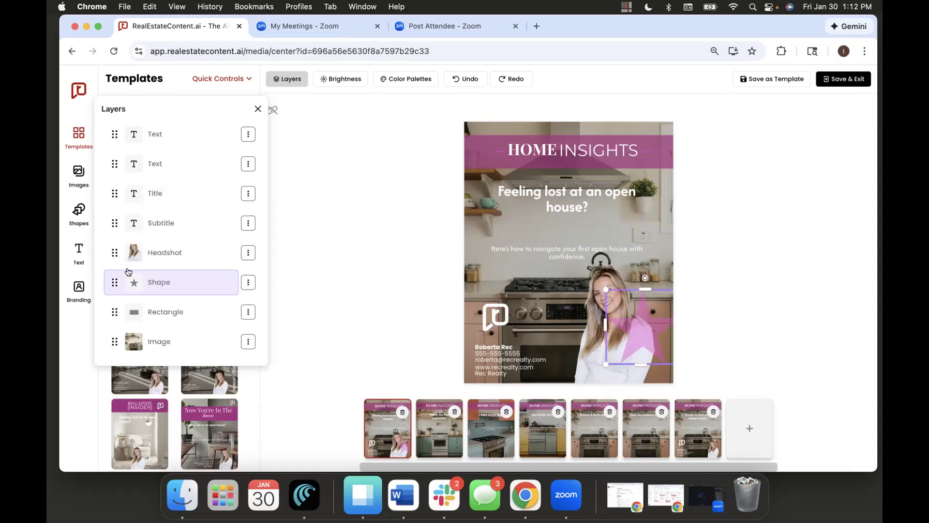
mouse_move(116, 252)
left_mouse_down()
mouse_move(116, 223)
mouse_move(114, 254)
left_mouse_up()
left_click(594, 289)
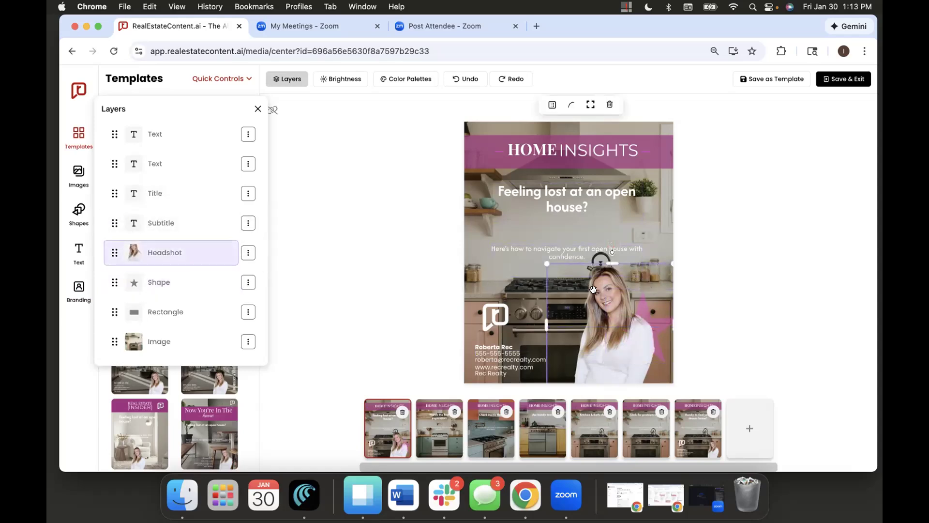
left_click(676, 273)
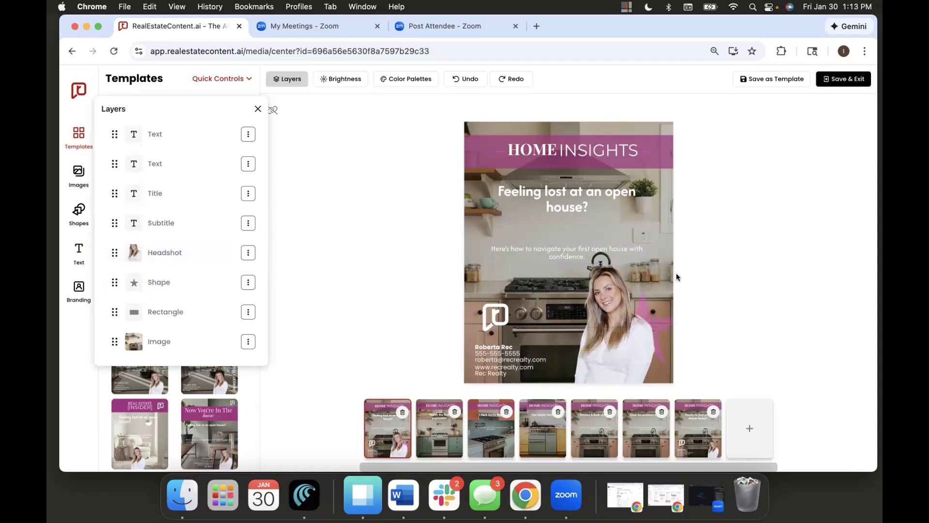
left_click(258, 109)
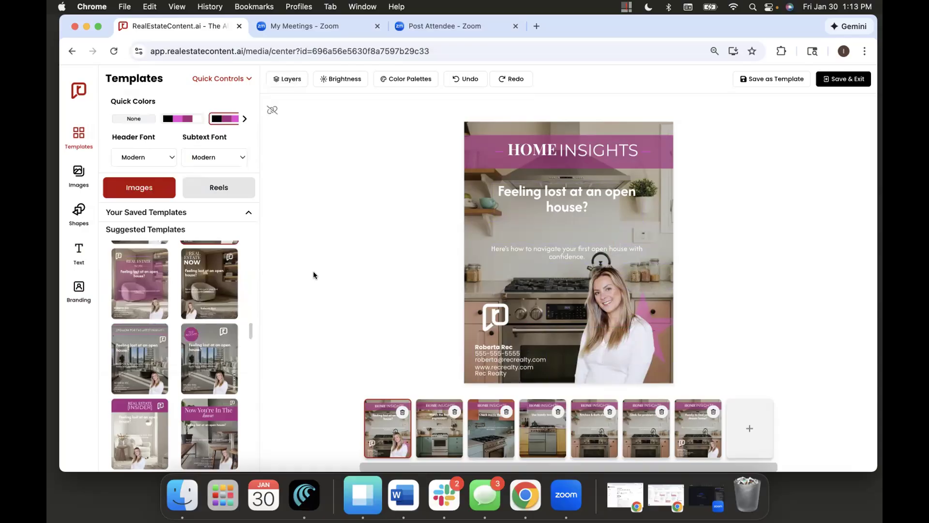
Step: Examine the brightness options for strength and tint, and browse the available color palettes
left_click(352, 79)
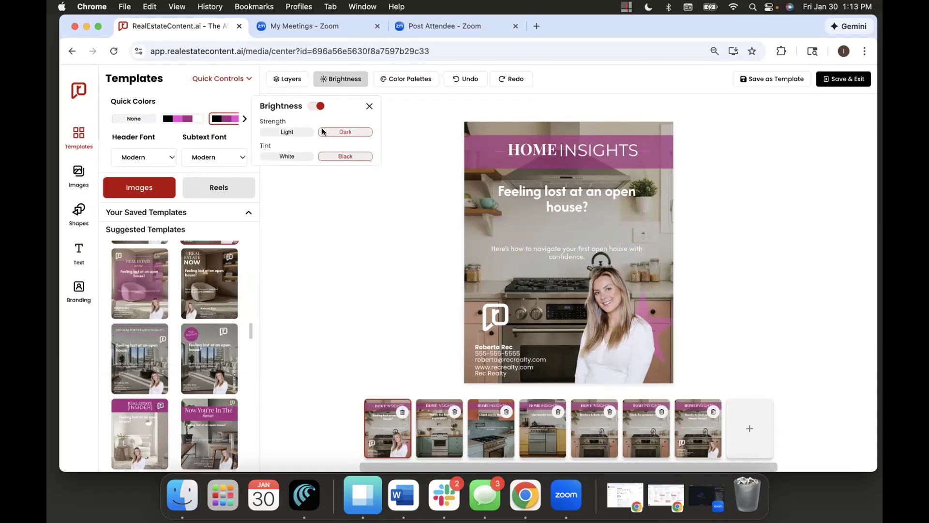
left_click(368, 106)
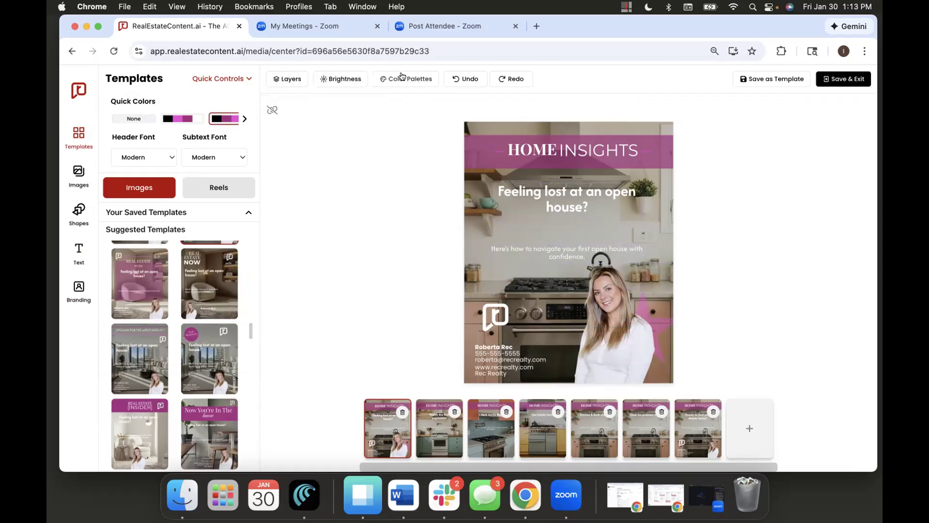
left_click(401, 76)
scroll(278, 266, "down", 5)
scroll(278, 267, "down", 5)
scroll(279, 268, "down", 10)
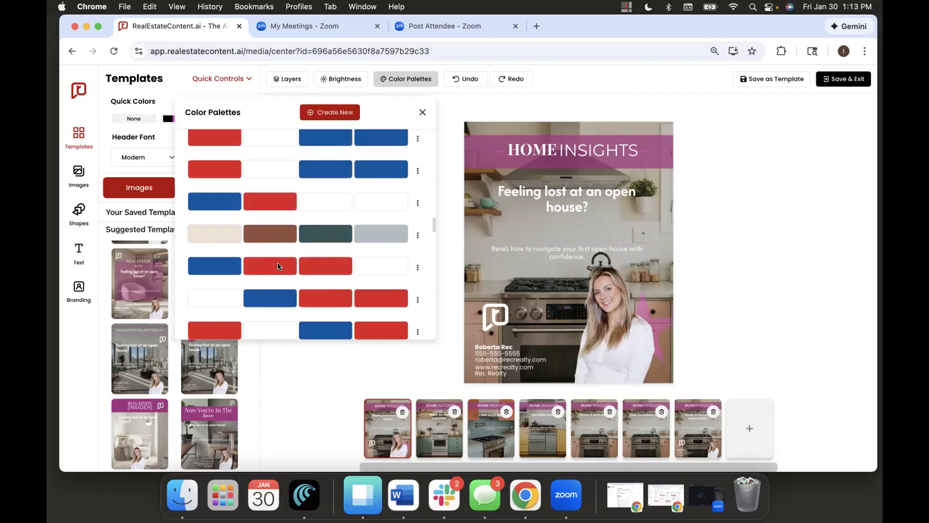
scroll(280, 267, "down", 10)
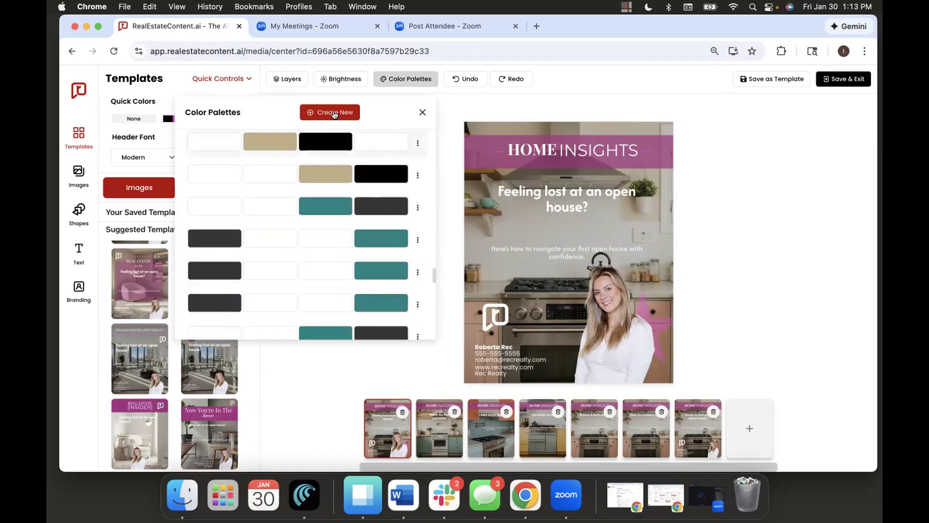
left_click(421, 111)
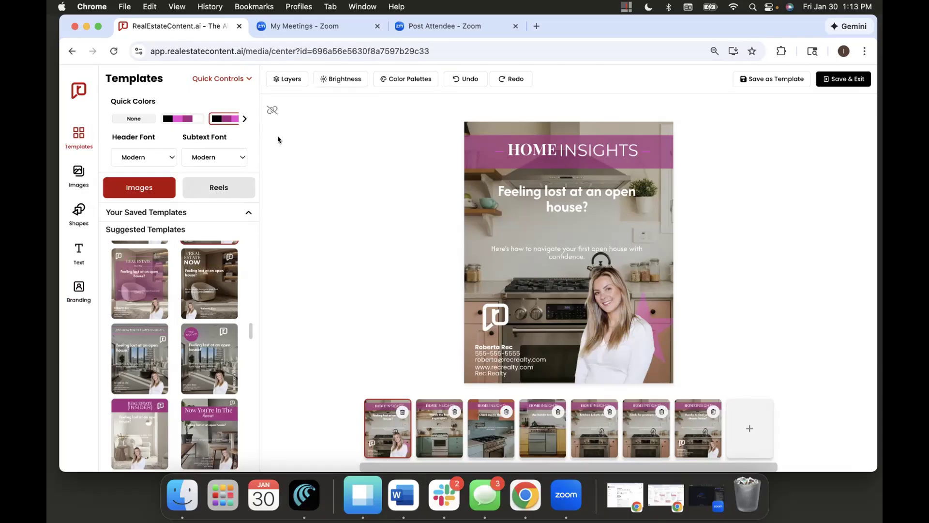
Step: Turn on slide linking and move the opening slide's subtitle up to just beneath the heading
left_click(272, 110)
left_click_drag(568, 258, 568, 238)
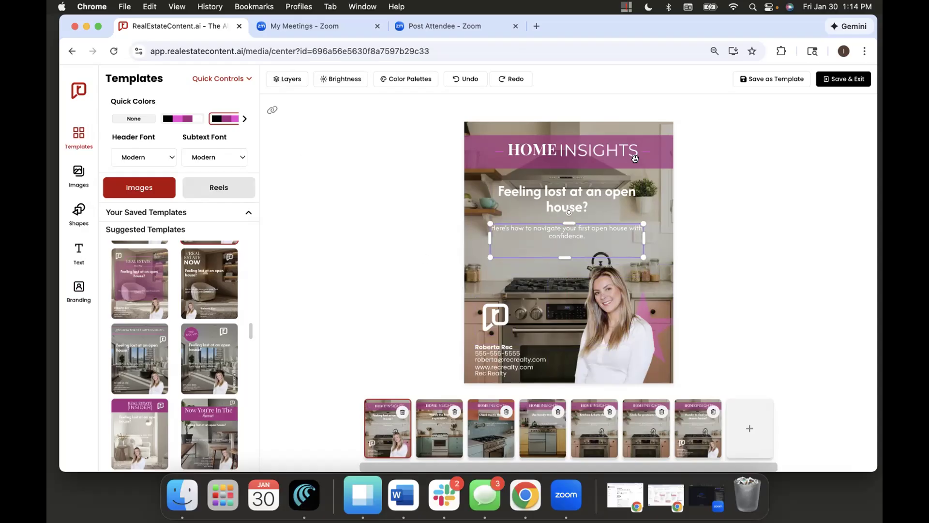
left_click(707, 254)
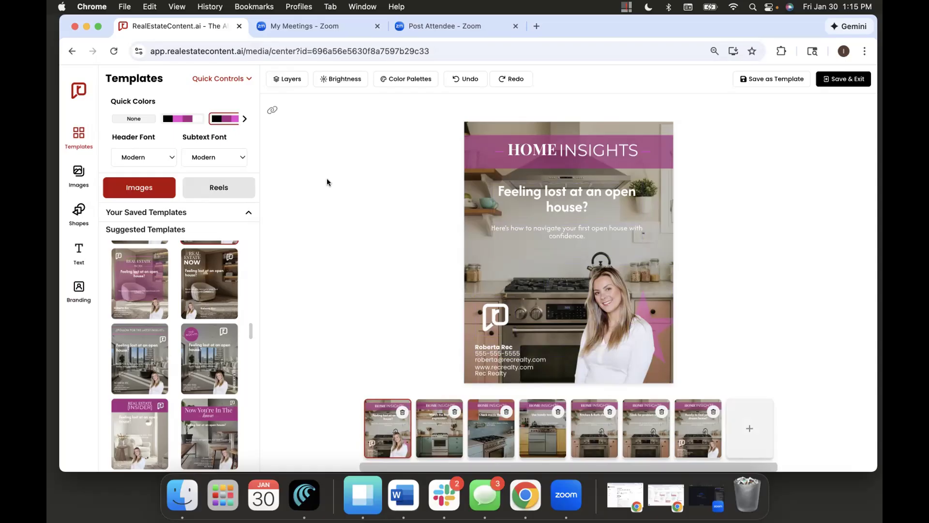
Step: Move the subtitle on the "Use handy tools" slide down near the slide's lower edge and return to the suggested templates
left_click(542, 438)
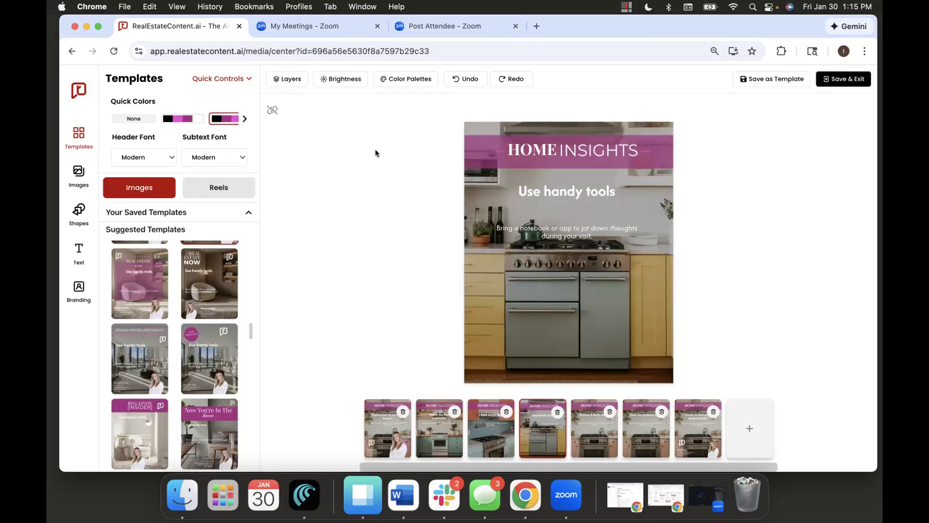
left_click_drag(598, 230, 598, 351)
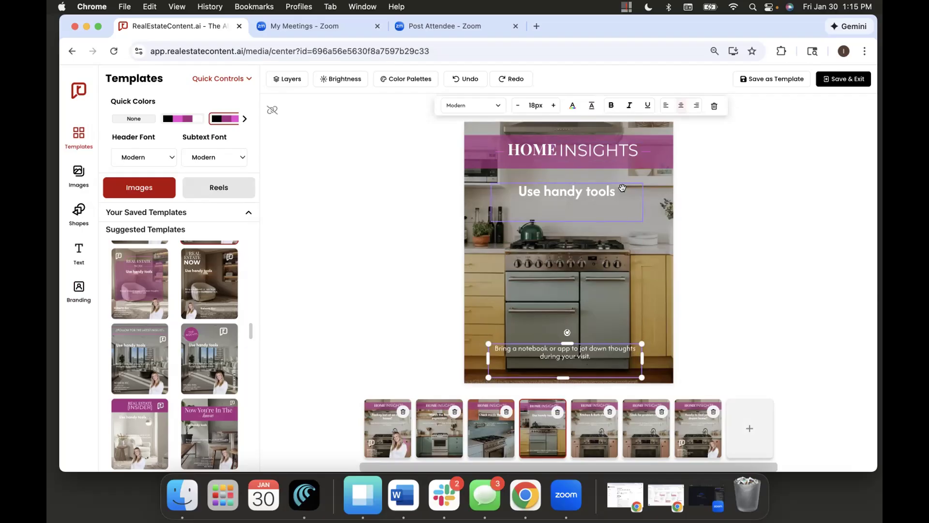
left_click(75, 137)
left_click(75, 137)
left_click(75, 137)
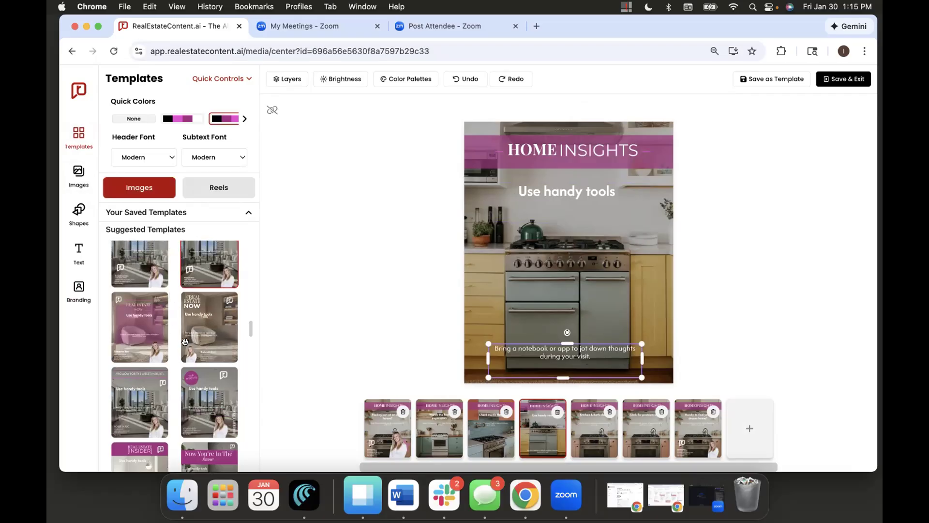
Step: Switch to the reel templates and apply the one showing toy houses on stacks of coins
left_click(224, 189)
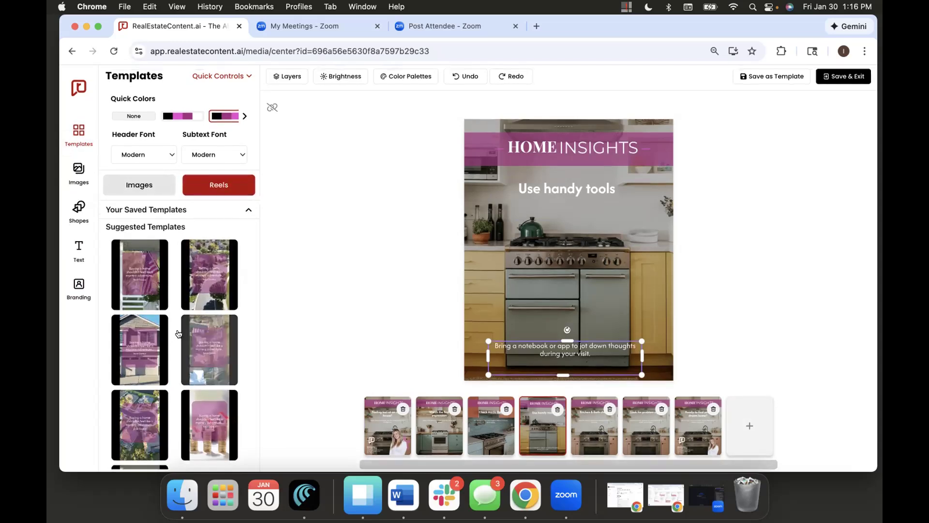
left_click(212, 418)
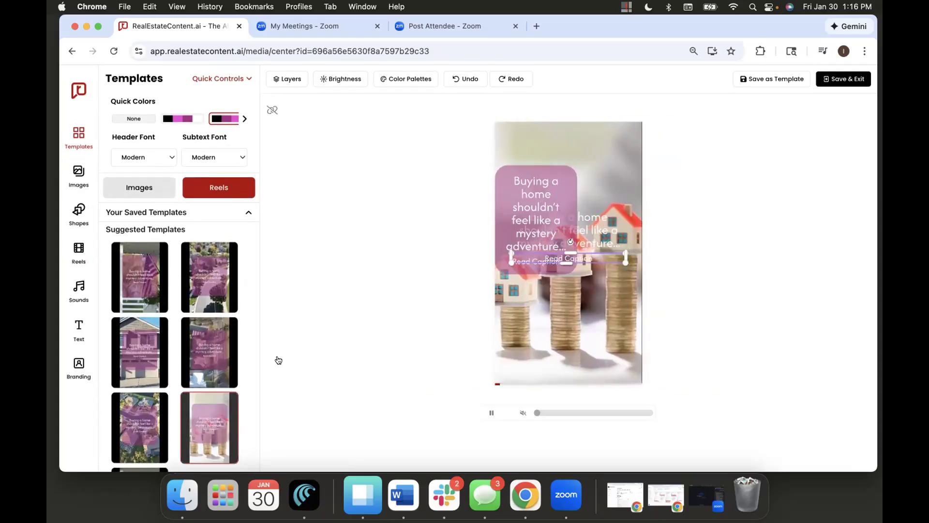
Step: Delete the overlapping duplicate headline and "Read Caption" text, and move the shaded text box toward the reel's center
left_click(596, 225)
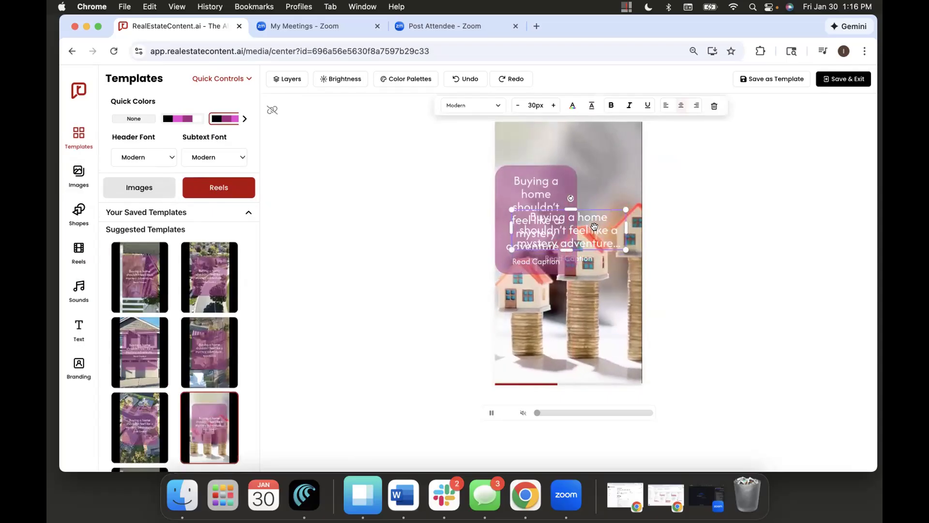
left_click(714, 106)
left_click(592, 260)
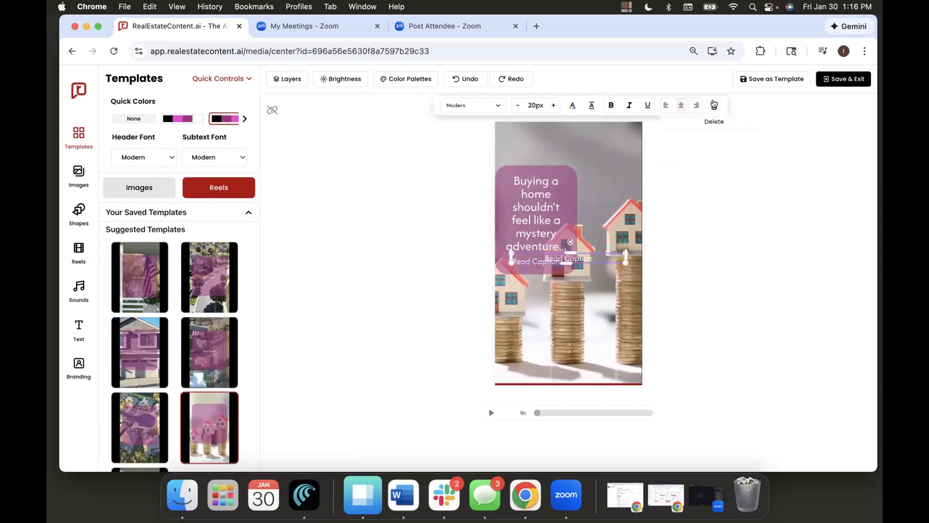
left_click(715, 106)
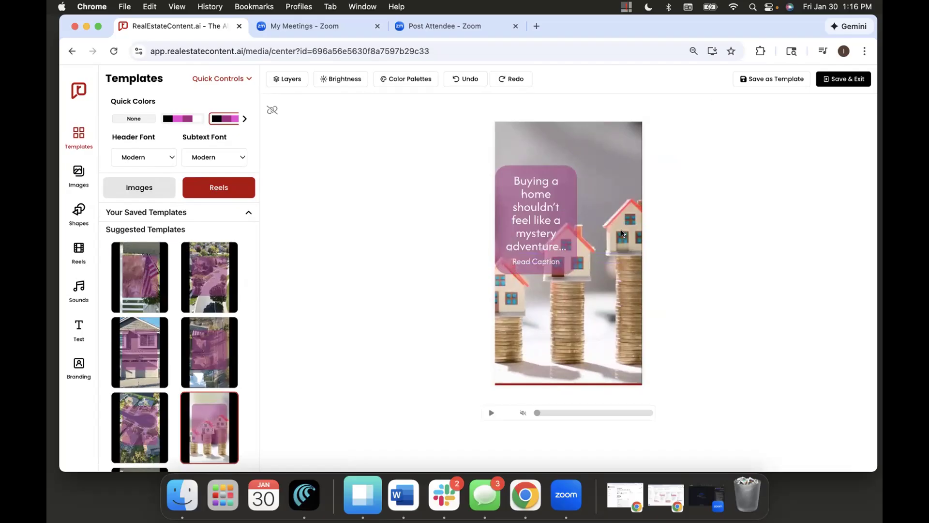
left_click_drag(534, 206, 565, 214)
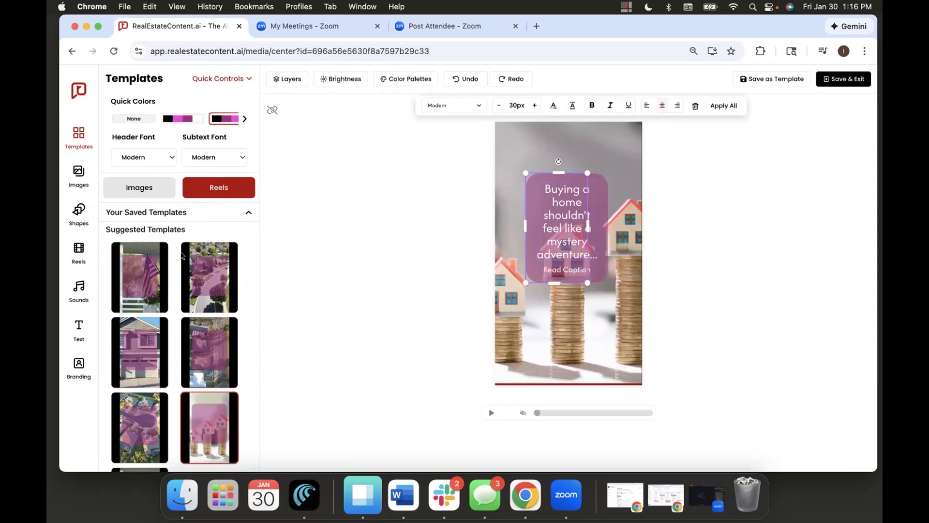
Step: Browse the stock reel footage and view the sounds available for the reel
left_click(80, 249)
scroll(189, 208, "down", 5)
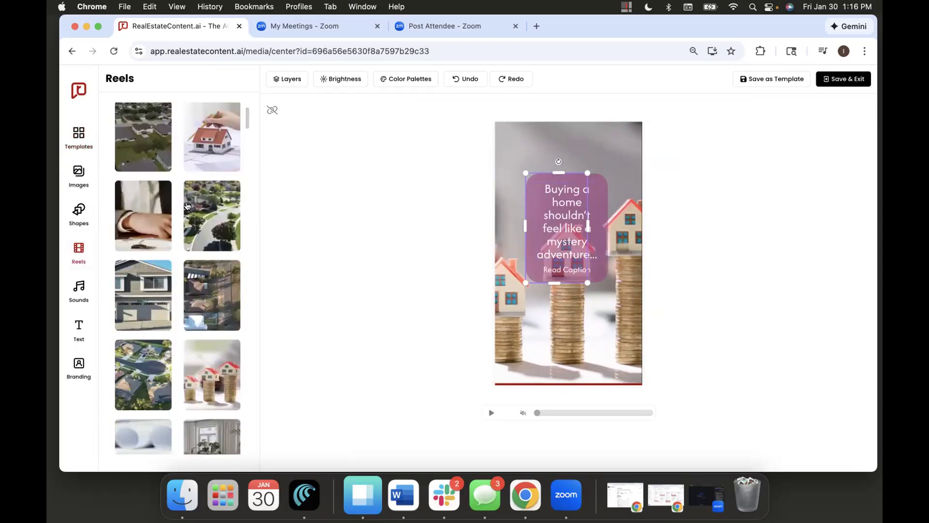
scroll(187, 205, "down", 15)
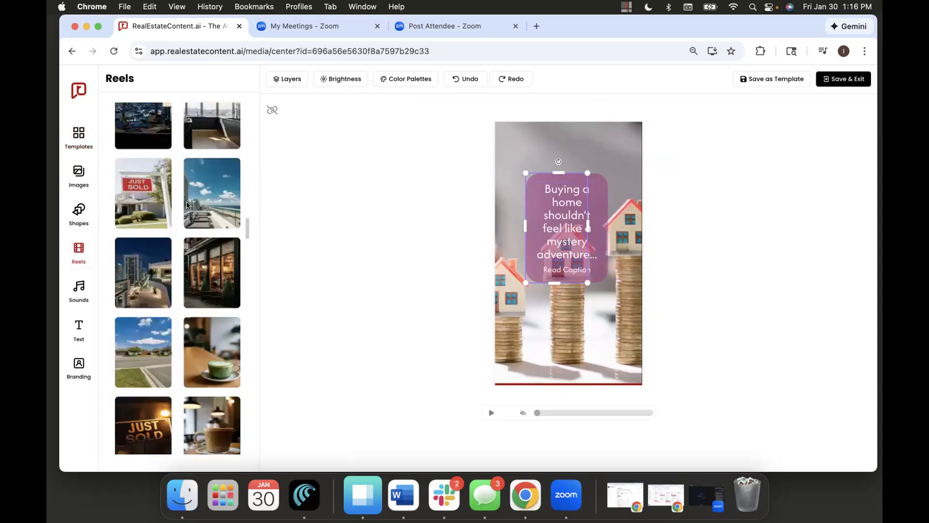
scroll(188, 205, "down", 15)
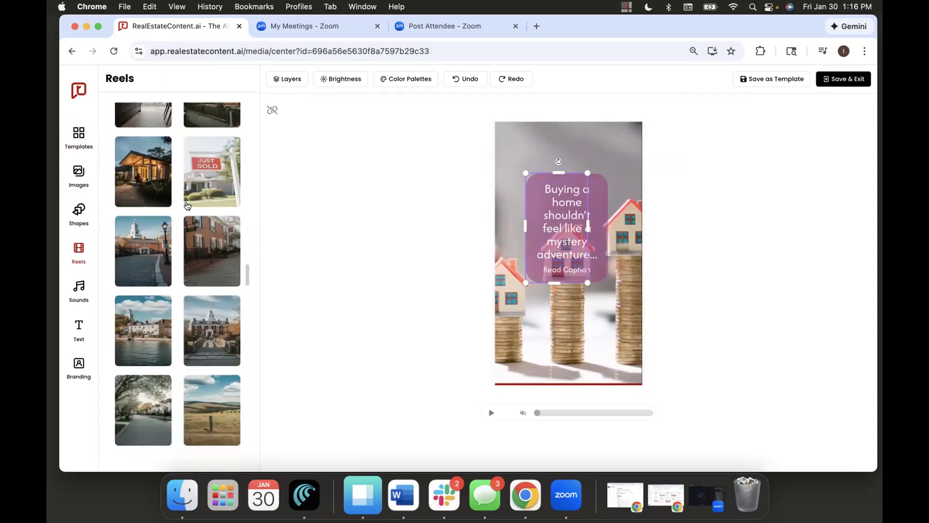
scroll(186, 205, "down", 15)
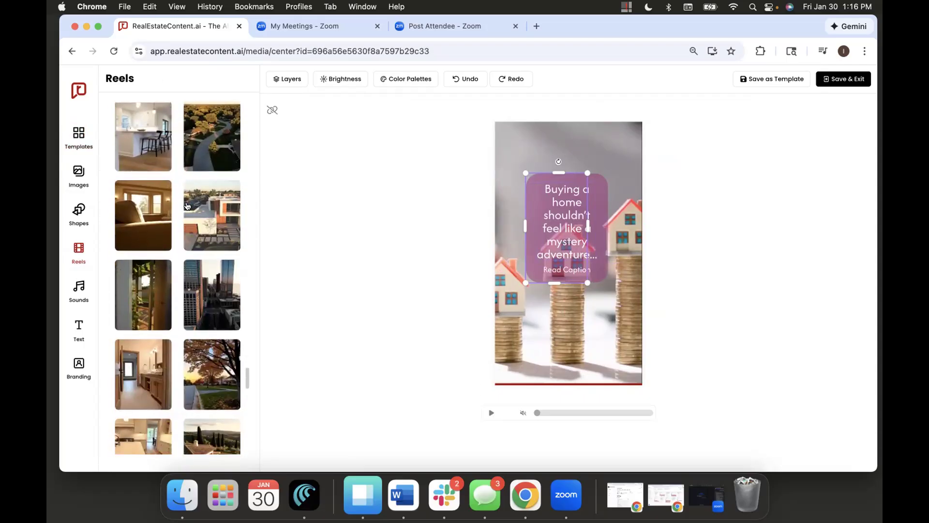
scroll(187, 205, "down", 15)
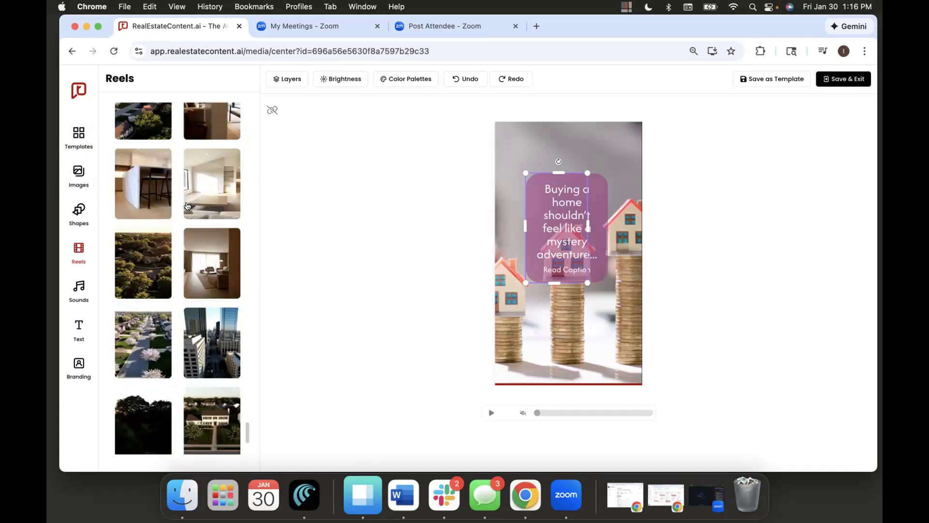
scroll(187, 205, "down", 5)
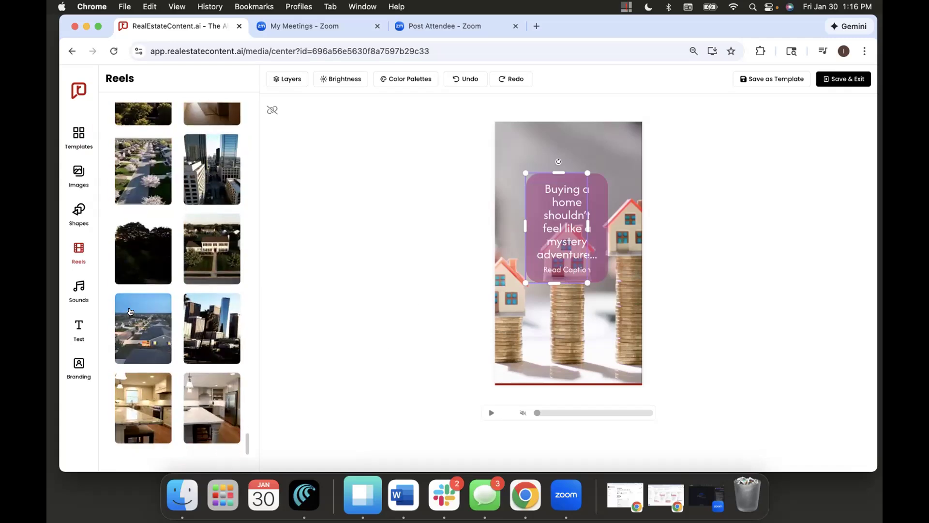
left_click(74, 289)
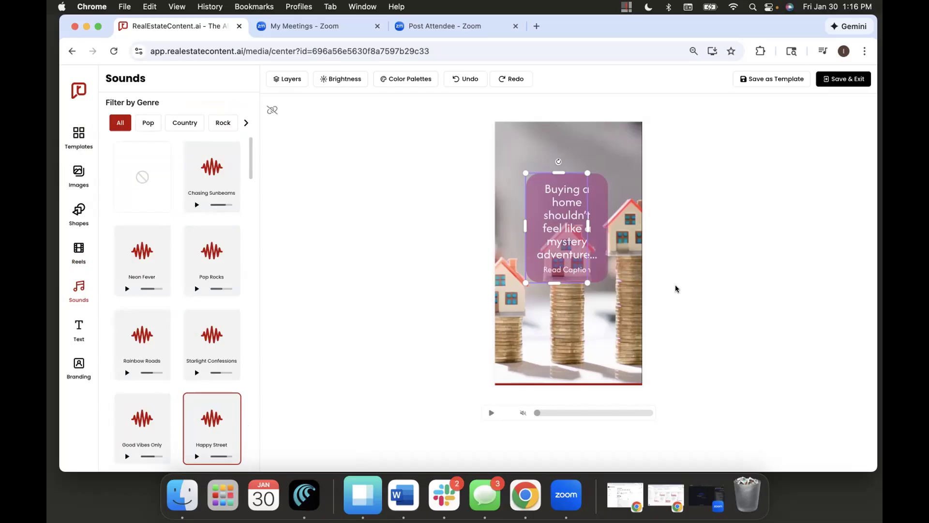
Step: Return to the image templates and apply the "Today in Real Estate" template to the carousel
left_click(78, 141)
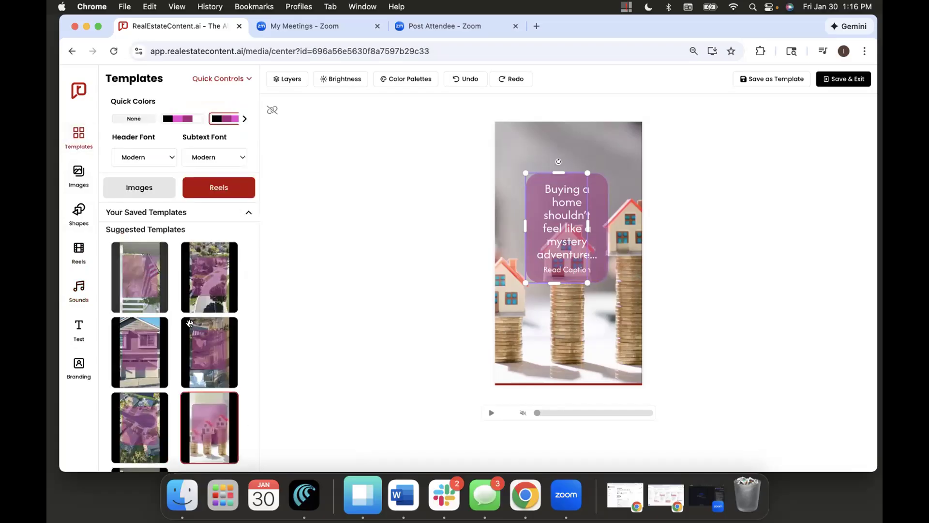
left_click(150, 188)
left_click(153, 283)
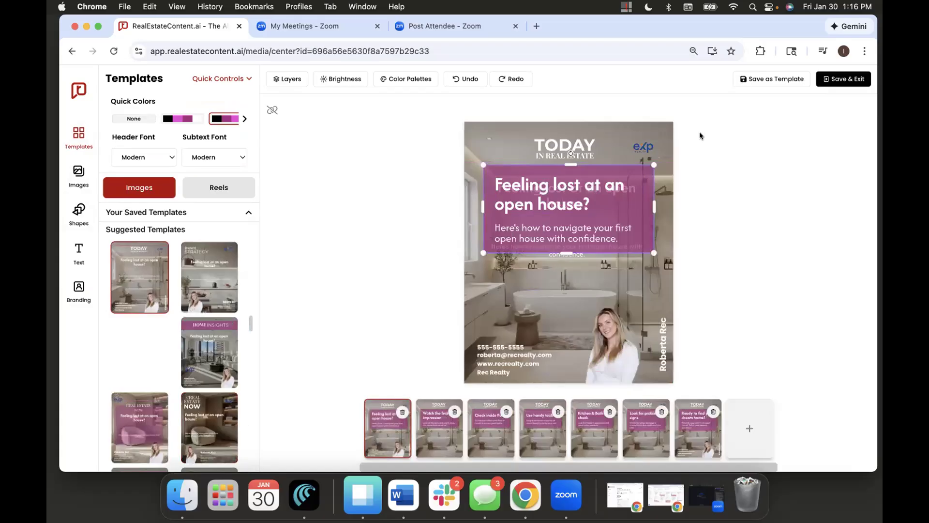
Step: Examine the options for saving the design as a template and browse the full collection of saved templates
left_click(759, 79)
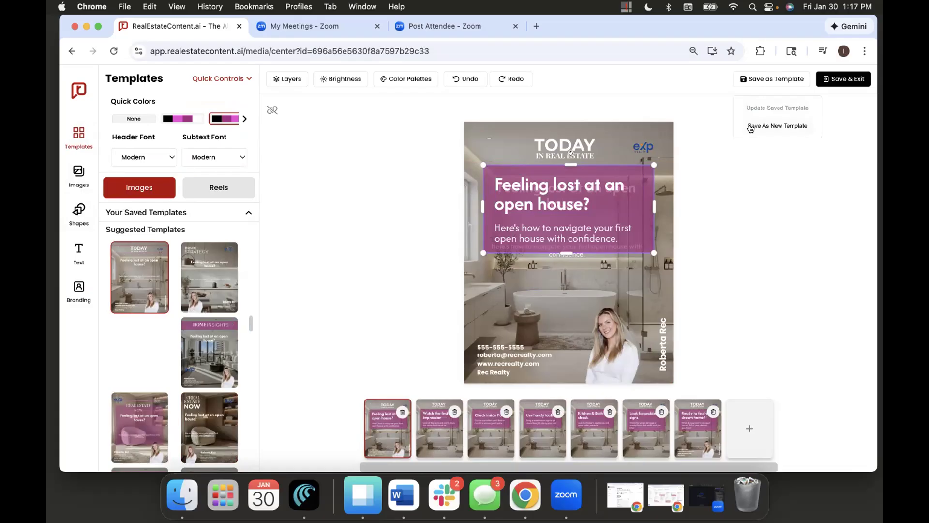
left_click(739, 152)
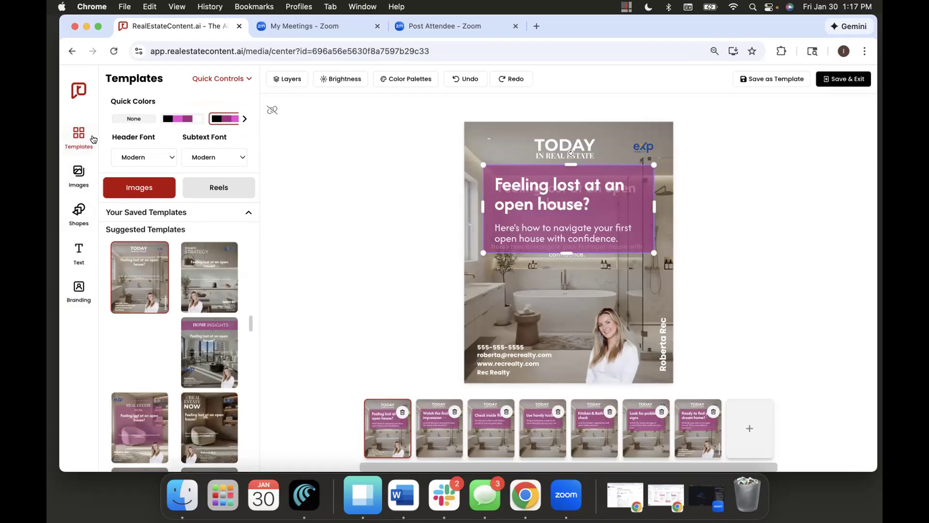
left_click(147, 214)
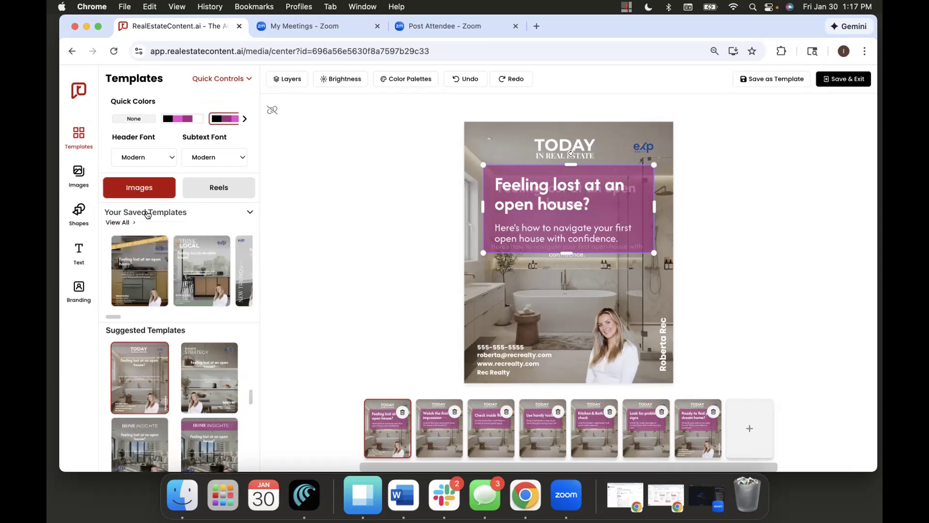
left_click(125, 222)
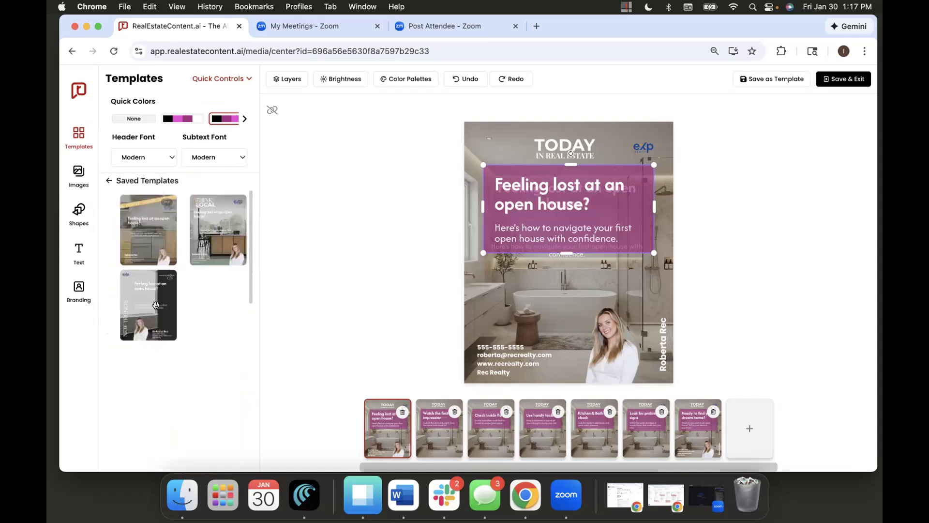
scroll(180, 398, "down", 5)
scroll(180, 398, "down", 10)
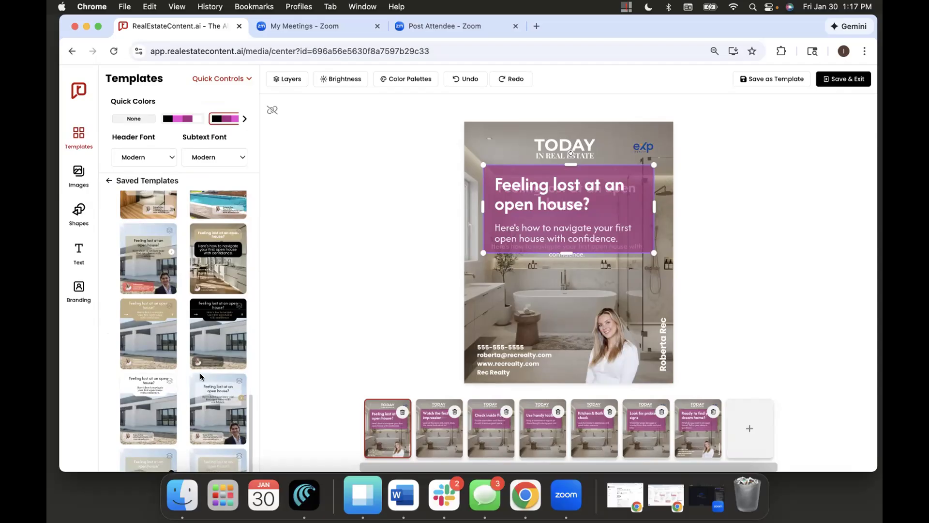
scroll(166, 327, "down", 3)
scroll(166, 327, "down", 1)
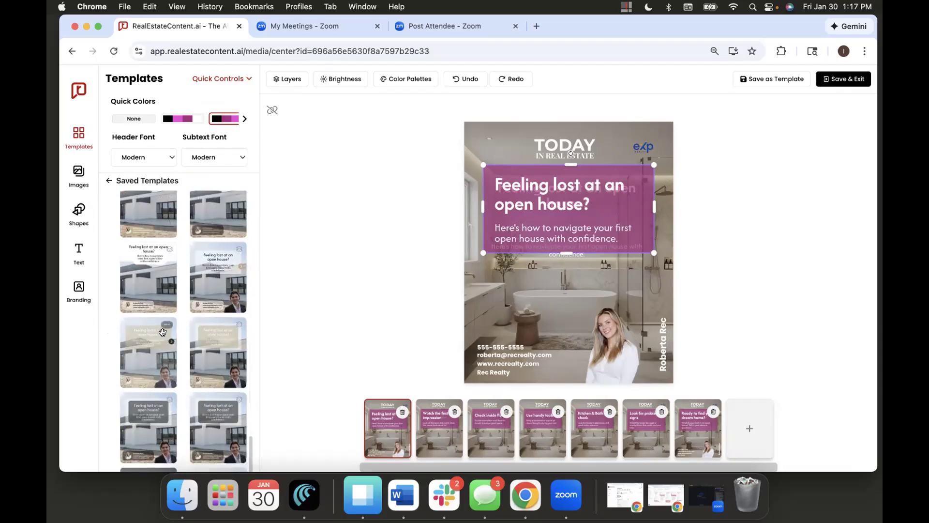
left_click(107, 179)
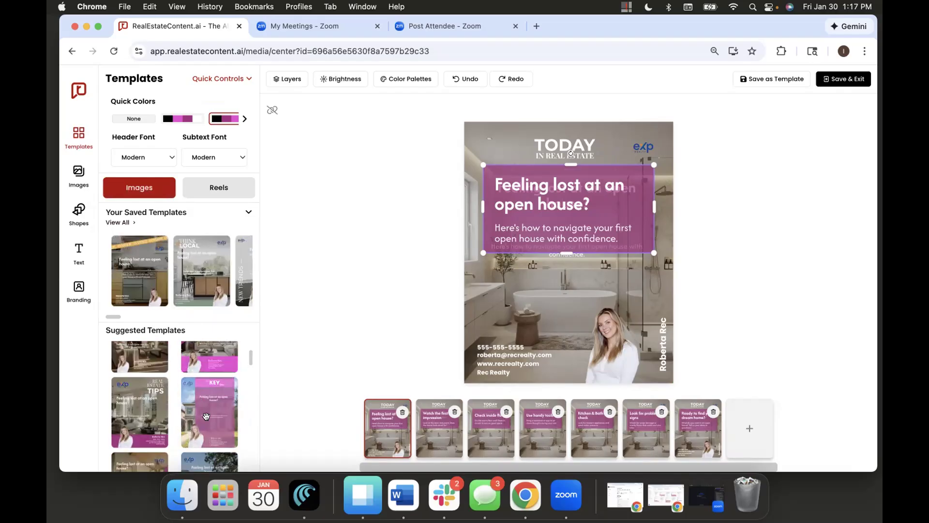
scroll(206, 416, "up", 2)
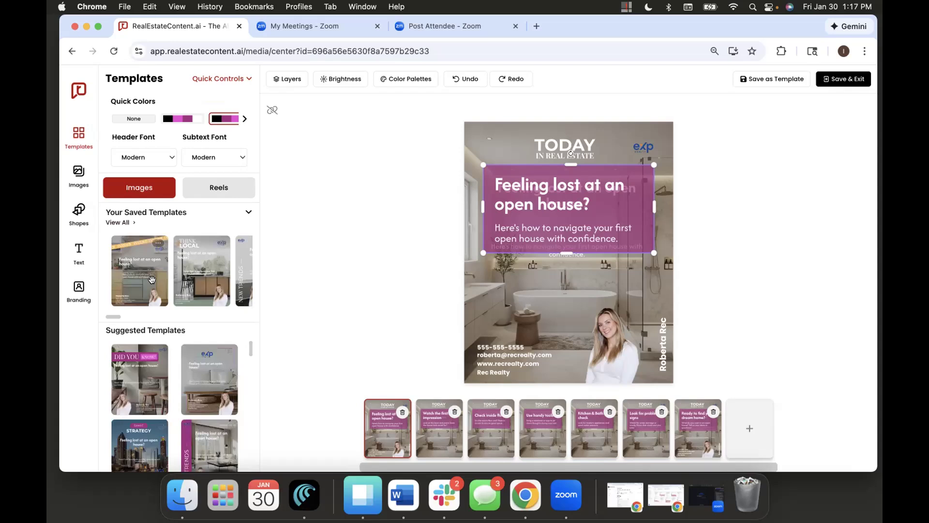
left_click(118, 222)
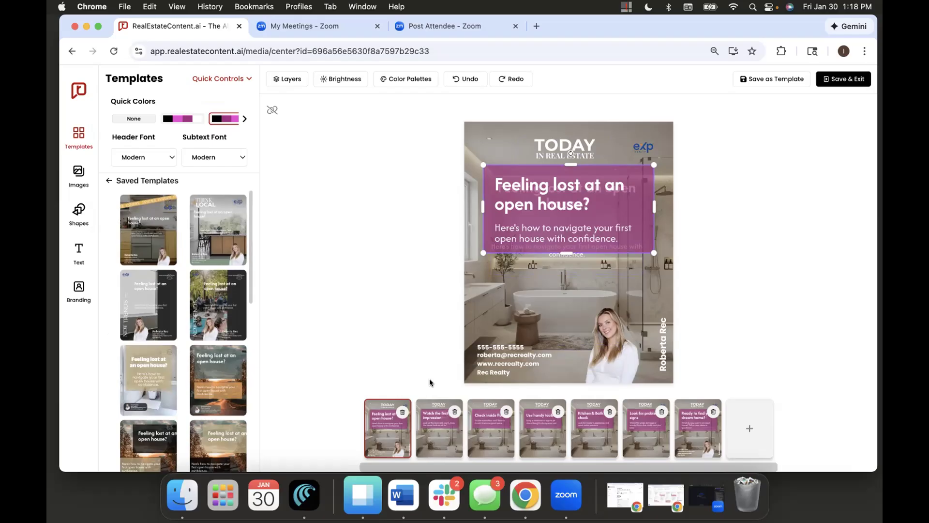
Step: Exit the design editor without saving, preview several of the Instagram post's slides and return to the opening slide
left_click(85, 92)
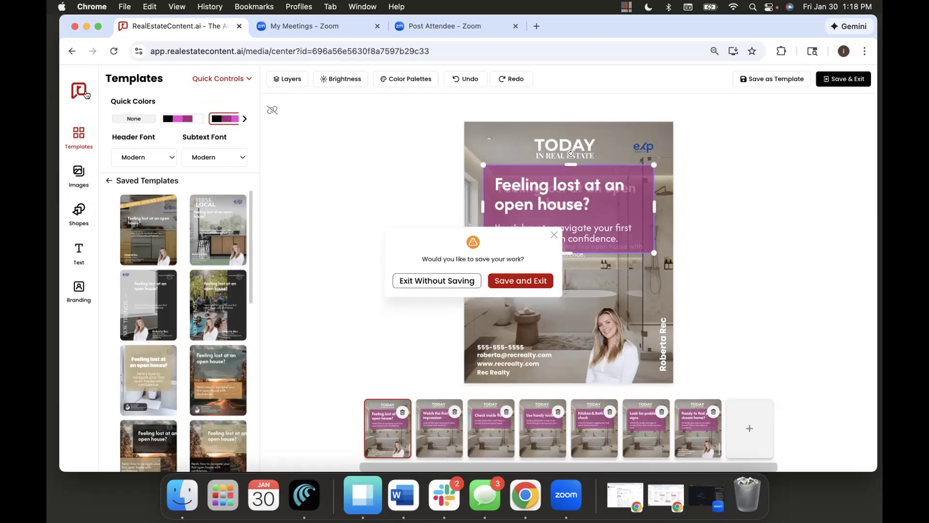
left_click(443, 279)
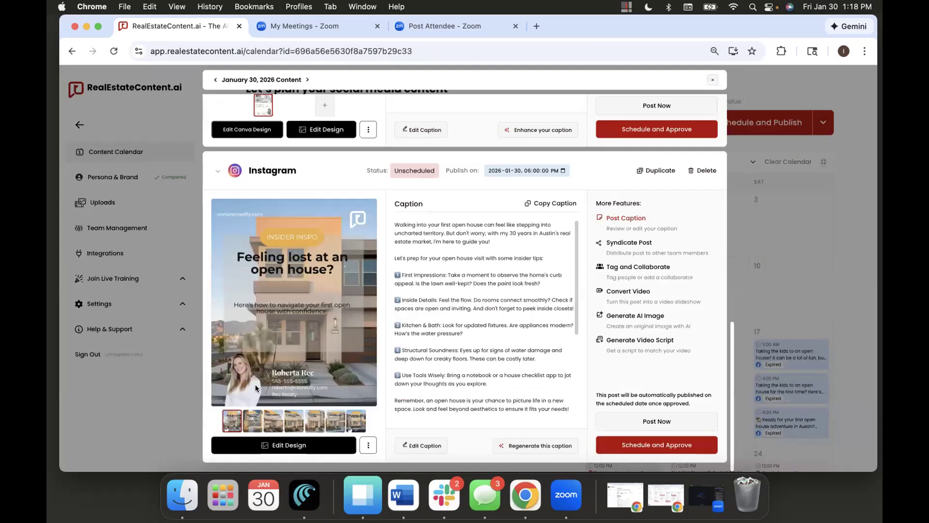
left_click(249, 420)
left_click(274, 420)
left_click(294, 420)
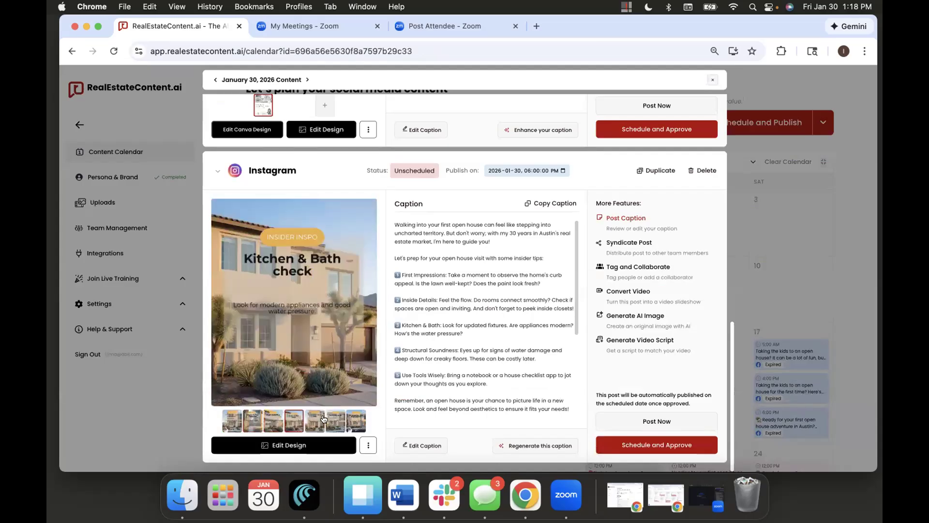
left_click(232, 420)
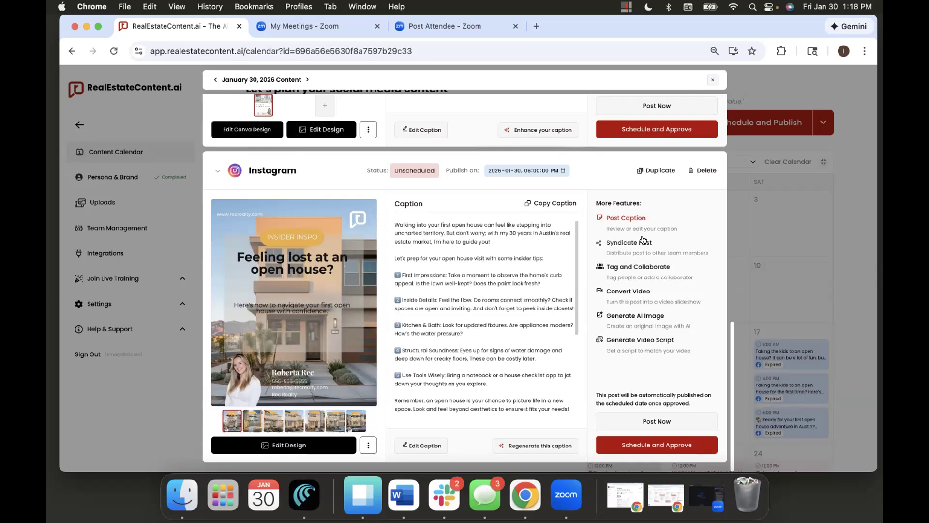
Step: Examine the Instagram post's tagging and collaboration options, plus the slide transitions and sounds for converting it to video
left_click(604, 276)
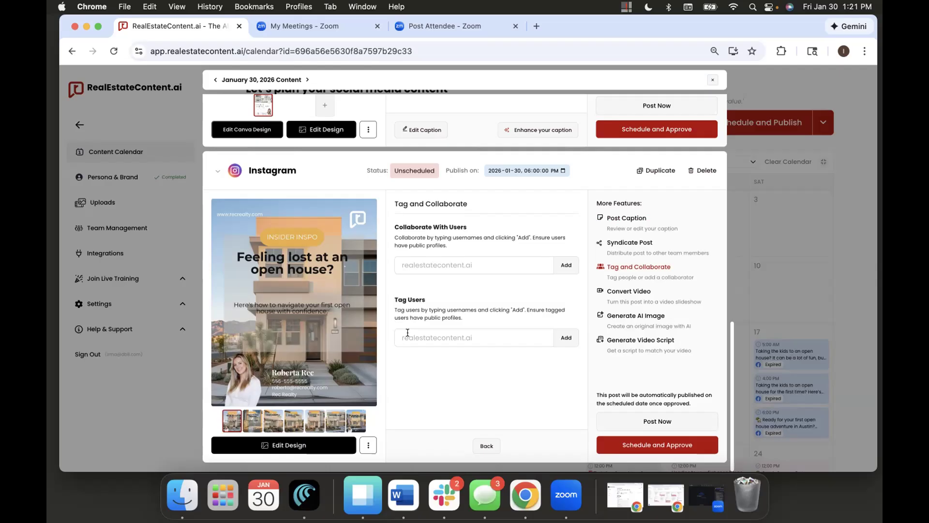
left_click(635, 297)
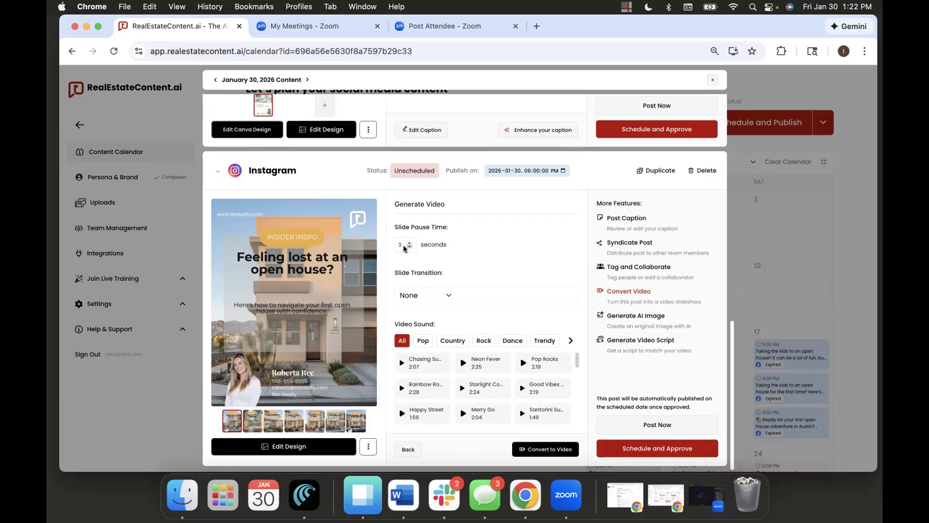
left_click(419, 294)
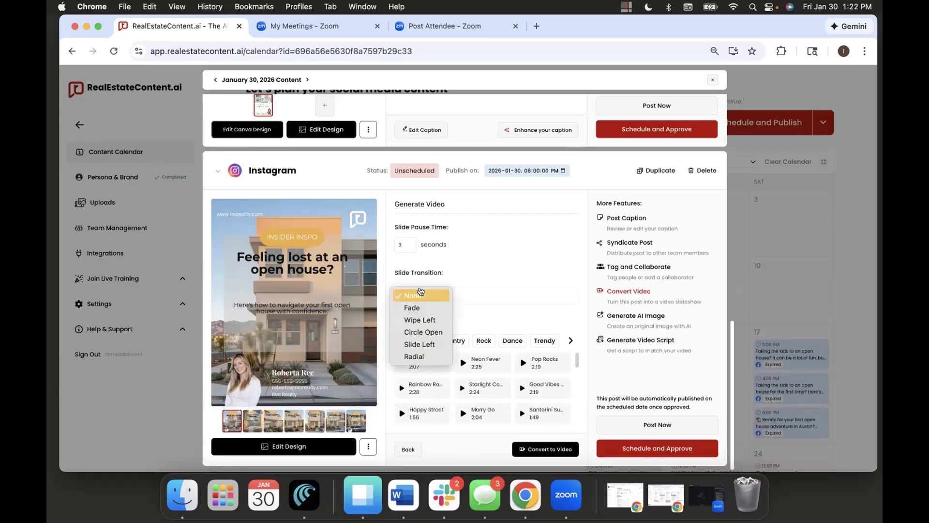
left_click(514, 233)
scroll(453, 389, "down", 5)
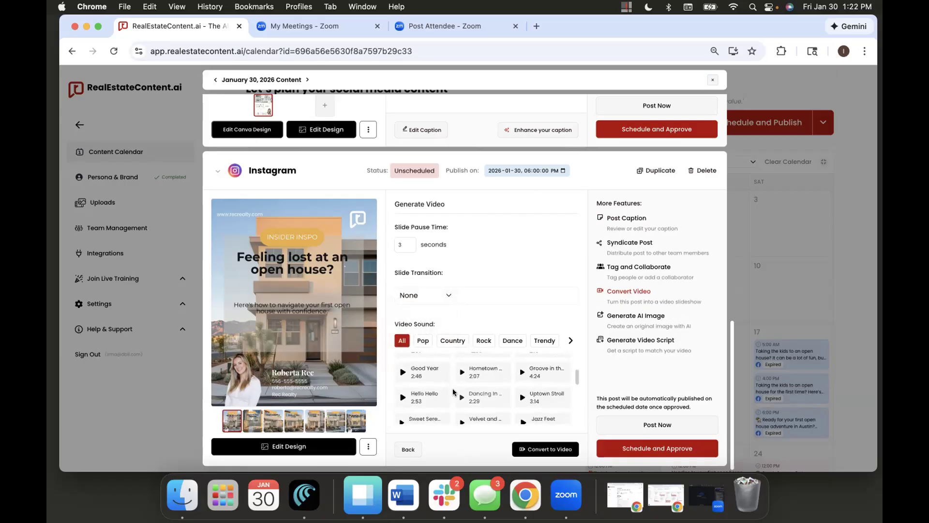
scroll(454, 391, "down", 3)
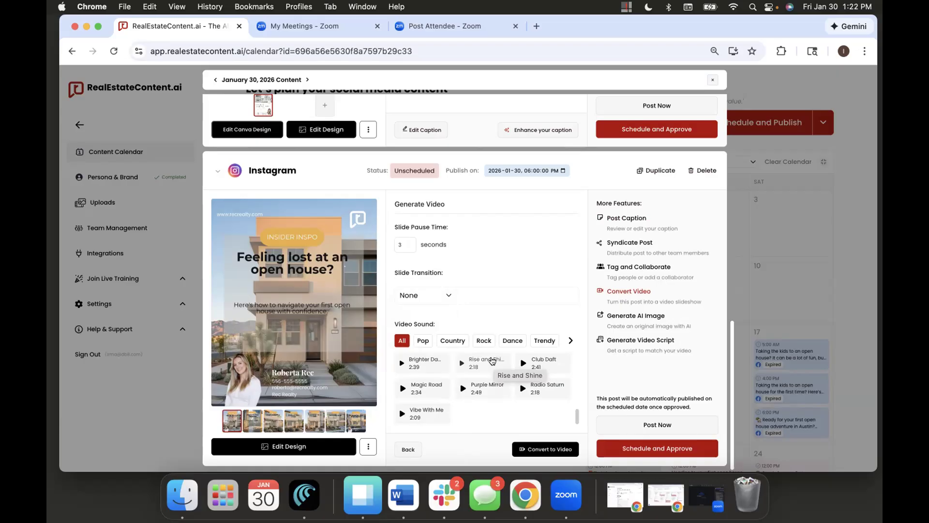
Step: Close the January 30 content and view the last two weeks of January in the content calendar
left_click(786, 192)
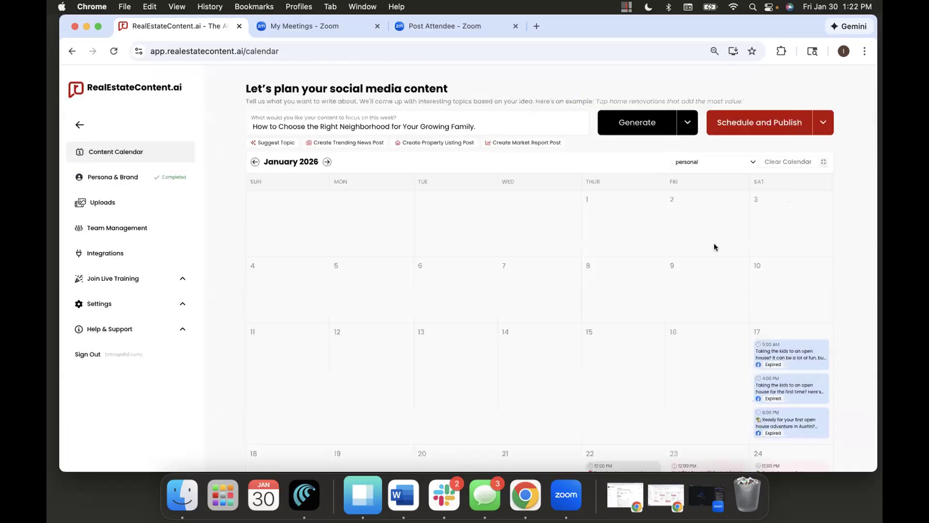
scroll(568, 288, "down", 5)
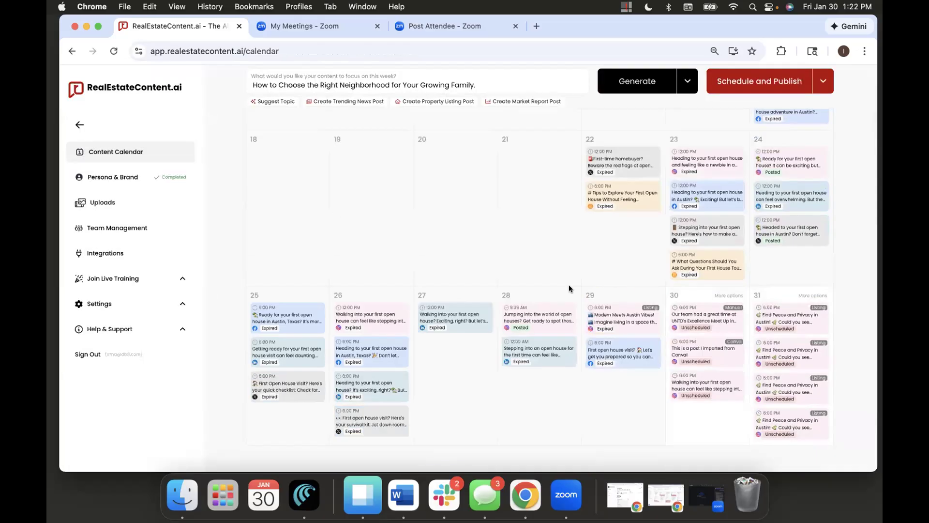
Step: Preview the muted slideshow video of the January 27 LinkedIn post and close its content
left_click(467, 315)
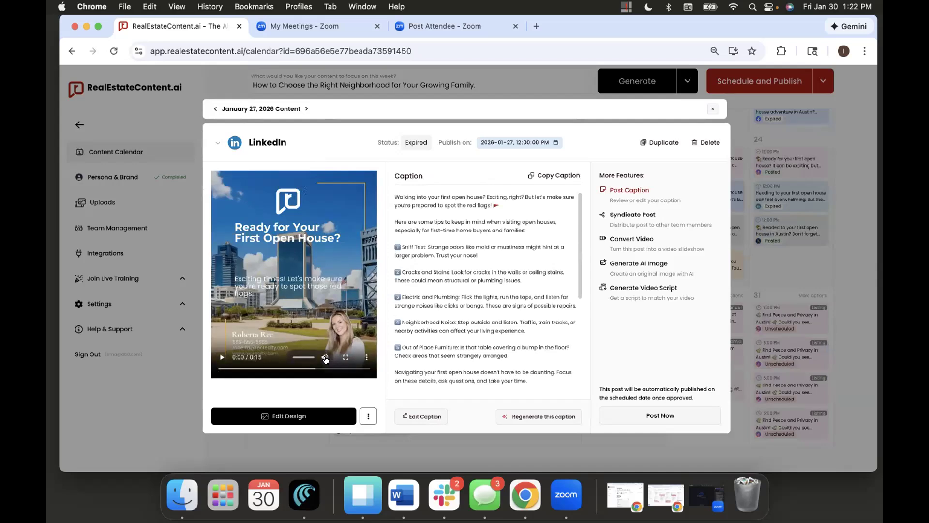
left_click(326, 358)
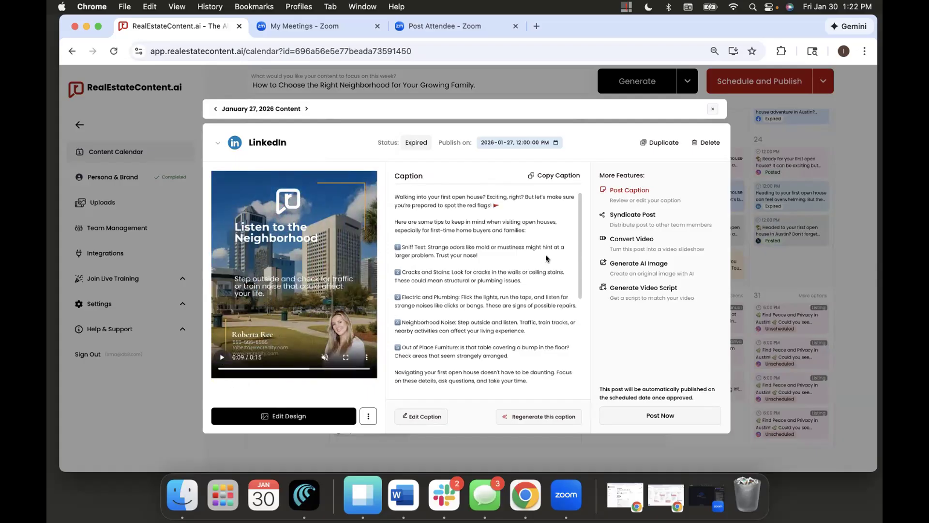
left_click(711, 109)
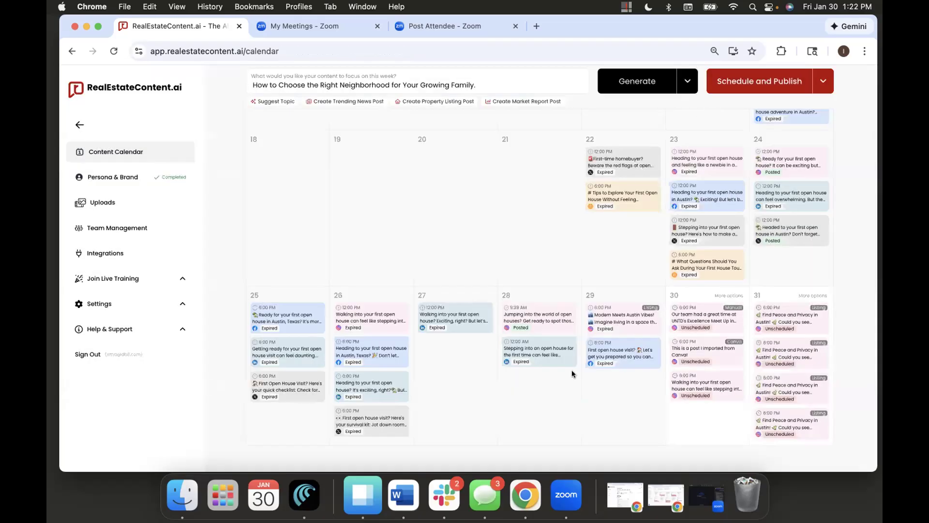
Step: Examine the default image description offered for generating an AI image for the January 30 open house Instagram post
left_click(705, 386)
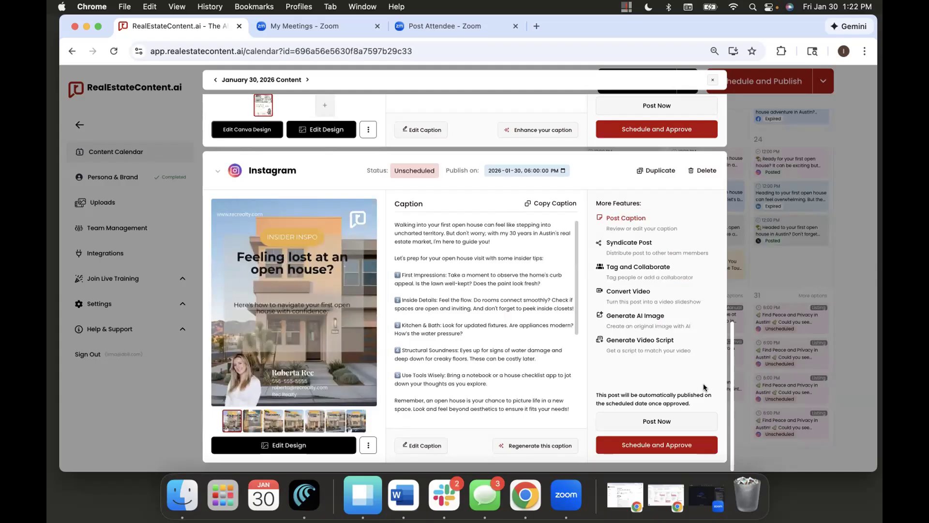
left_click(626, 317)
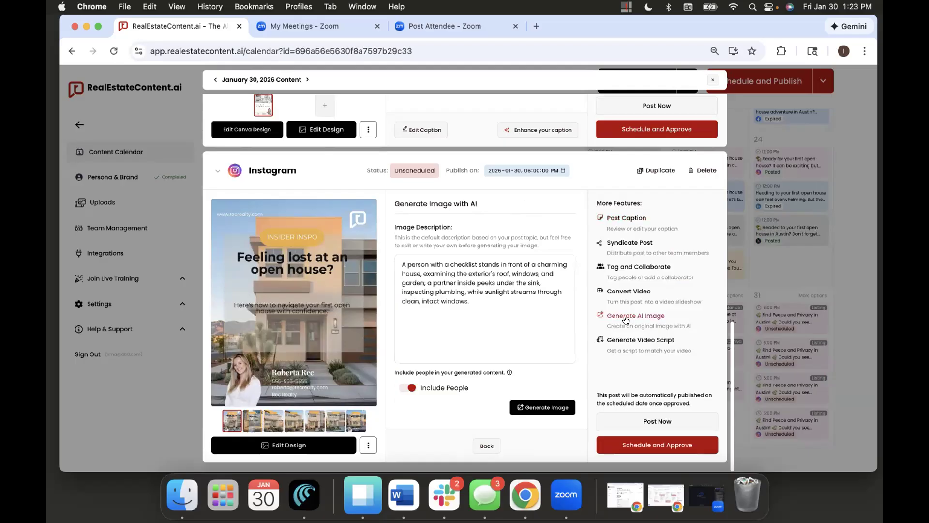
left_click_drag(469, 301, 377, 262)
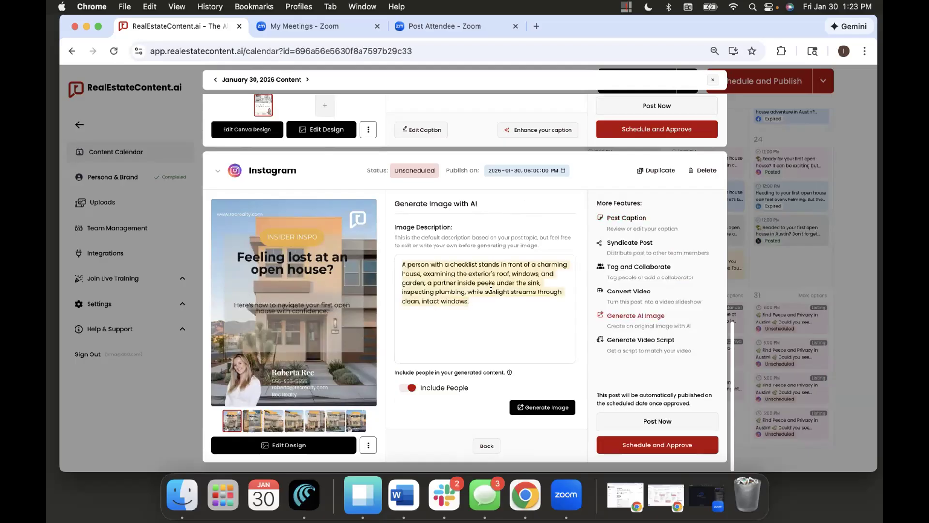
left_click(510, 297)
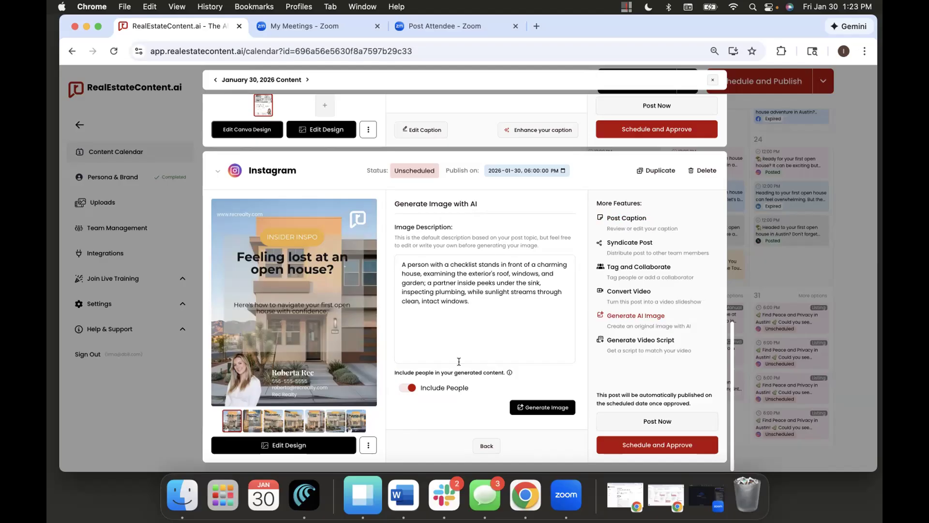
triple_click(407, 282)
left_click(498, 304)
left_click_drag(499, 304, 326, 228)
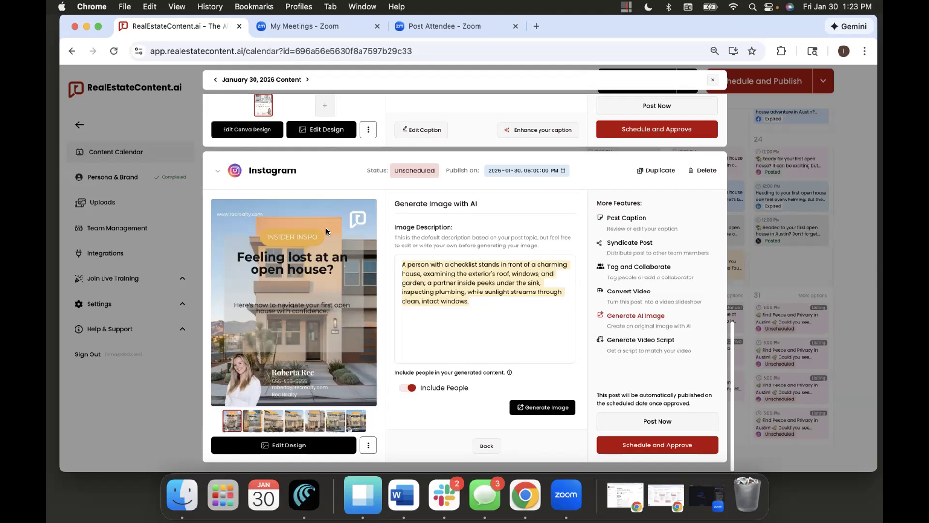
left_click(416, 292)
left_click_drag(482, 302, 416, 252)
left_click(423, 301)
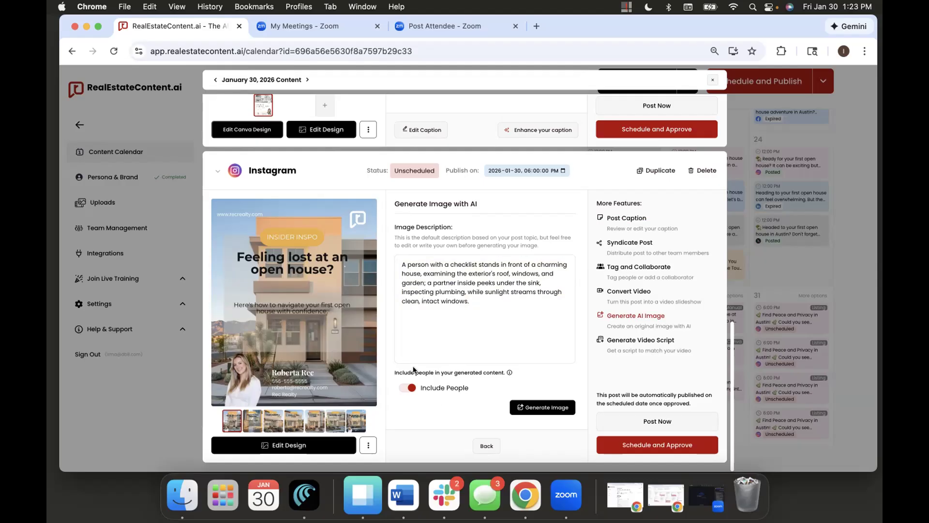
Step: Try the Include People option for the AI image and close the January 30 content
left_click(407, 390)
left_click(408, 391)
left_click(132, 407)
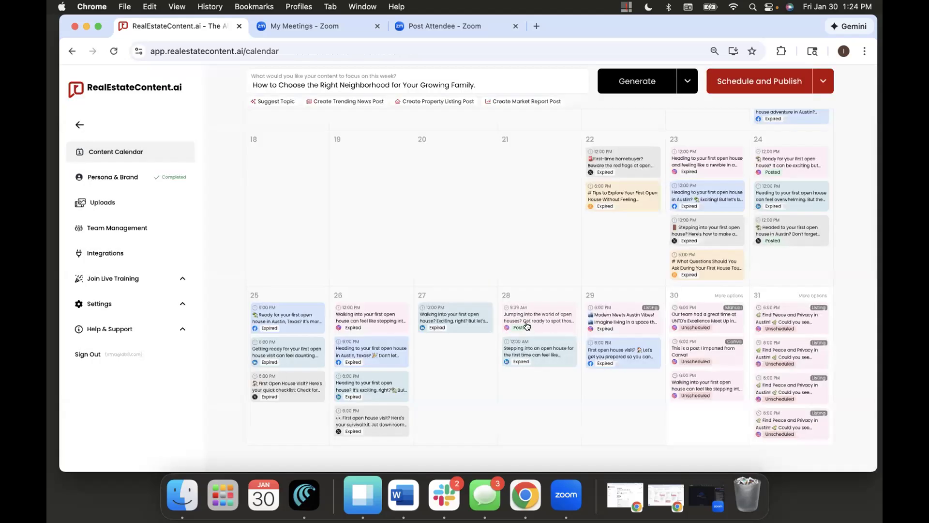
Step: Open the January 28 content, preview the LinkedIn carousel's slides one by one and return to the opening slide
left_click(525, 321)
scroll(376, 344, "down", 5)
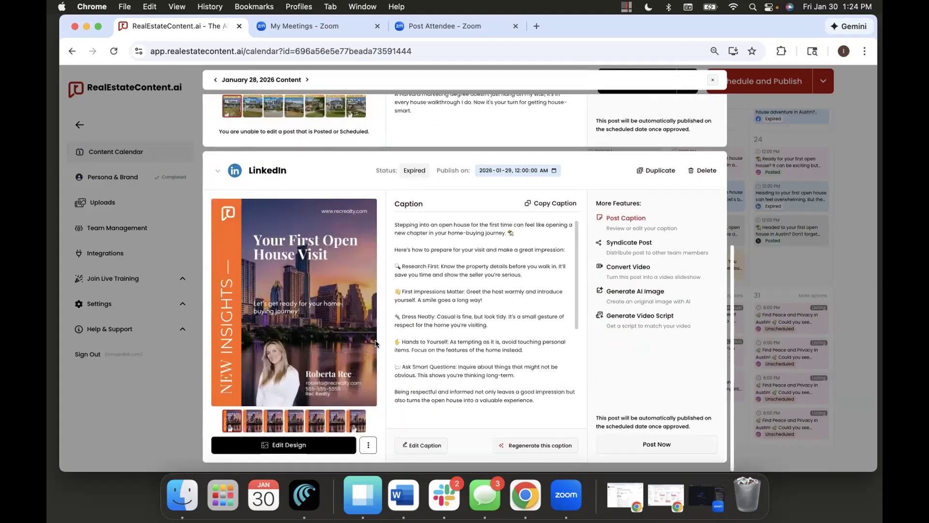
left_click(256, 422)
left_click(279, 421)
left_click(294, 422)
left_click(319, 423)
left_click(335, 422)
left_click(356, 422)
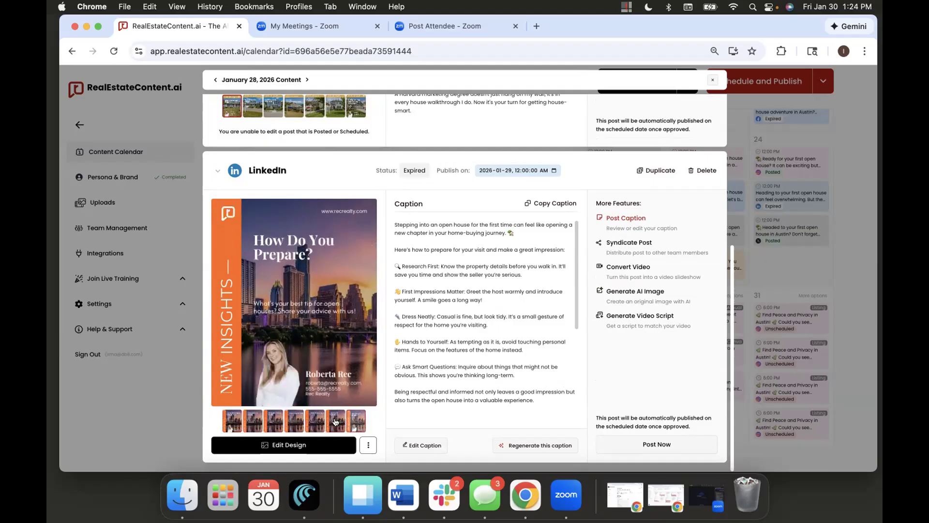
left_click(230, 423)
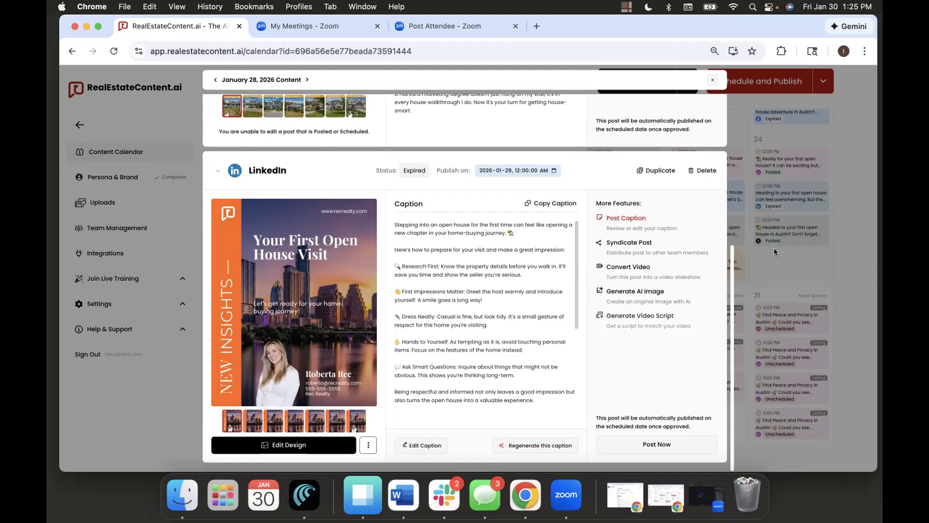
Step: Switch to the January 30 open house Instagram post and read through its full caption
left_click(744, 254)
left_click(697, 385)
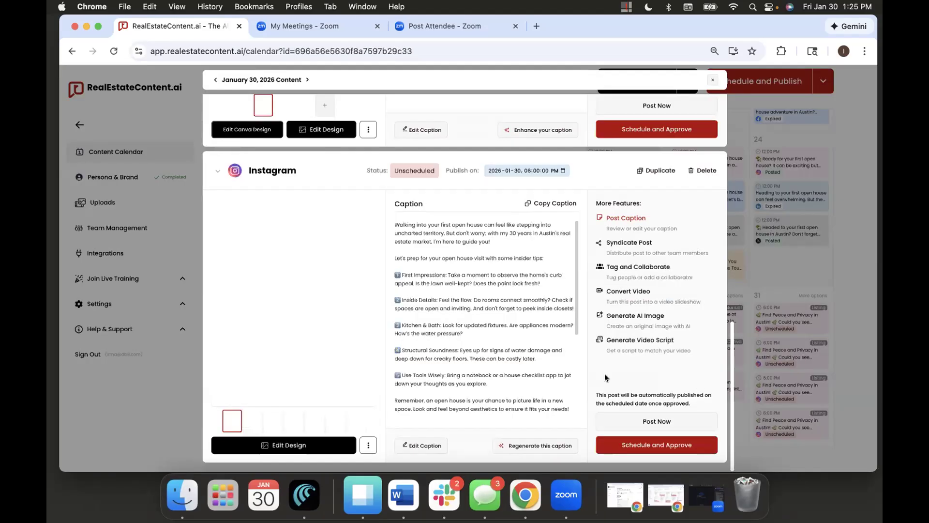
right_click(635, 342)
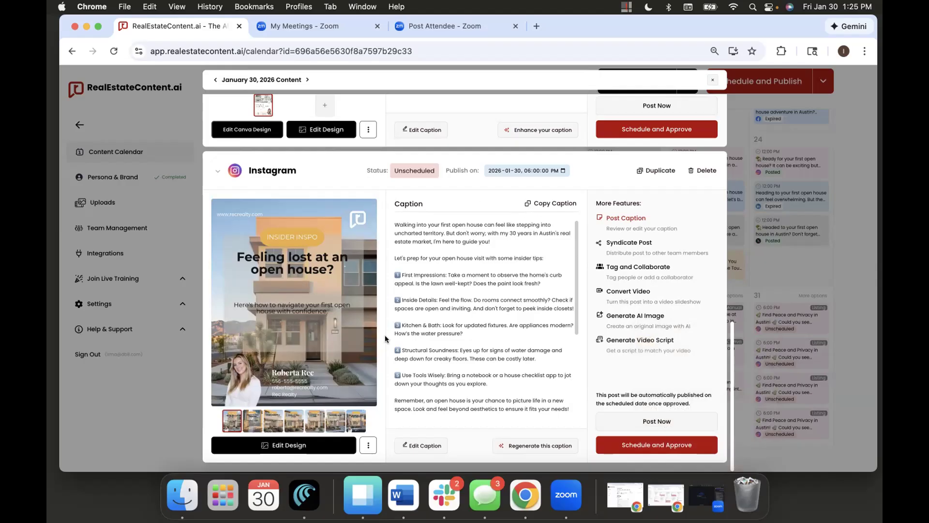
scroll(523, 266, "down", 5)
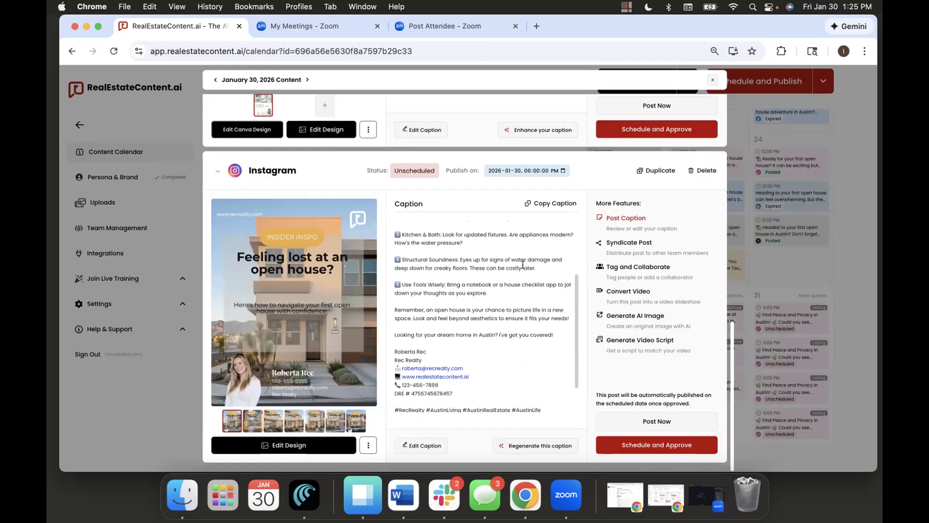
scroll(523, 264, "up", 5)
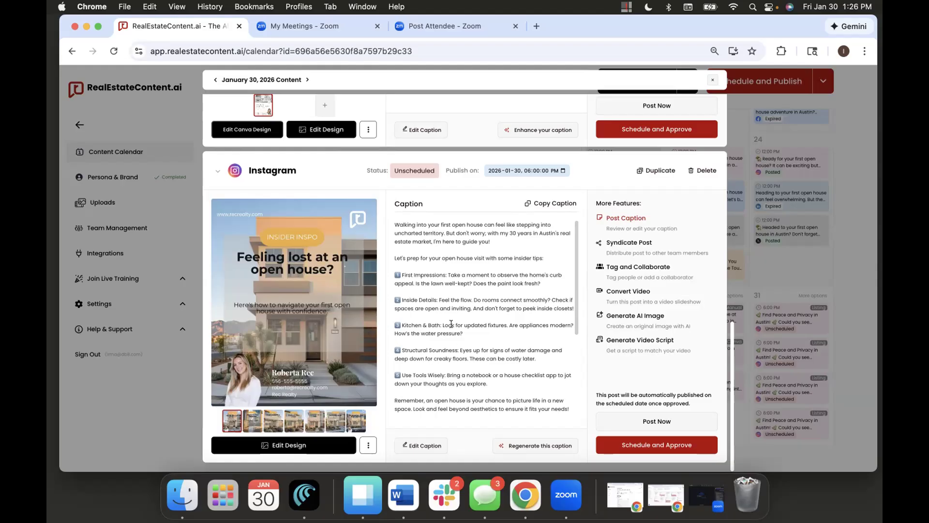
Step: Examine the Instagram post's media upload and download options and close the January 30 content
left_click(368, 445)
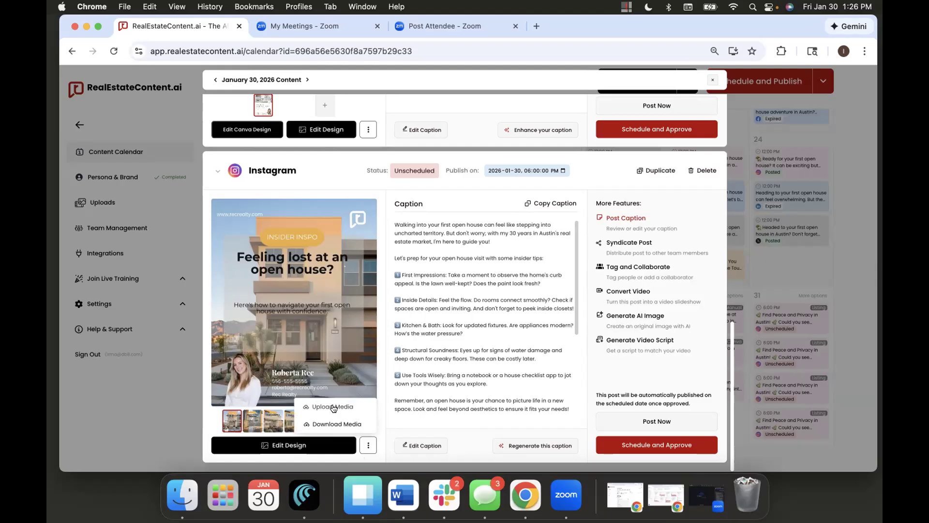
left_click(383, 337)
scroll(500, 311, "down", 2)
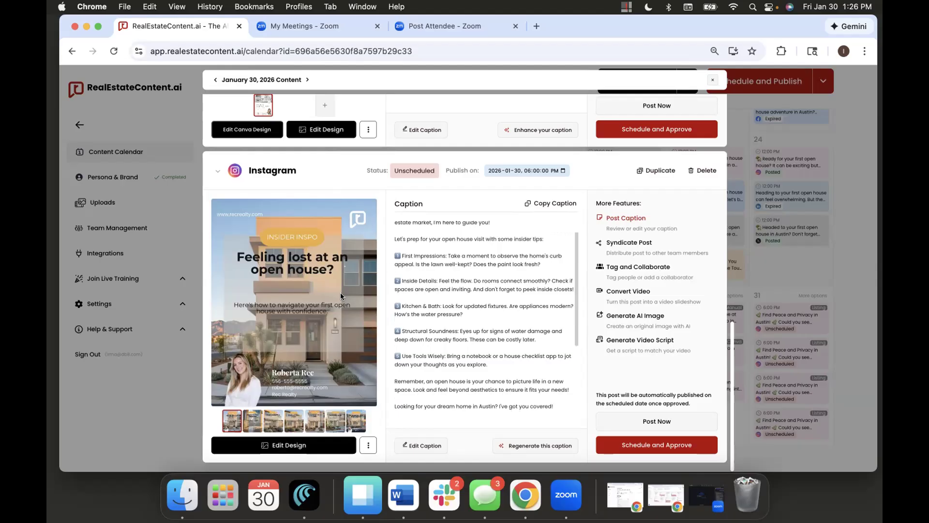
left_click(369, 445)
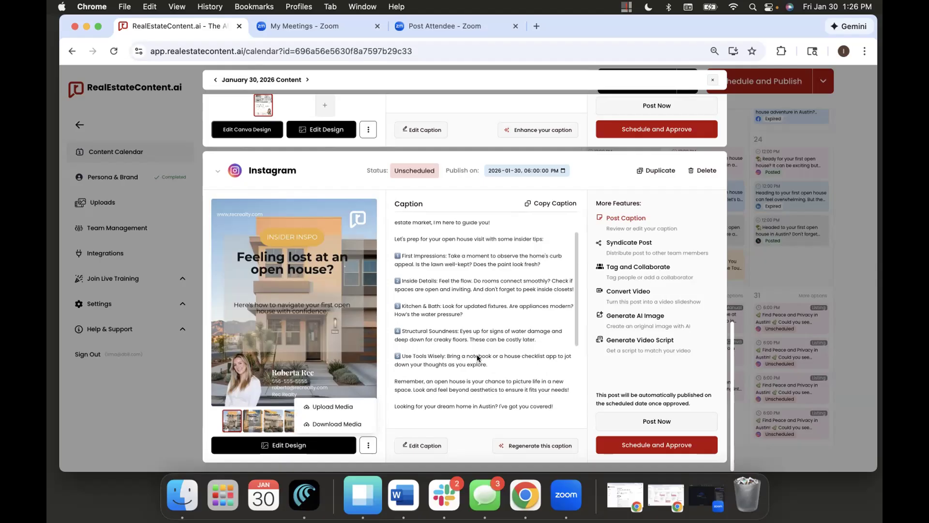
left_click(872, 336)
left_click(861, 338)
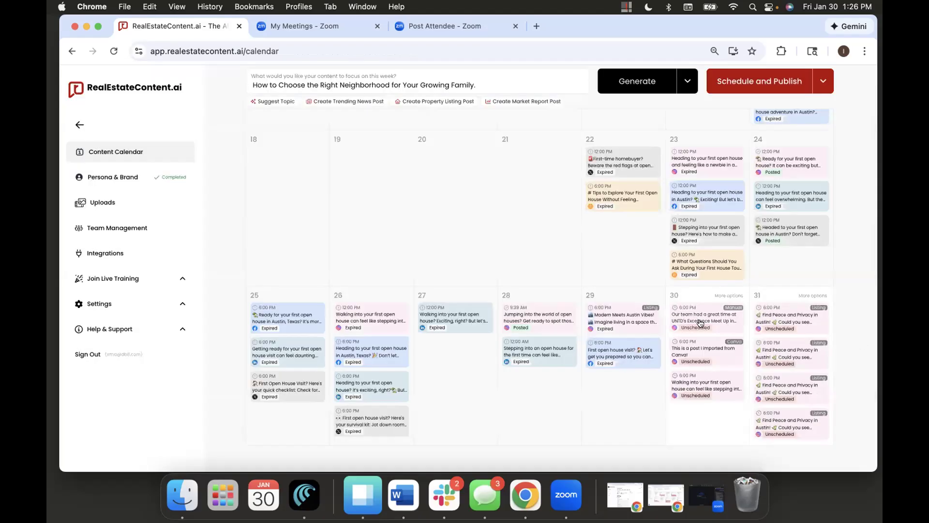
Step: View the January 28 LinkedIn post once more and return to the content calendar
left_click(527, 354)
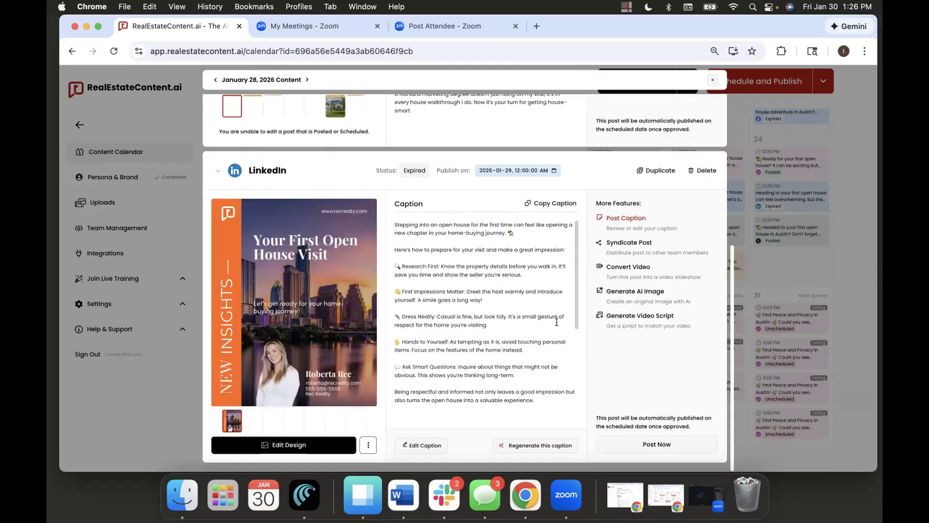
scroll(552, 231, "up", 2)
left_click(764, 266)
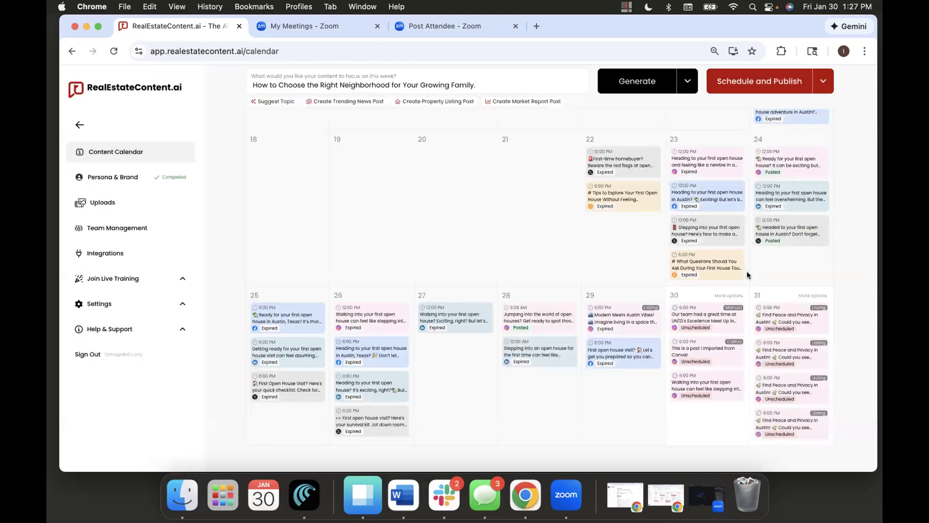
Step: Examine the January 29 Facebook post's media options, and review the January 30 Instagram post's scheduling options
left_click(615, 318)
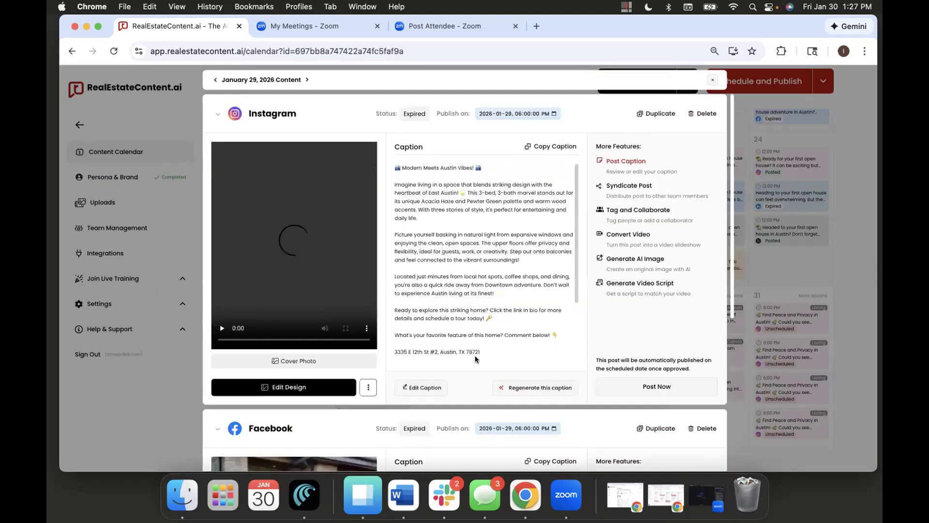
scroll(477, 360, "down", 3)
scroll(500, 153, "down", 5)
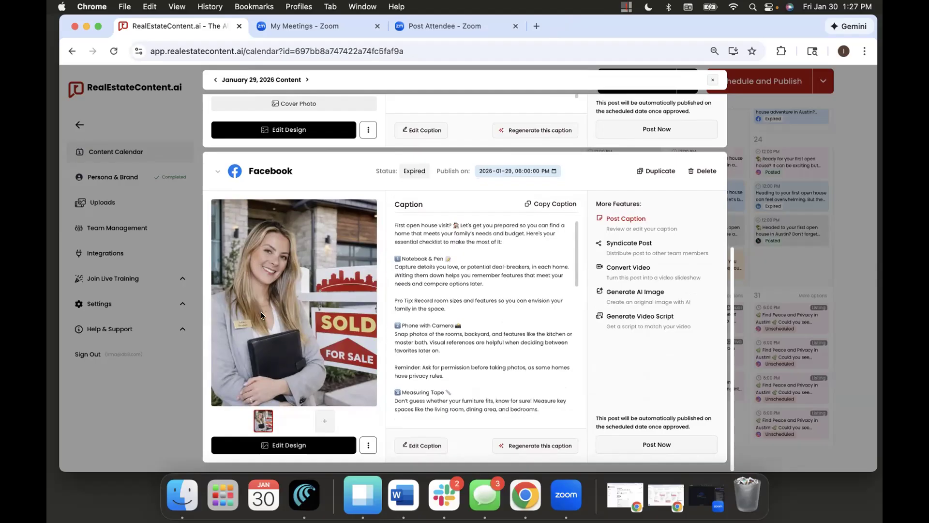
left_click(369, 446)
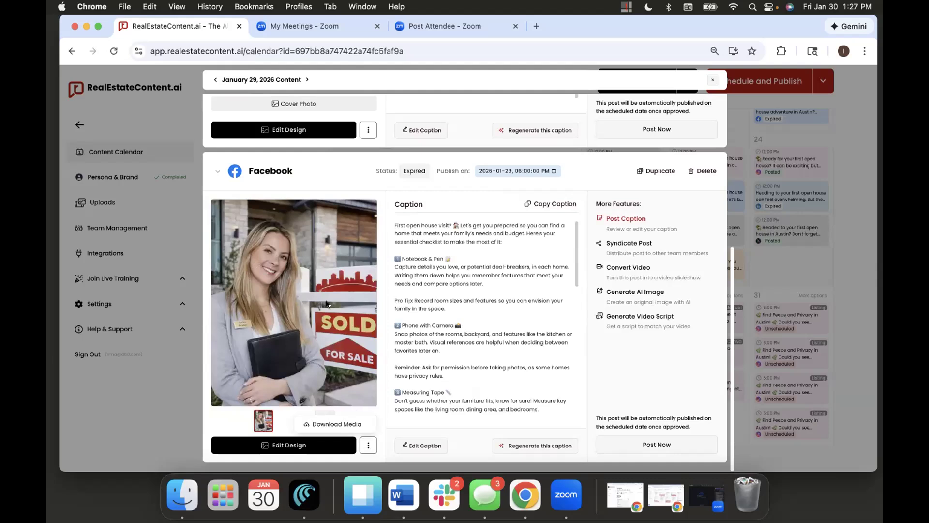
left_click(377, 275)
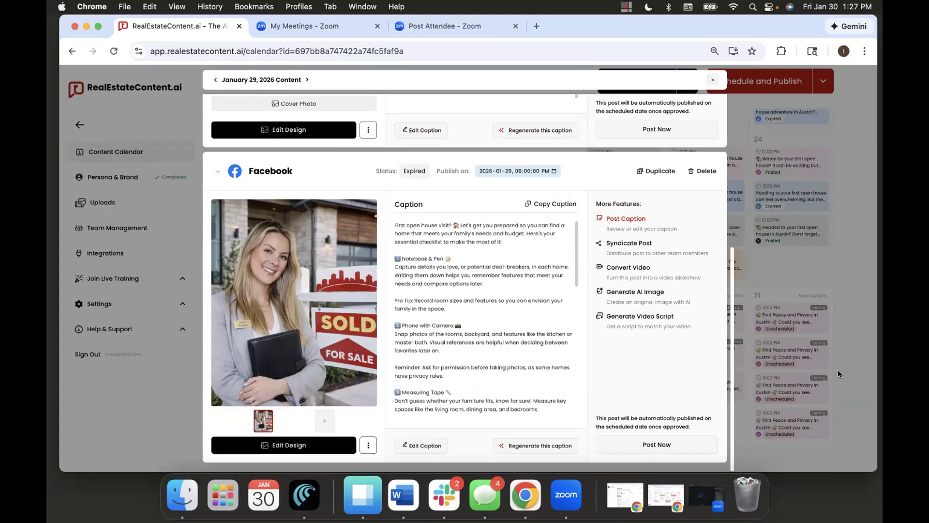
left_click(849, 359)
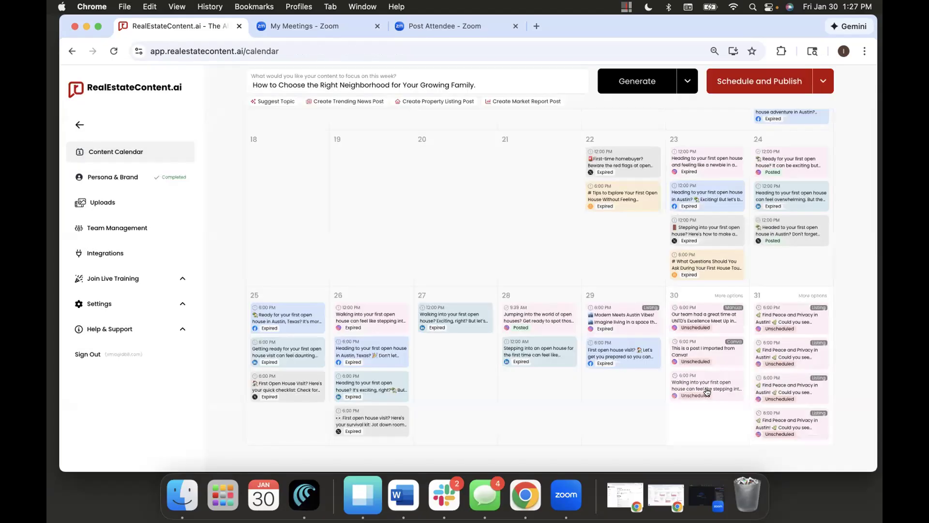
left_click(708, 391)
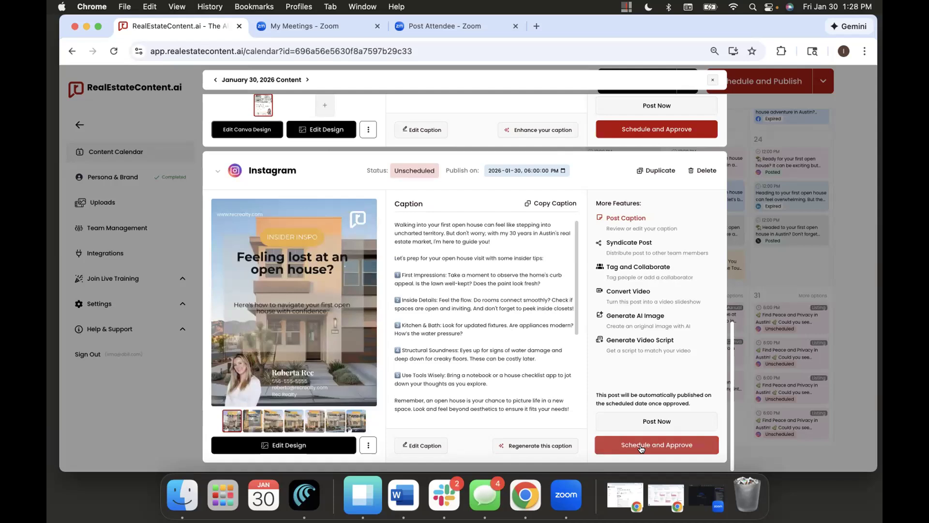
left_click(850, 379)
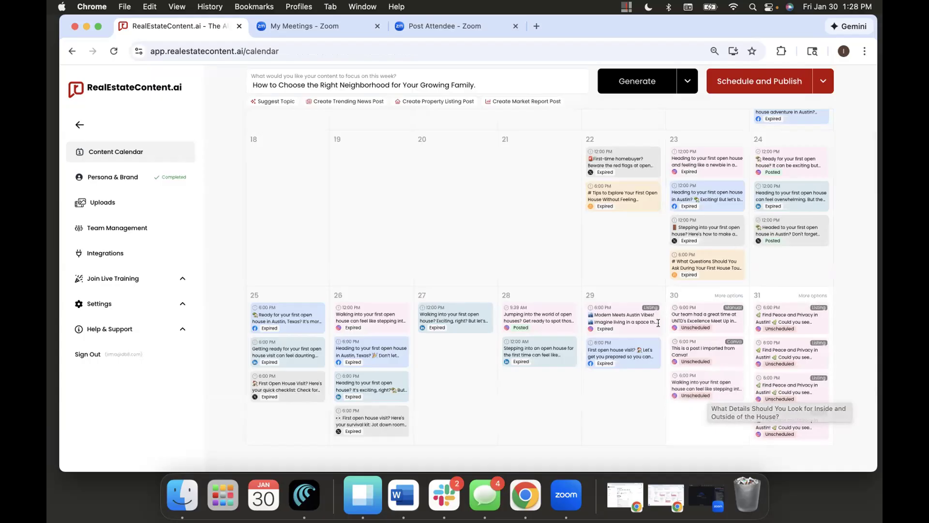
Step: Add an own-content post to January 30 and set it to publish to Instagram, Facebook and LinkedIn
left_click(719, 294)
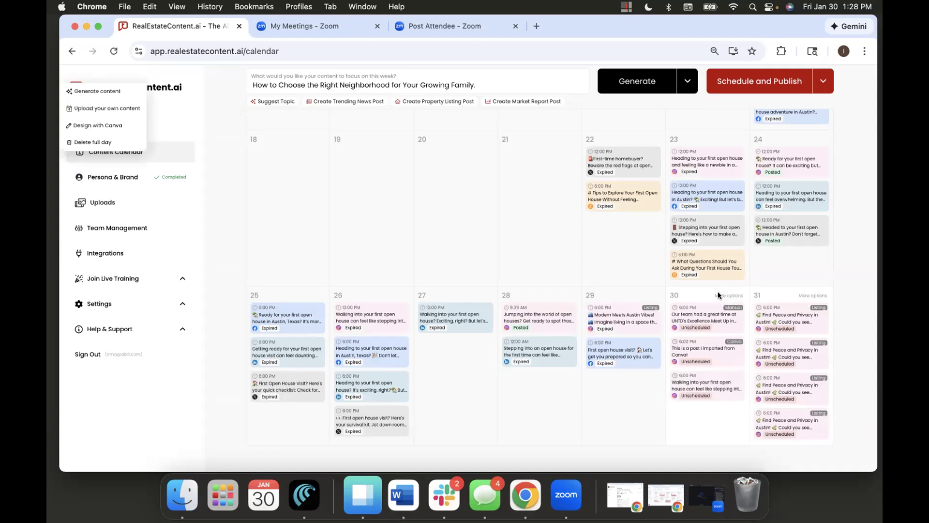
left_click(122, 108)
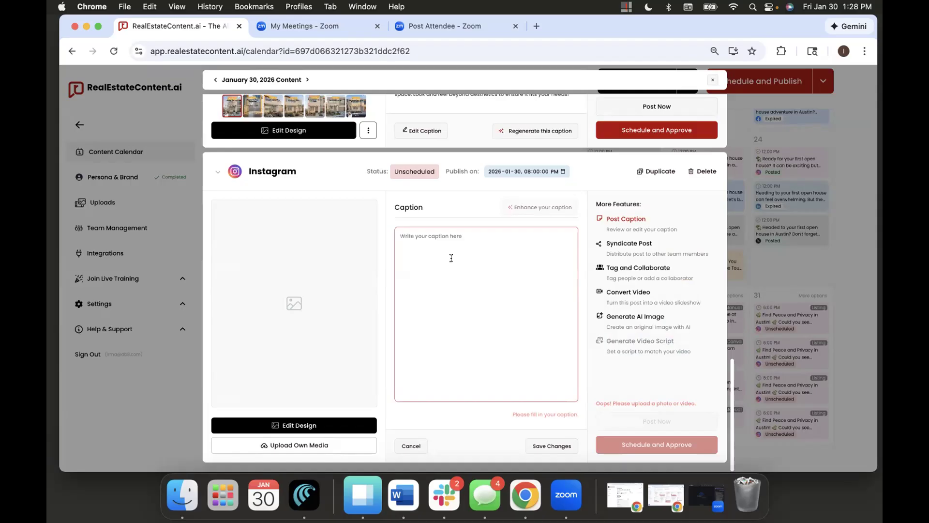
left_click(271, 172)
left_click(246, 235)
left_click(245, 252)
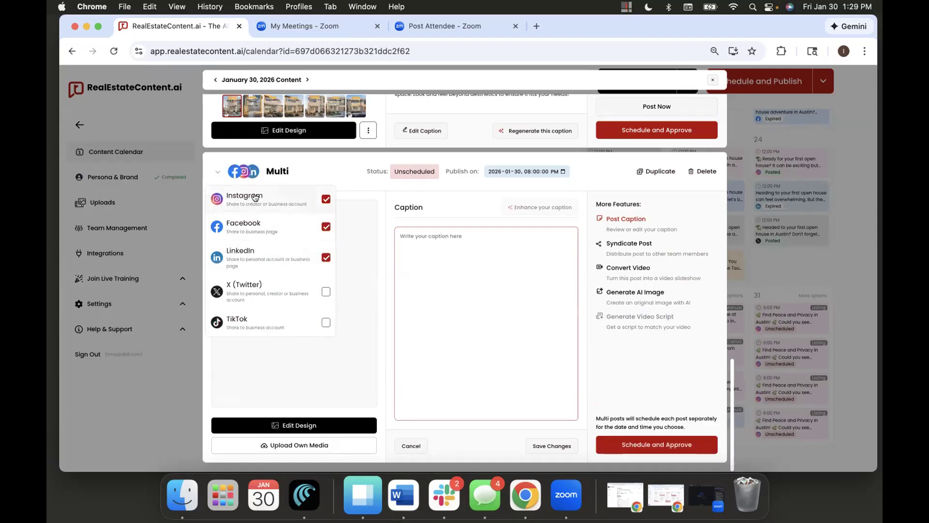
left_click(252, 167)
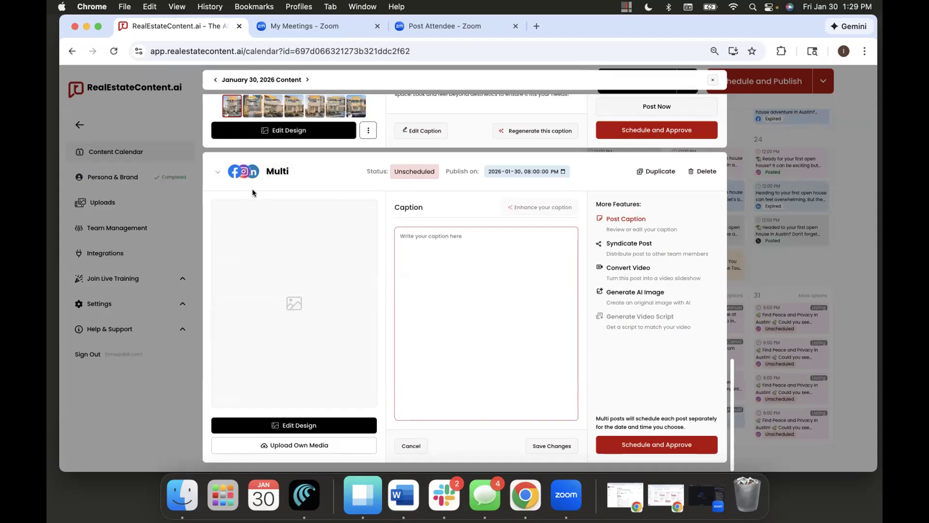
Step: Write and save the caption "Had a fantastic weekend at the Austin Real Estate Conference, met tons of new agents and learned a lot."
left_click(440, 249)
type("Had a ")
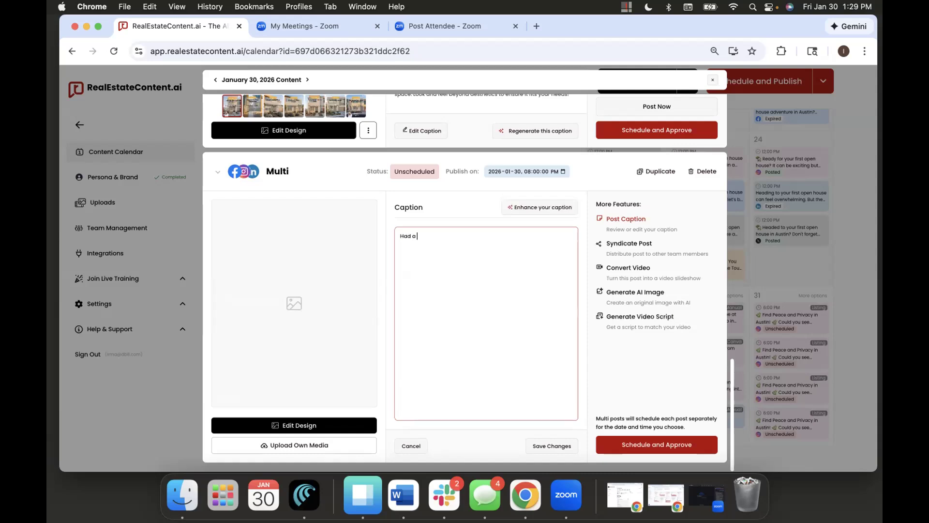
type("fantastic weekend at the Austin Real Estate")
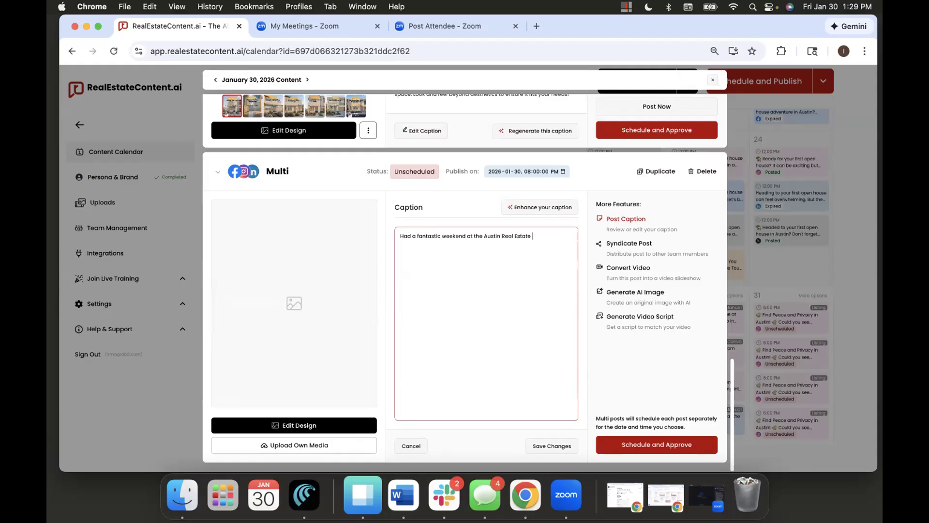
type(" Conference, met tons of n")
key("BackSpace")
type("ew agents nd")
key("BackSpace")
key("BackSpace")
type("and Iearned a lot.")
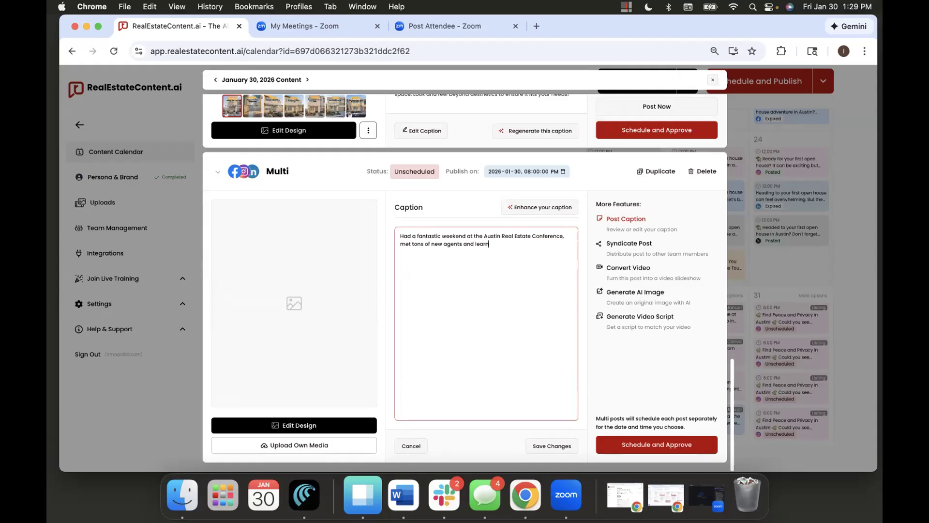
left_click(538, 446)
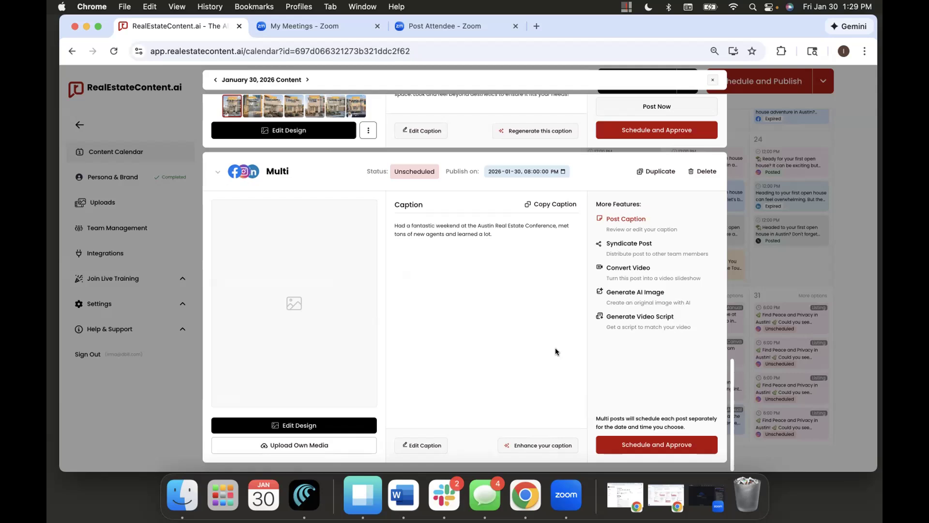
Step: Change "agents" to "agentsss" in the multi-platform post's caption, save it, and have AI enhance and expand the caption
left_click(411, 446)
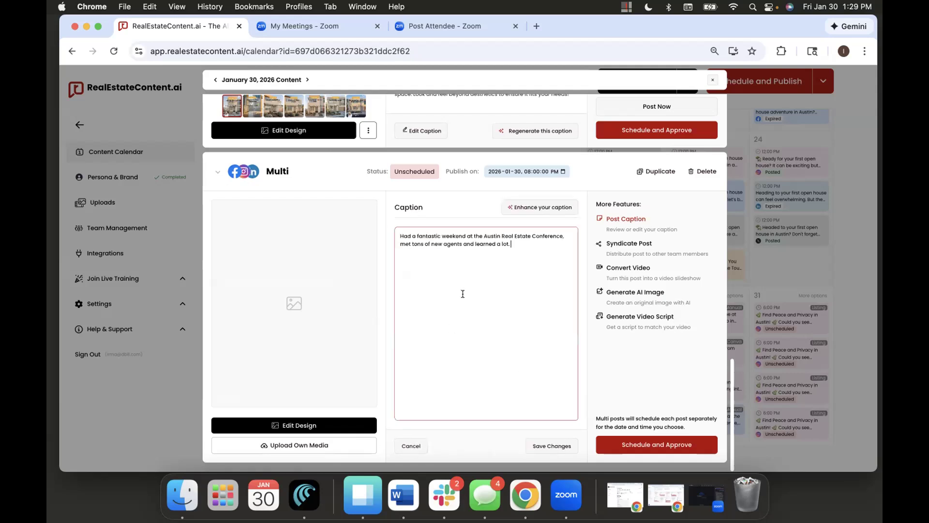
left_click(462, 243)
type("ss")
left_click(539, 445)
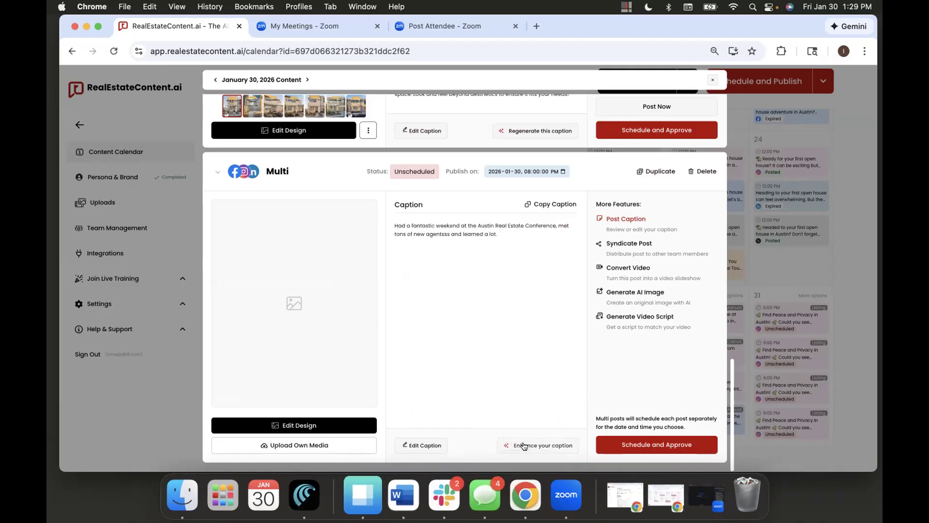
left_click(525, 445)
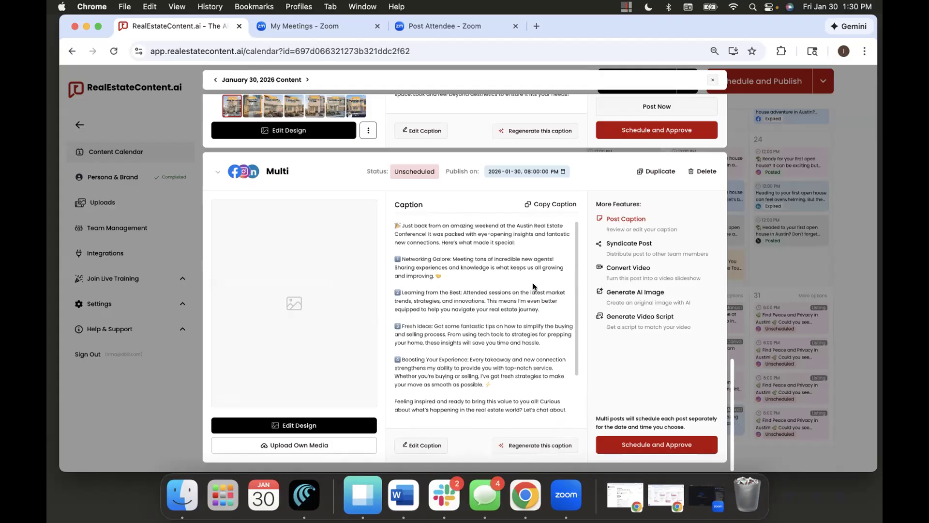
scroll(533, 283, "down", 2)
scroll(531, 302, "up", 2)
Step: Regenerate the enhanced caption with the AI instruction "make this 5 sentences or less"
left_click(515, 445)
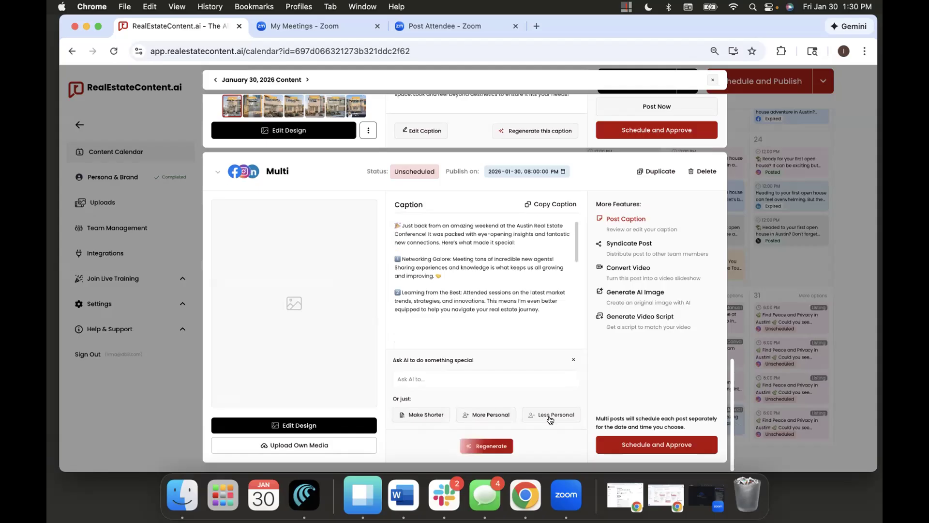
left_click(460, 372)
type("make this5 sentences or less")
left_click(488, 446)
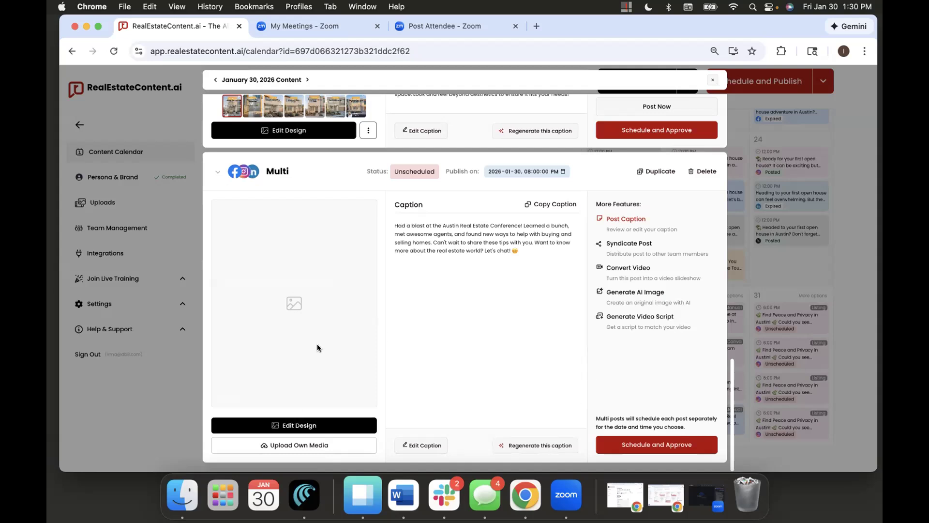
Step: Upload REC - Realtor Photo.png as the multi-platform post's media, and open and cancel the file picker for adding more
left_click(262, 446)
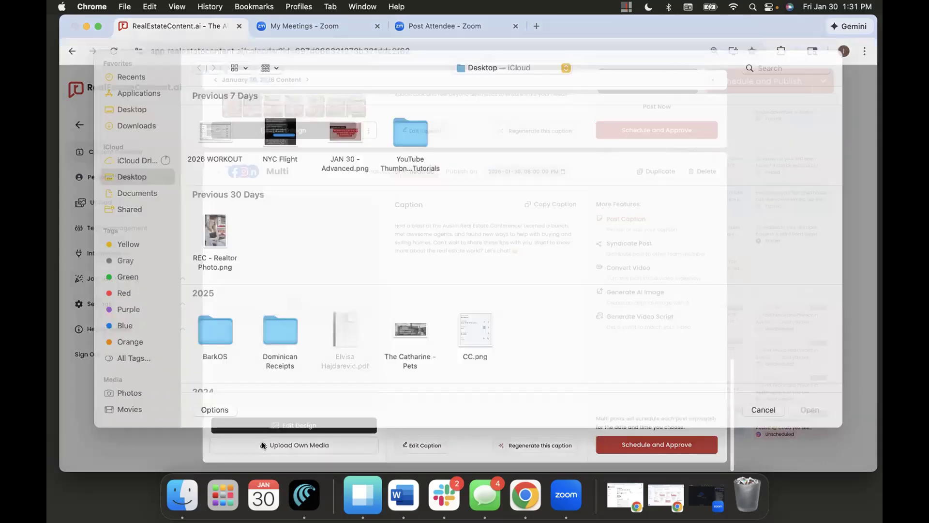
scroll(254, 258, "down", 5)
scroll(254, 259, "up", 5)
double_click(239, 259)
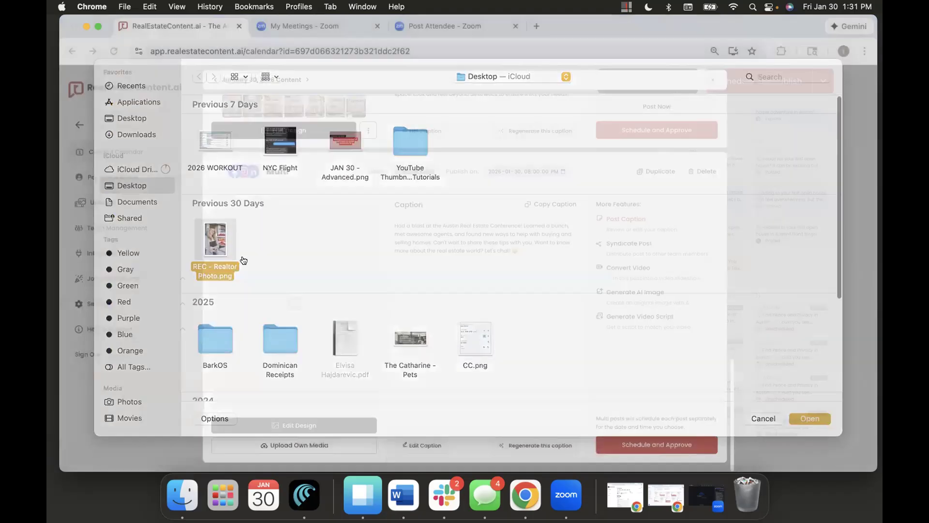
left_click(362, 208)
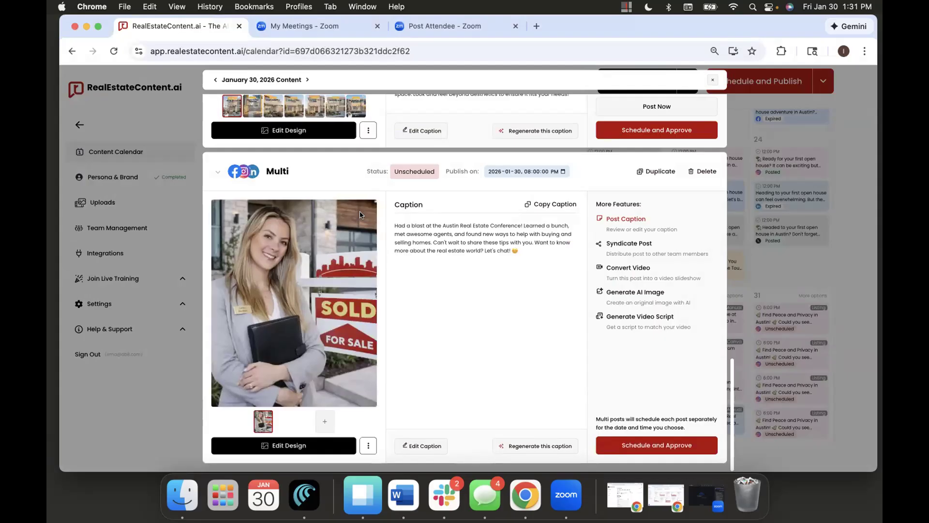
left_click(324, 422)
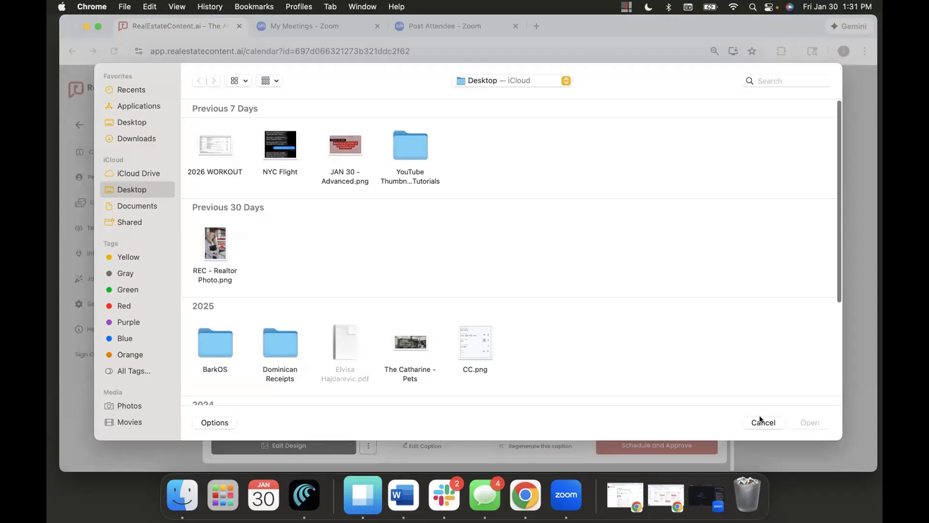
left_click(763, 423)
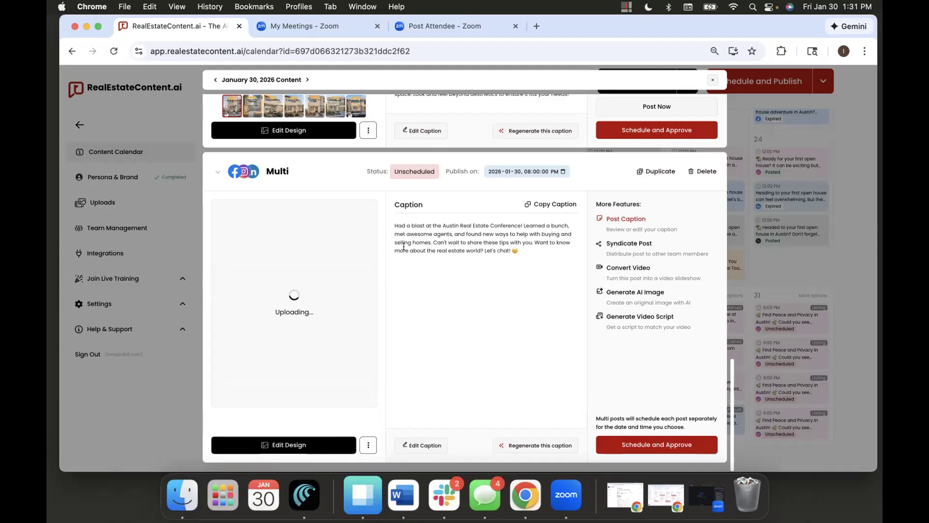
Step: Place the stock photo of a building under a cloudy blue sky over the design's title area, and leave the editor without saving
left_click(278, 441)
left_click(490, 312)
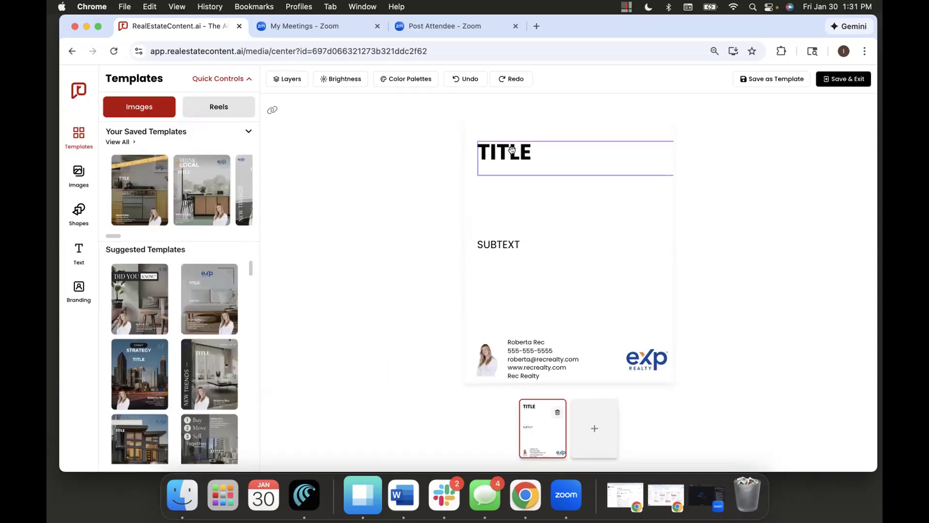
left_click(78, 175)
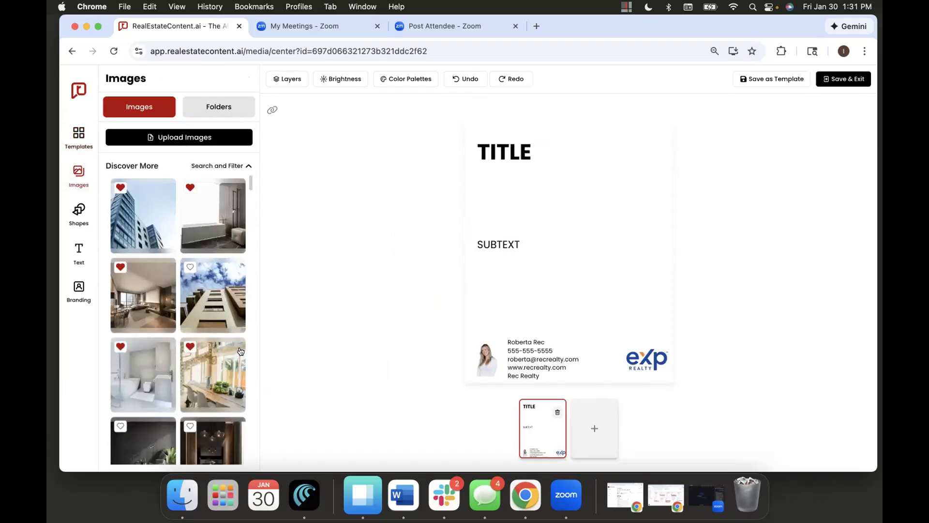
left_click(213, 284)
left_click_drag(562, 145, 645, 160)
left_click_drag(597, 236, 566, 206)
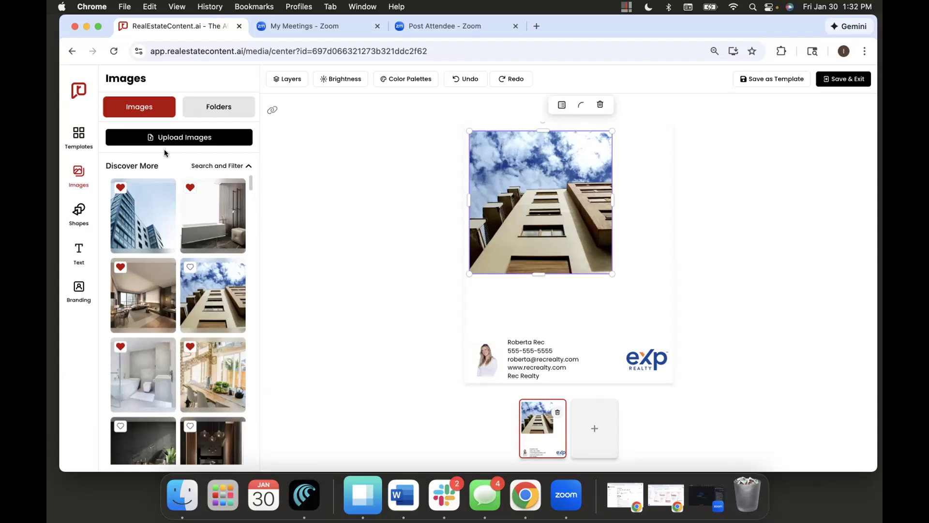
left_click(78, 91)
left_click(459, 281)
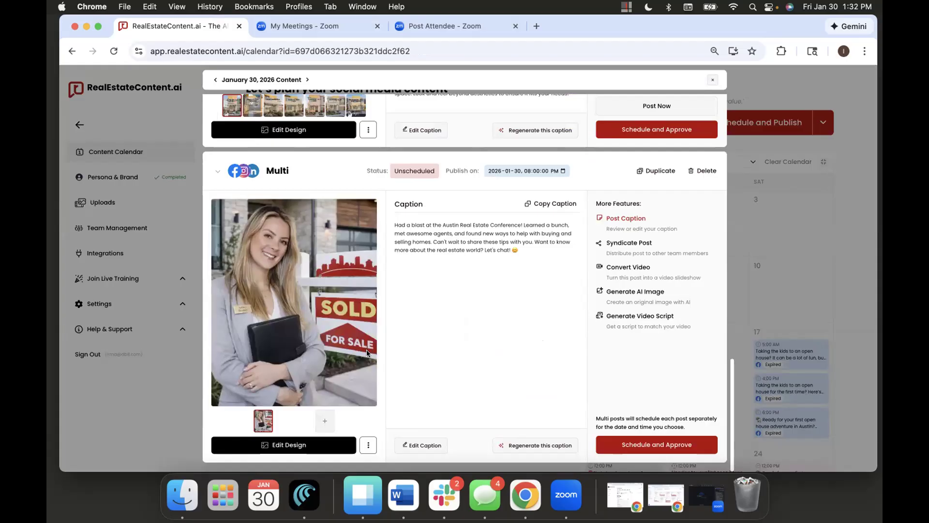
Step: Examine the AI image generation options for the multi-platform post
left_click(635, 298)
left_click(466, 274)
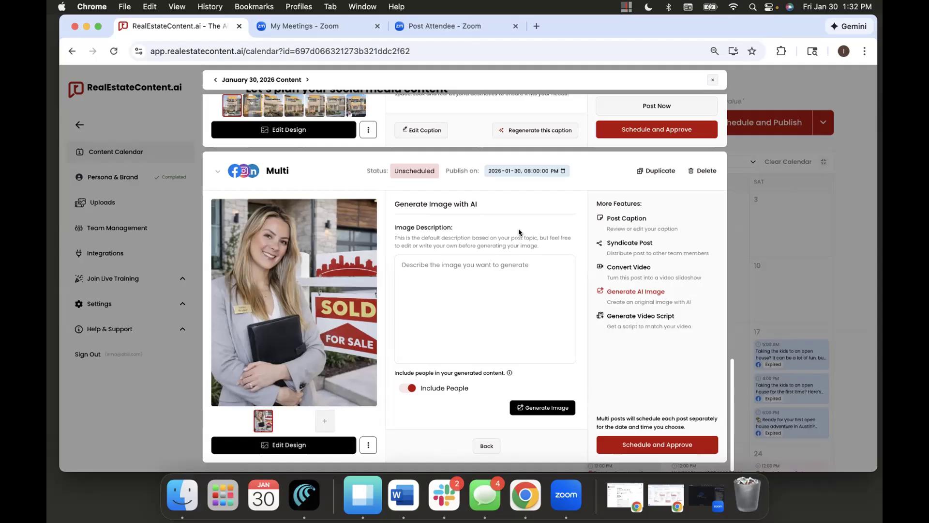
Step: Delete the multi-platform post and the "Feeling lost at an open house?" Instagram post from January 30, and close the day's content
scroll(676, 239, "up", 2)
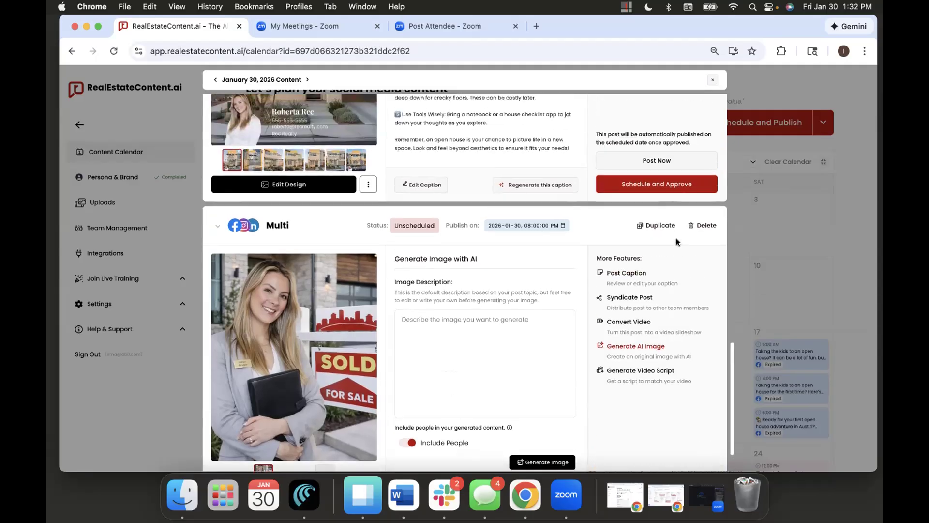
left_click(697, 225)
left_click(494, 296)
scroll(537, 348, "up", 2)
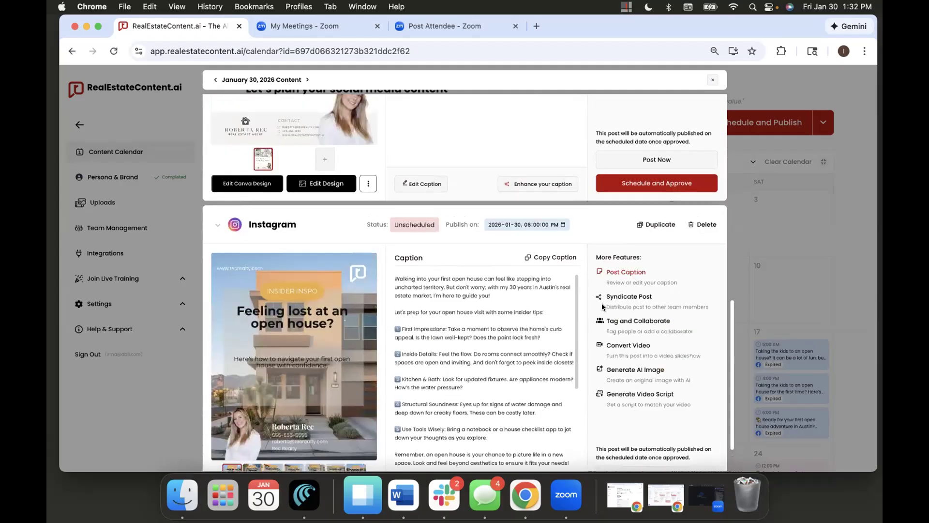
left_click(691, 225)
left_click(489, 296)
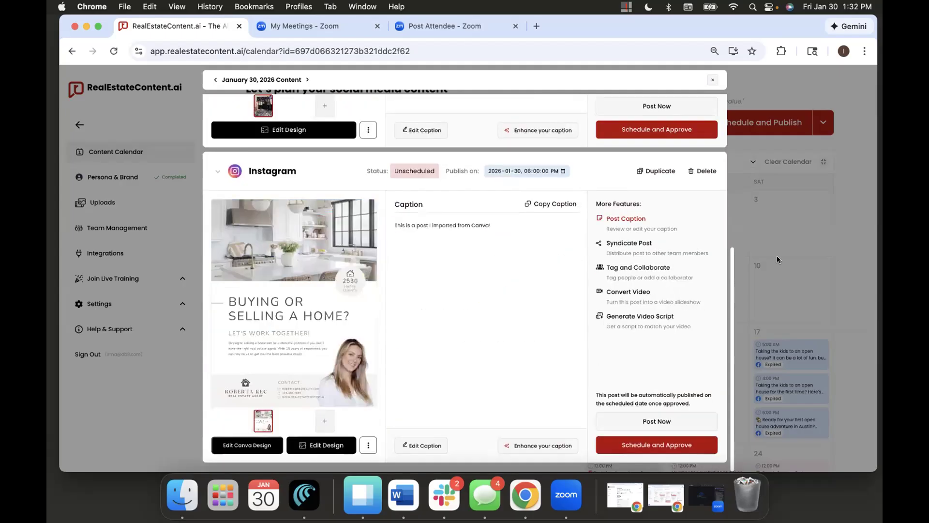
left_click(795, 248)
Step: View the January 27 LinkedIn post and return to the content calendar
scroll(679, 368, "down", 6)
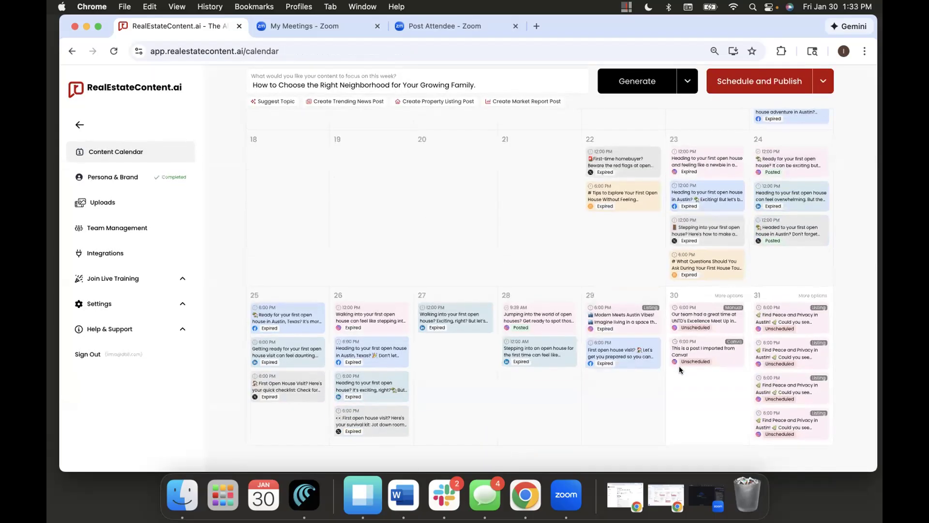
left_click(467, 326)
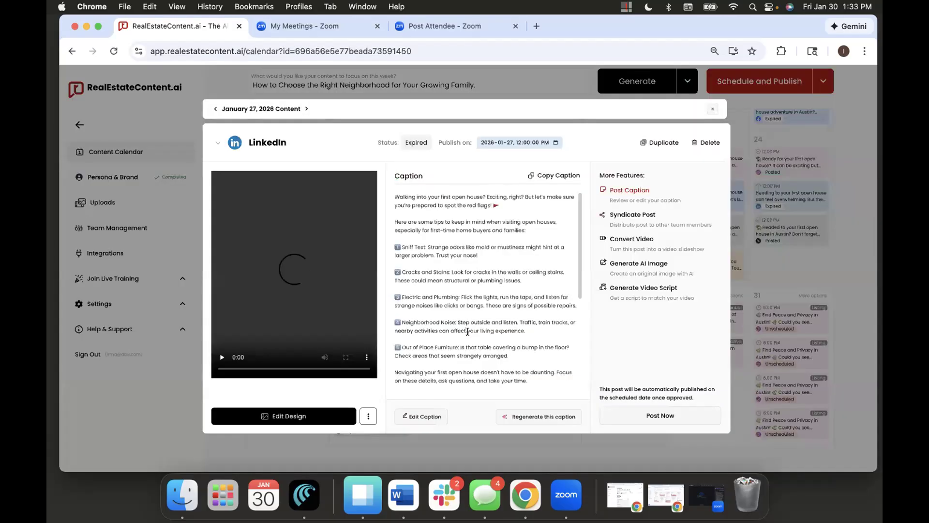
left_click(801, 252)
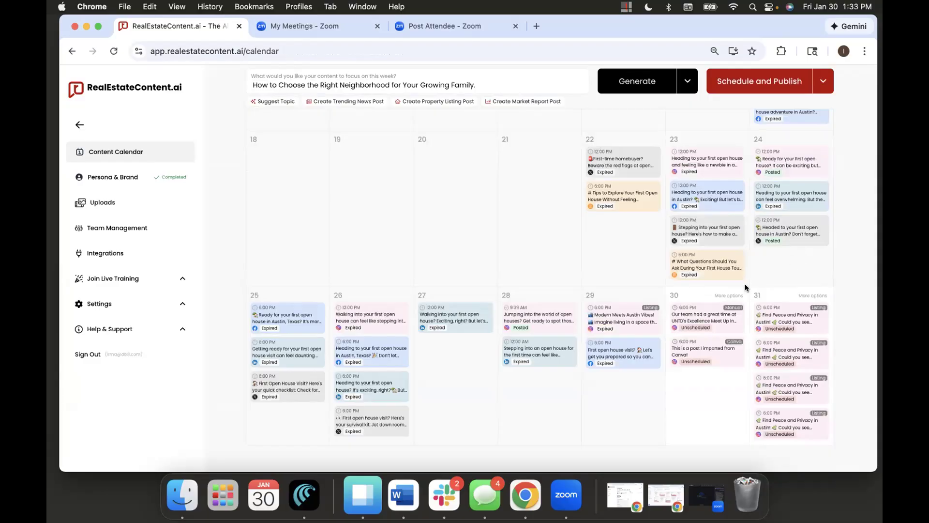
Step: Move the manual January 30 Instagram post to January 24 and back to January 30 on the calendar
left_click_drag(688, 318, 799, 262)
left_click_drag(800, 189, 695, 344)
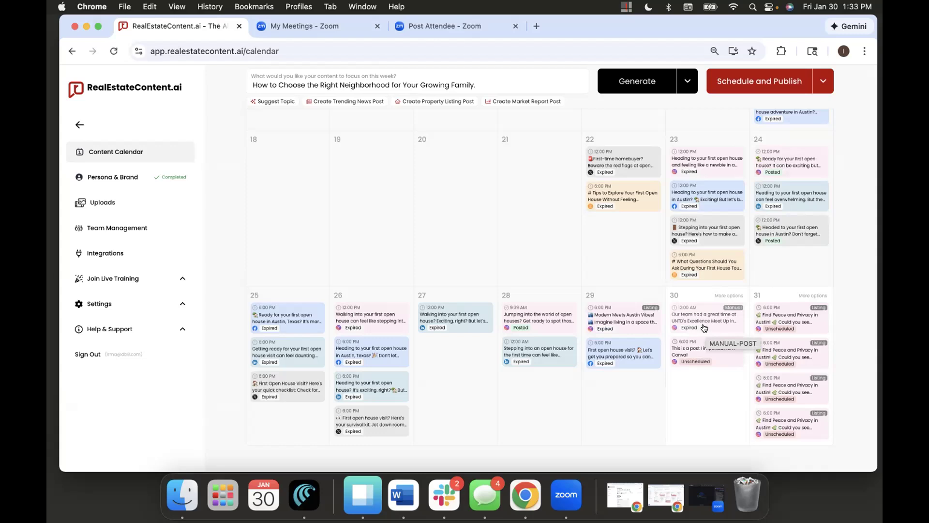
Step: Examine the January 31 Just Listed Instagram post and its full caption, and continue to the Open House post
left_click(783, 316)
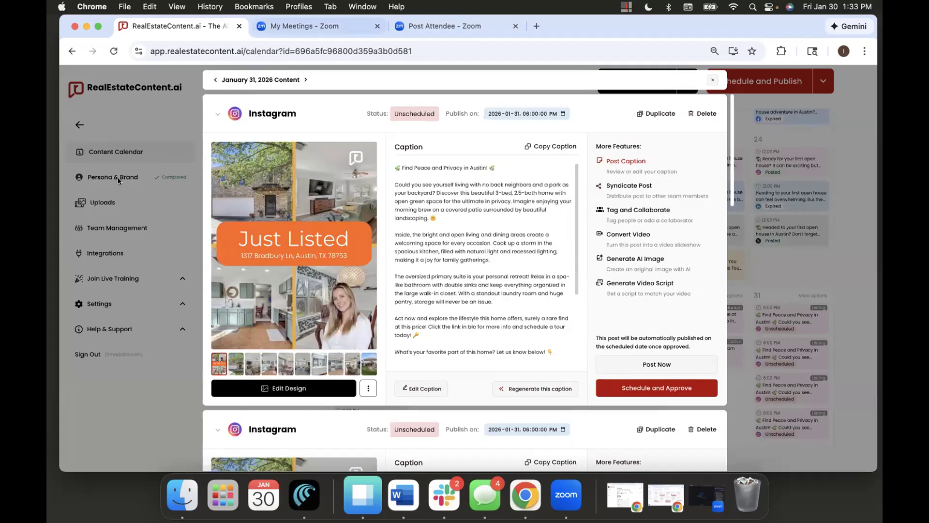
left_click(838, 219)
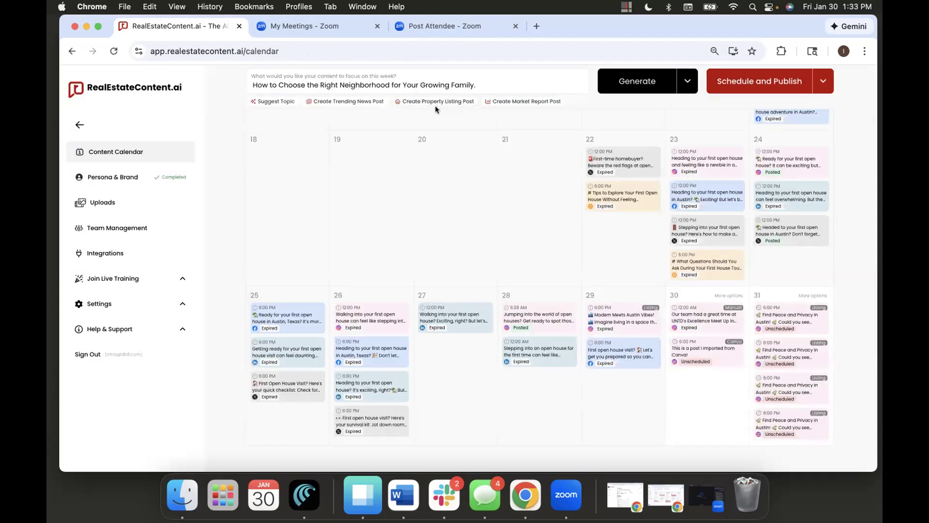
left_click(765, 317)
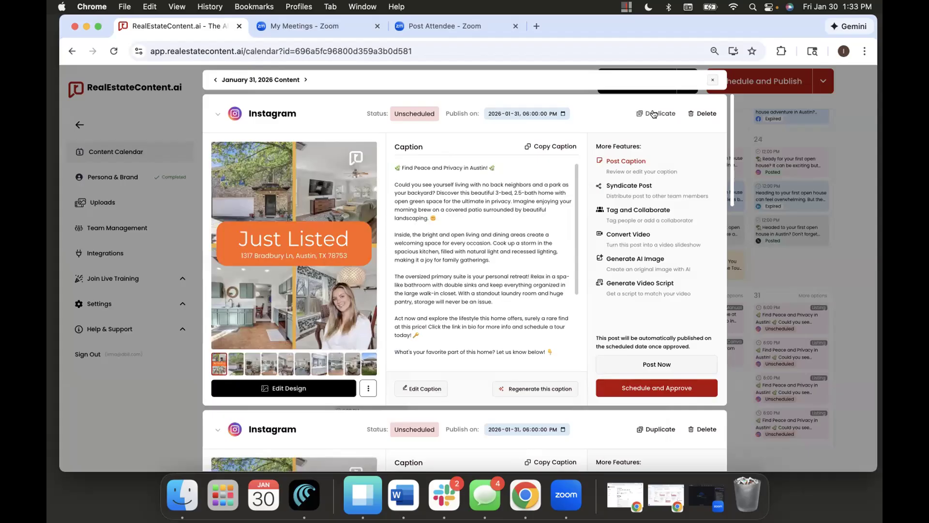
scroll(541, 251, "down", 3)
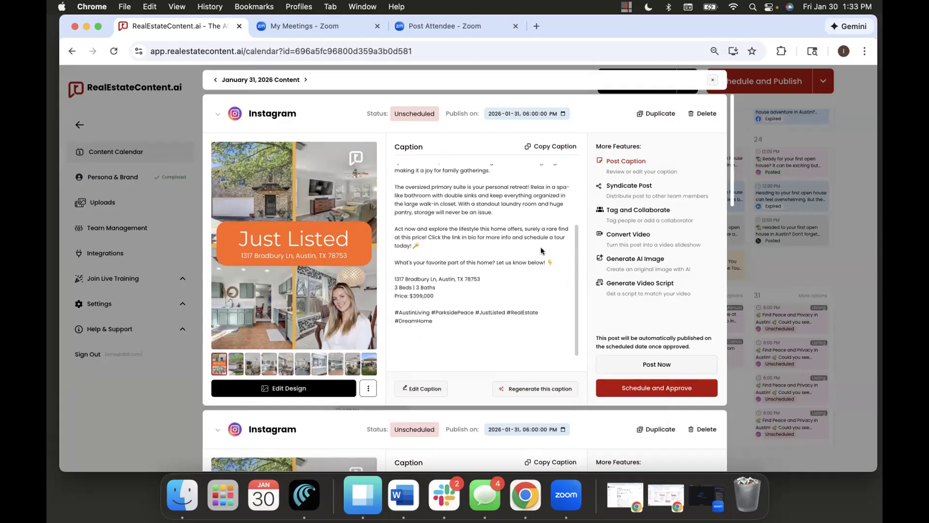
scroll(488, 288, "up", 3)
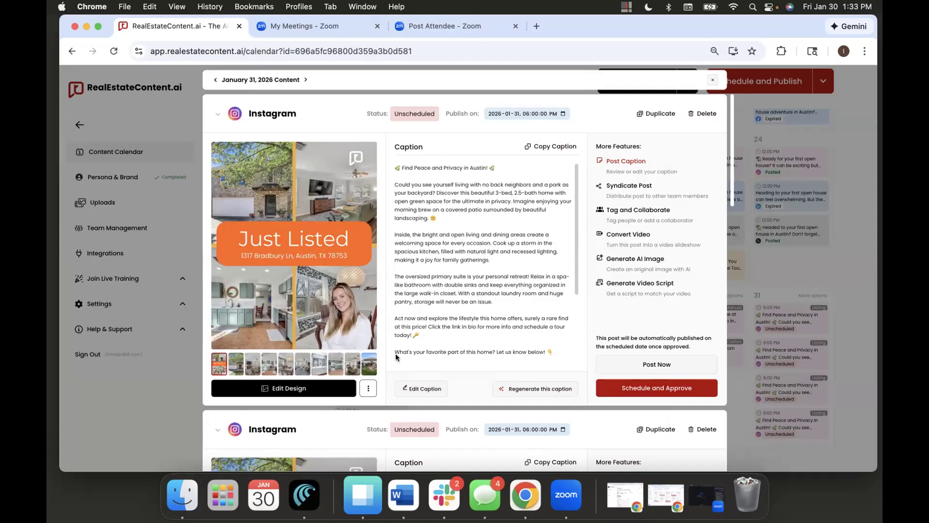
scroll(303, 337, "down", 6)
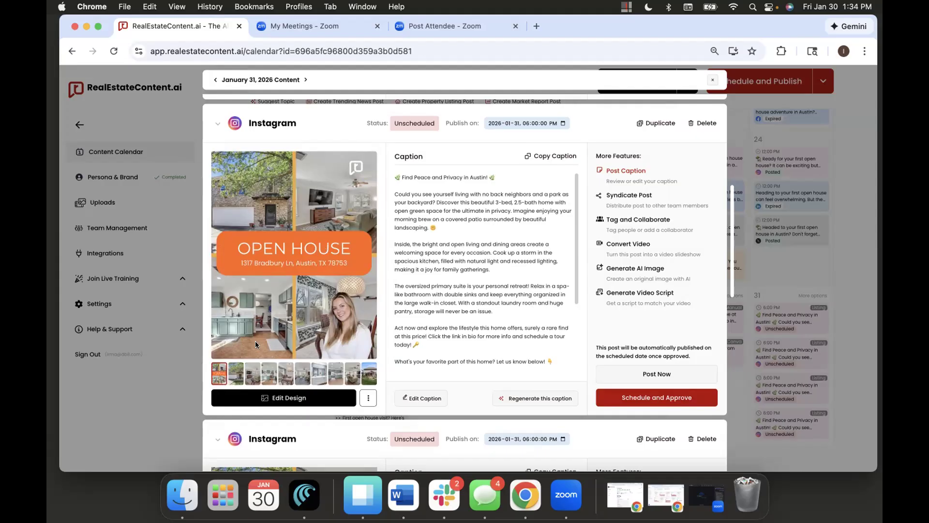
Step: Open the January 31 Open House post's caption for editing, look through its text, and save it without edits
left_click(421, 398)
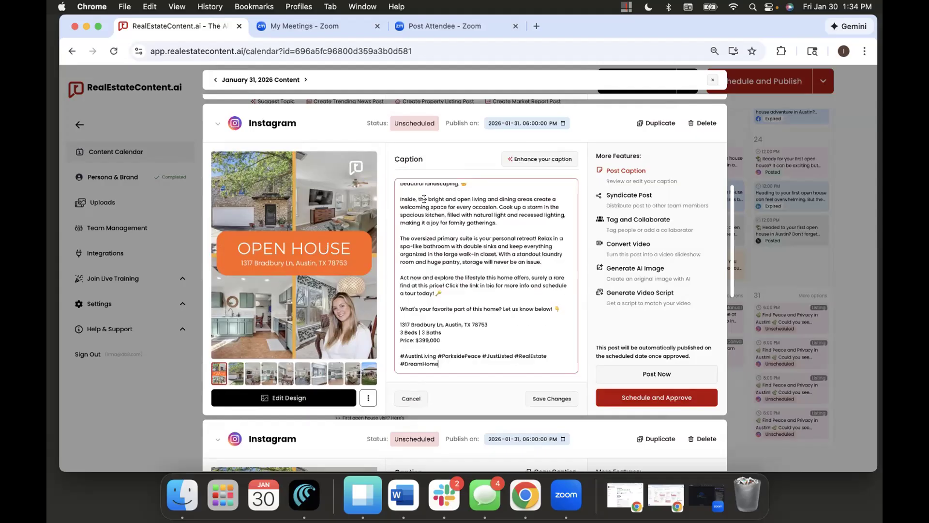
scroll(467, 214, "up", 3)
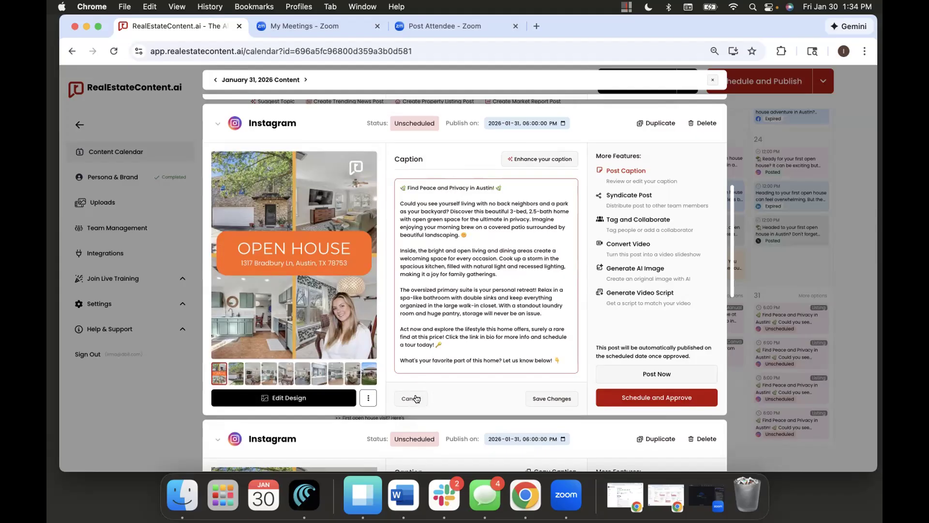
left_click(542, 395)
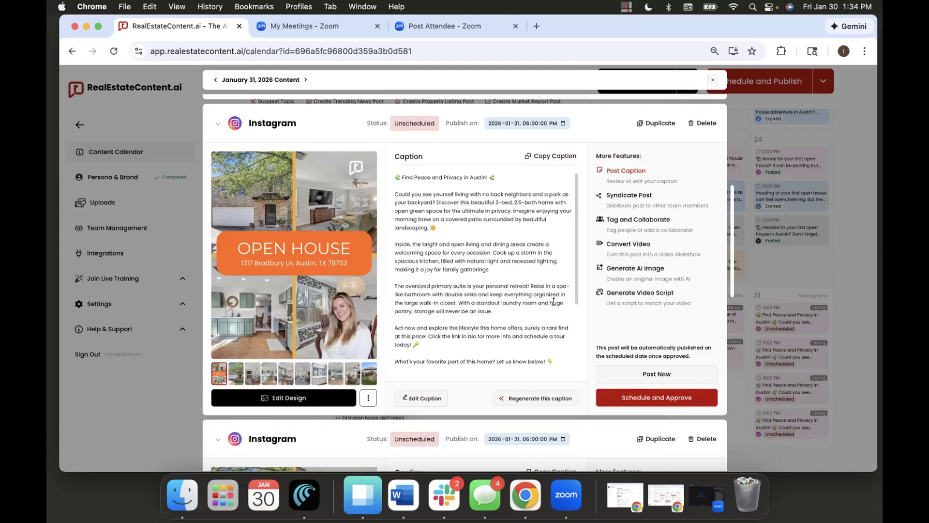
Step: Play the video slideshow of the January 31 Open House Instagram post and return to the content calendar
scroll(553, 302, "down", 15)
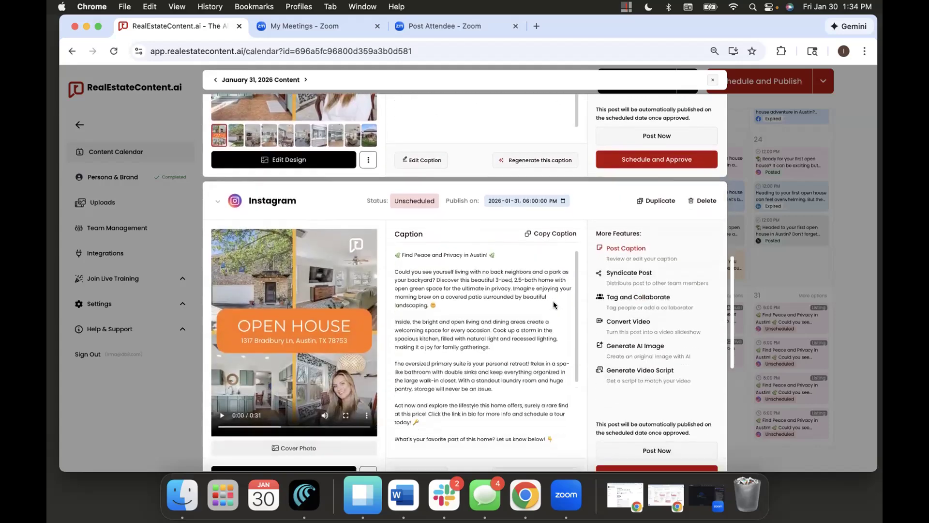
scroll(554, 304, "down", 1)
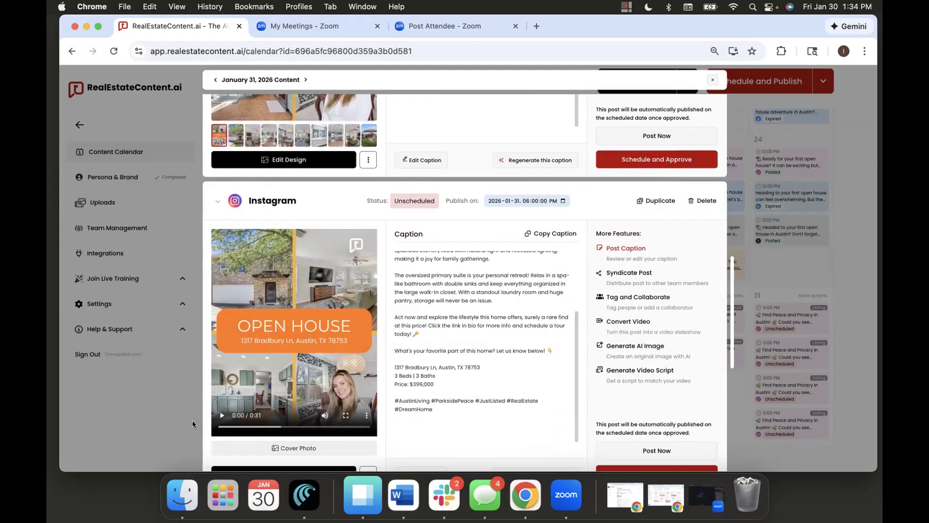
left_click(324, 416)
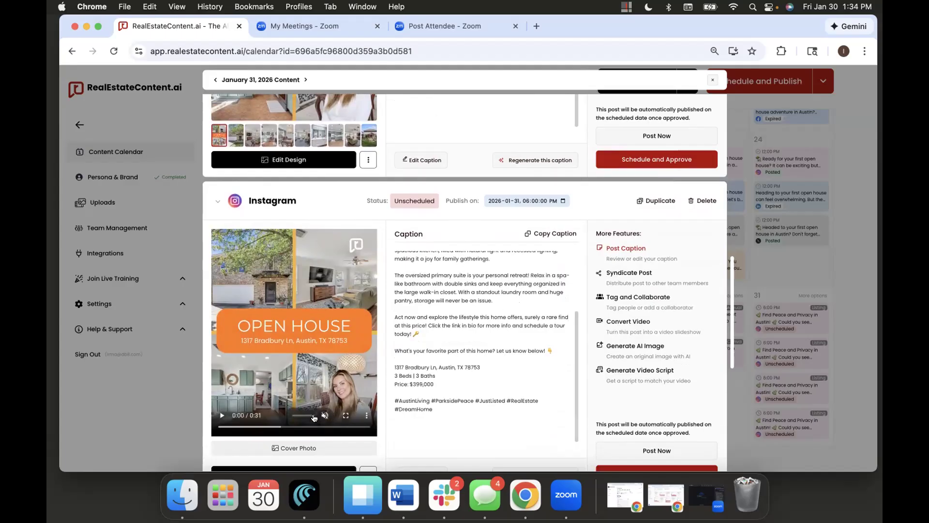
left_click(221, 415)
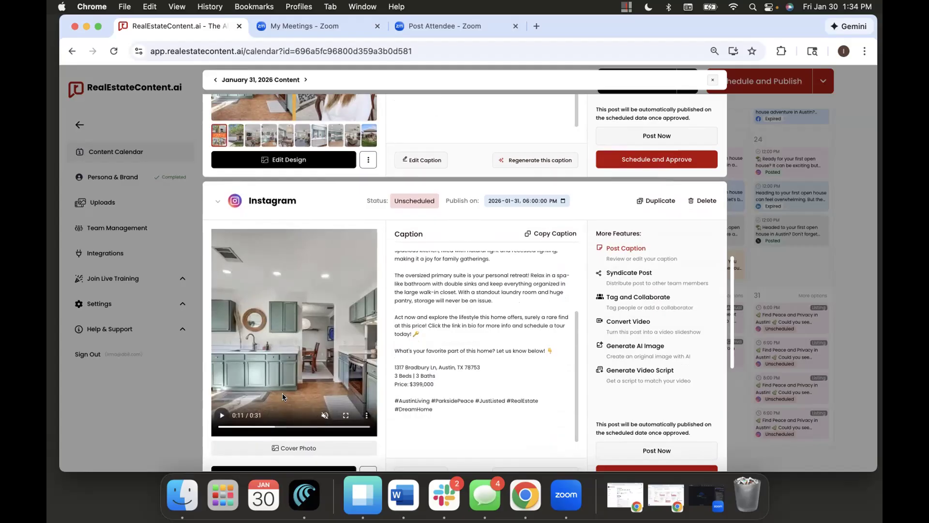
left_click(849, 286)
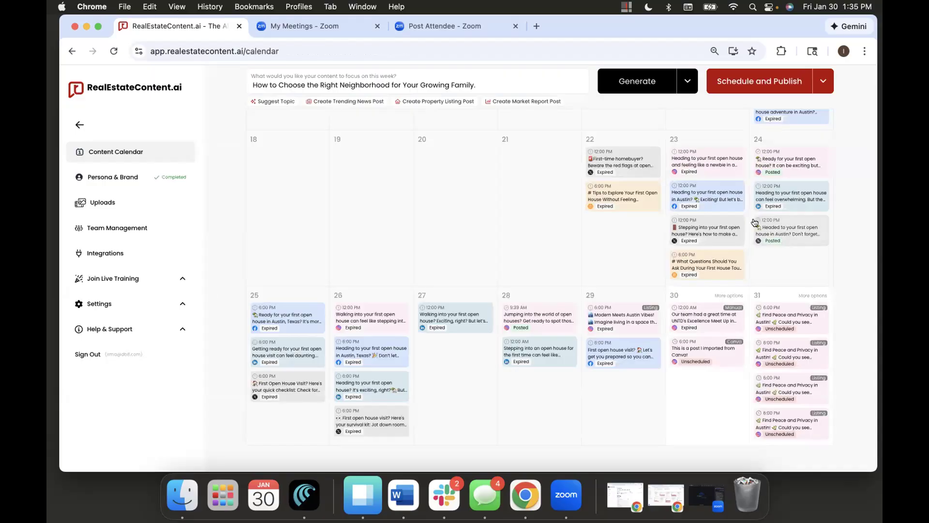
Step: Open the content generation settings and expand the advanced settings to look through their options
left_click(614, 86)
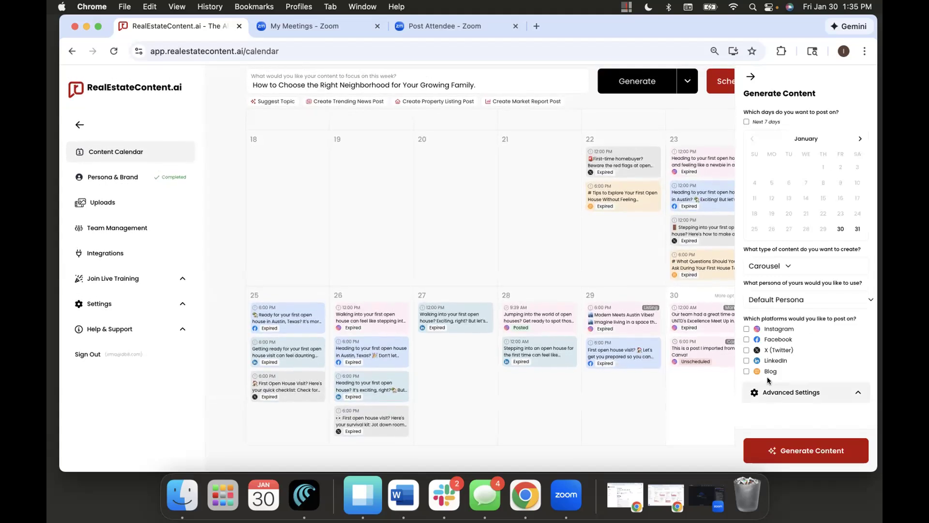
left_click(797, 400)
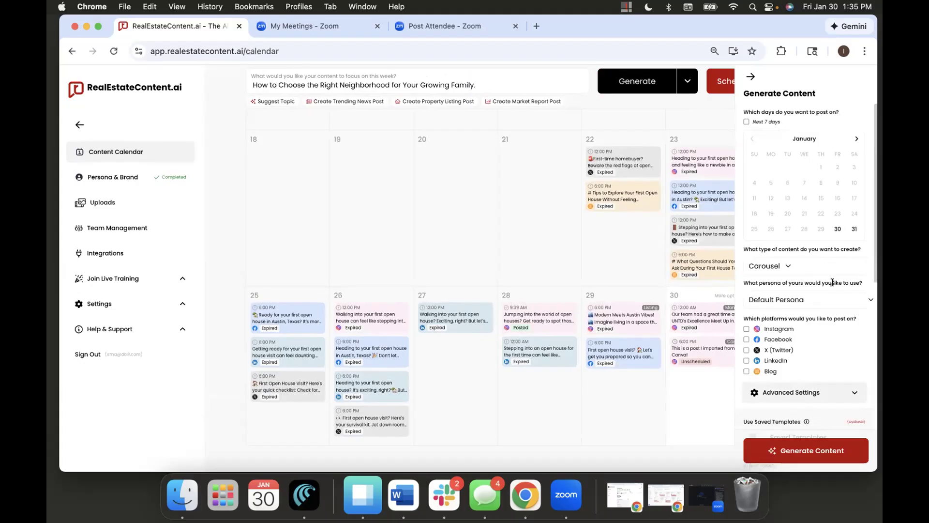
scroll(834, 285, "down", 2)
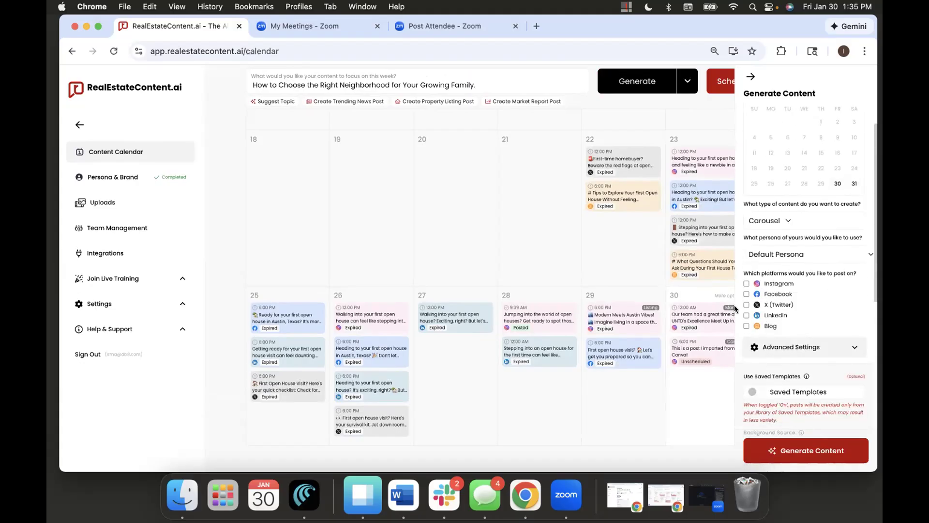
scroll(770, 324, "down", 4)
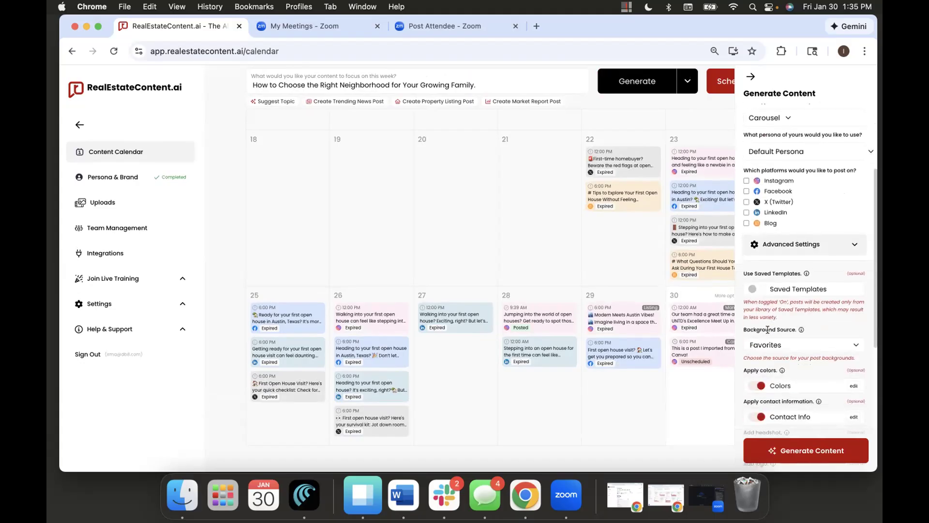
left_click(777, 245)
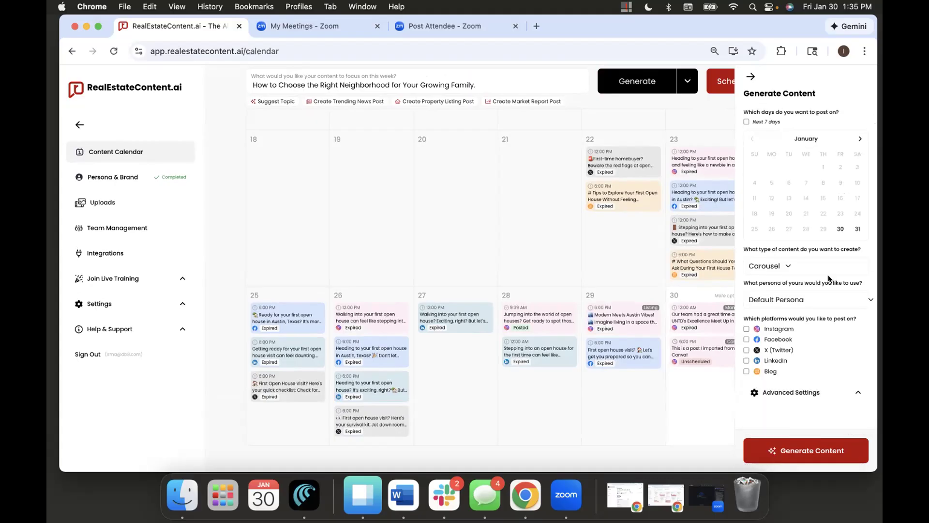
left_click(777, 392)
scroll(777, 392, "down", 10)
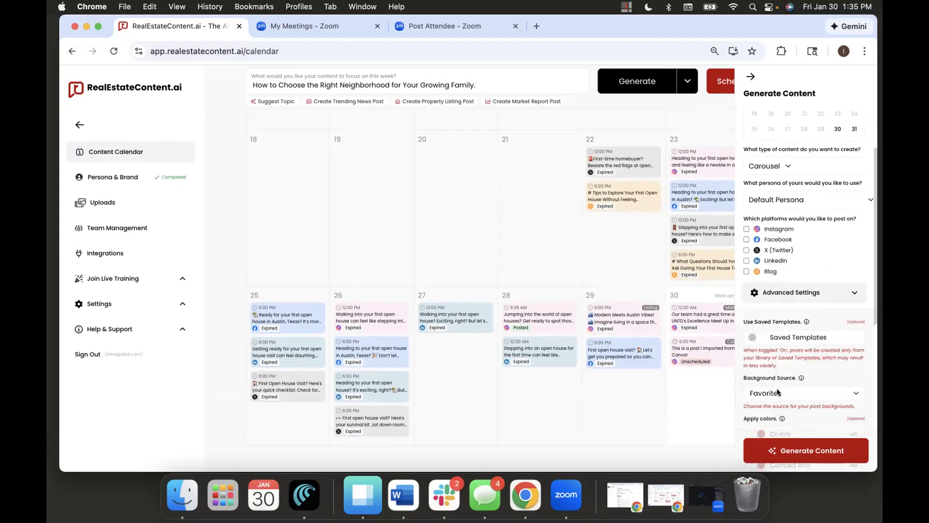
scroll(778, 392, "down", 2)
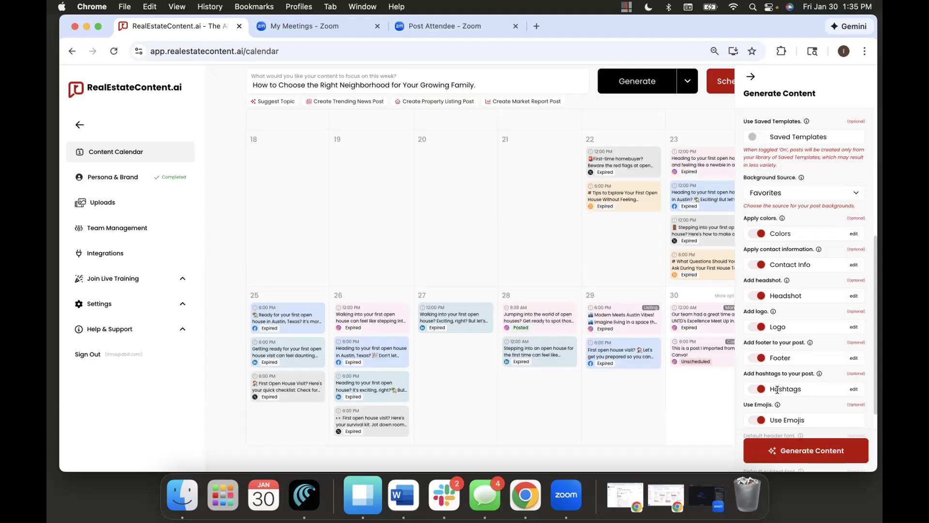
Step: Try the Saved Templates option and the All background source, restoring the Favorites source and Colors
left_click(757, 138)
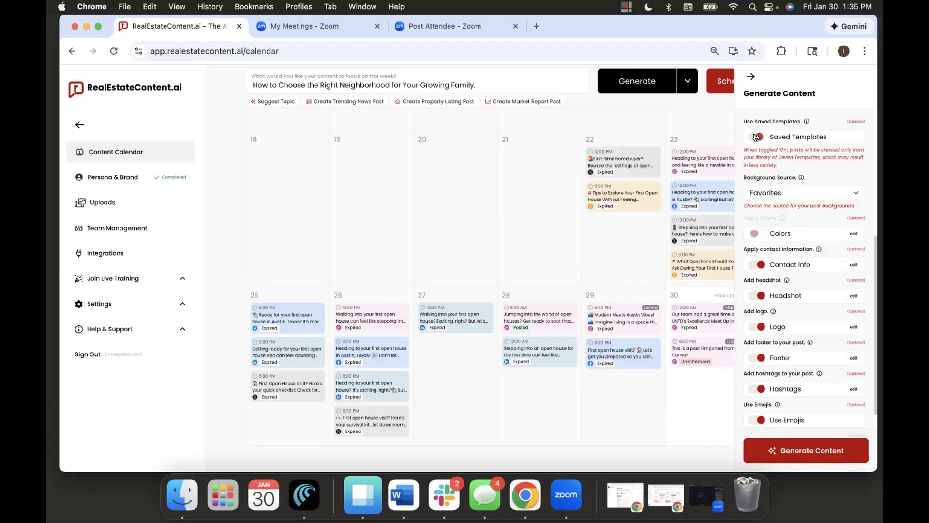
left_click(755, 137)
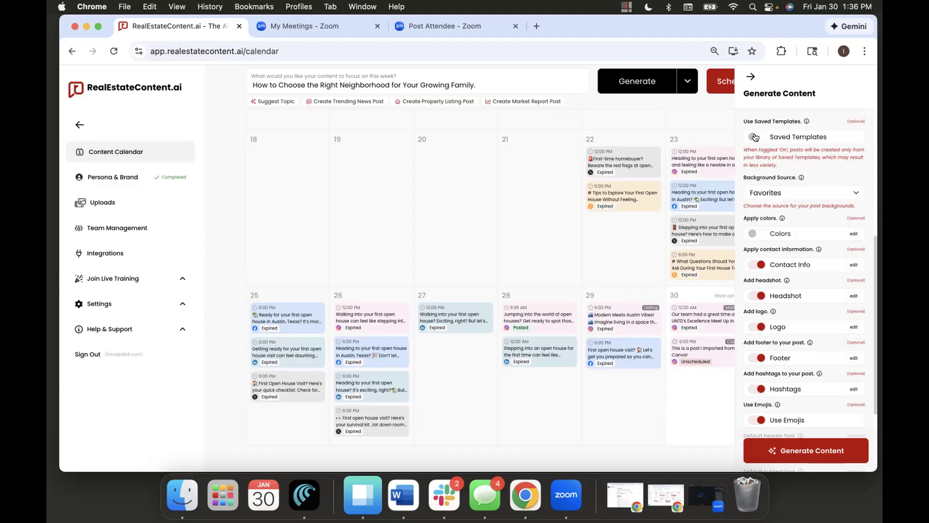
left_click(799, 196)
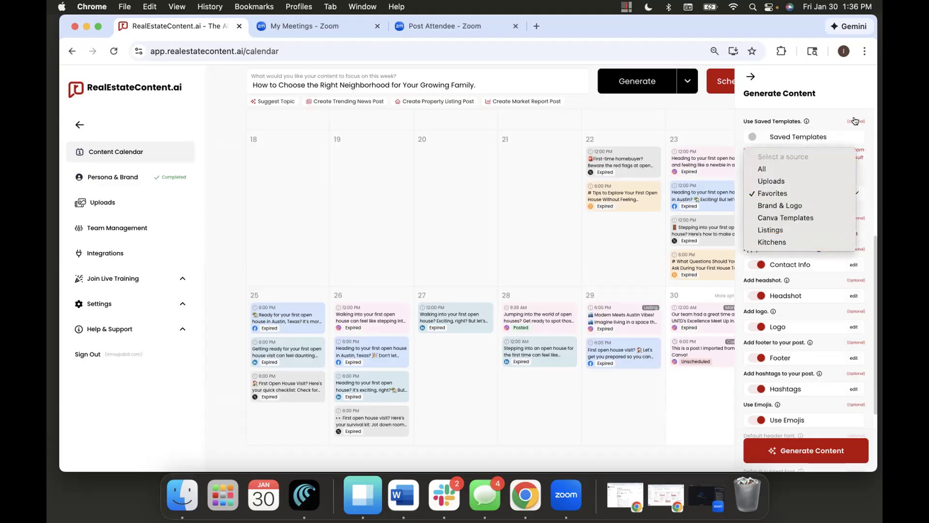
left_click(809, 169)
left_click(783, 193)
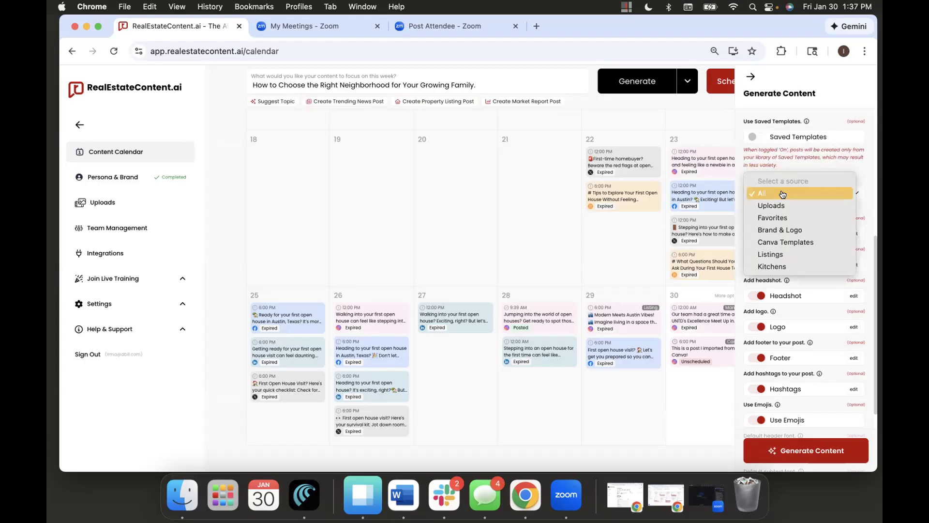
left_click(784, 220)
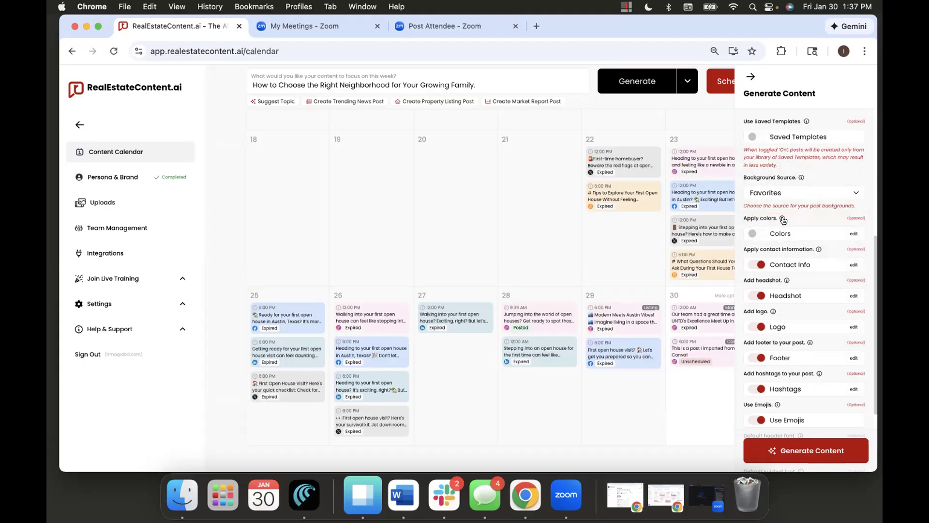
left_click(781, 193)
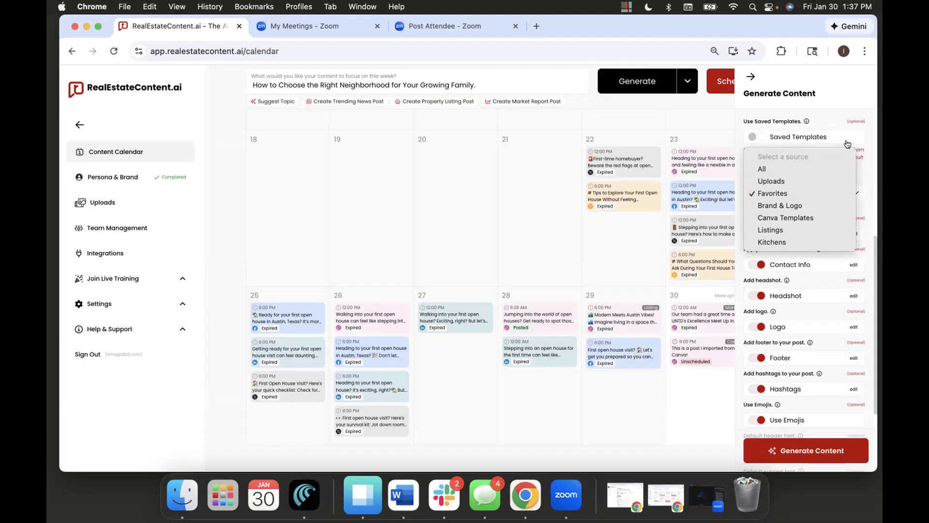
left_click(862, 156)
scroll(776, 313, "down", 2)
left_click(758, 171)
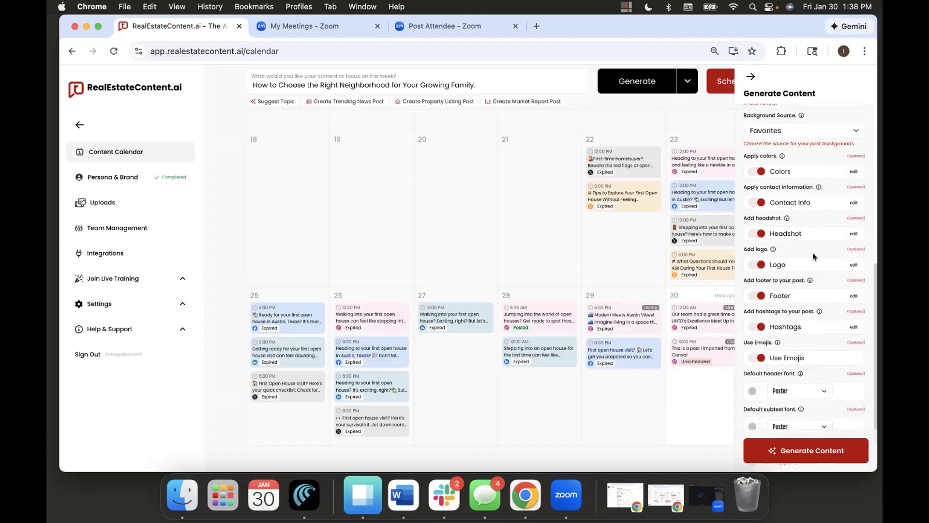
Step: View the saved caption footer without changing it, and check how it appears in the January 28 LinkedIn post's caption
scroll(804, 300, "down", 2)
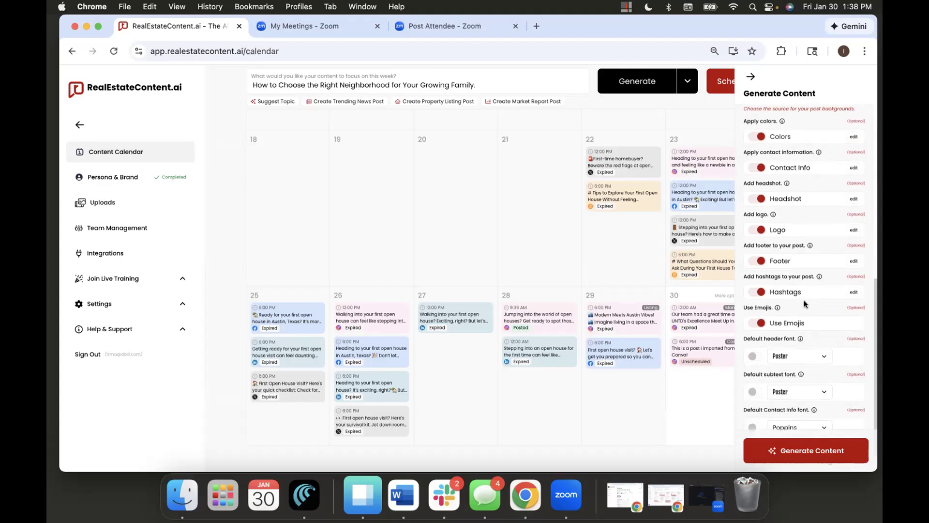
left_click(854, 254)
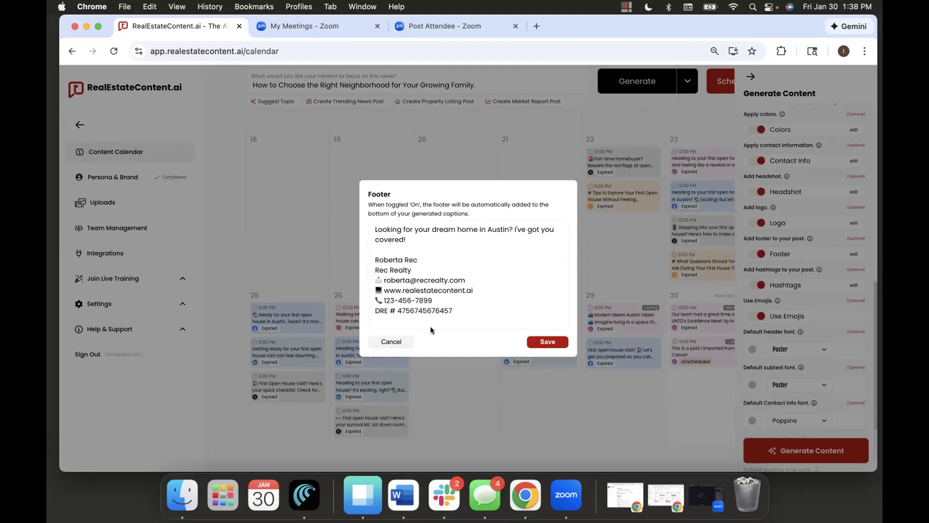
left_click(396, 342)
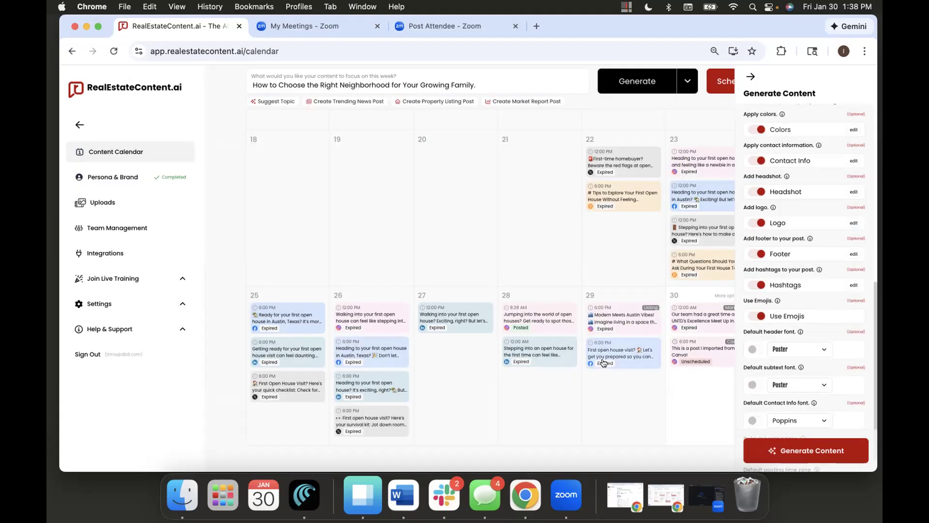
left_click(534, 355)
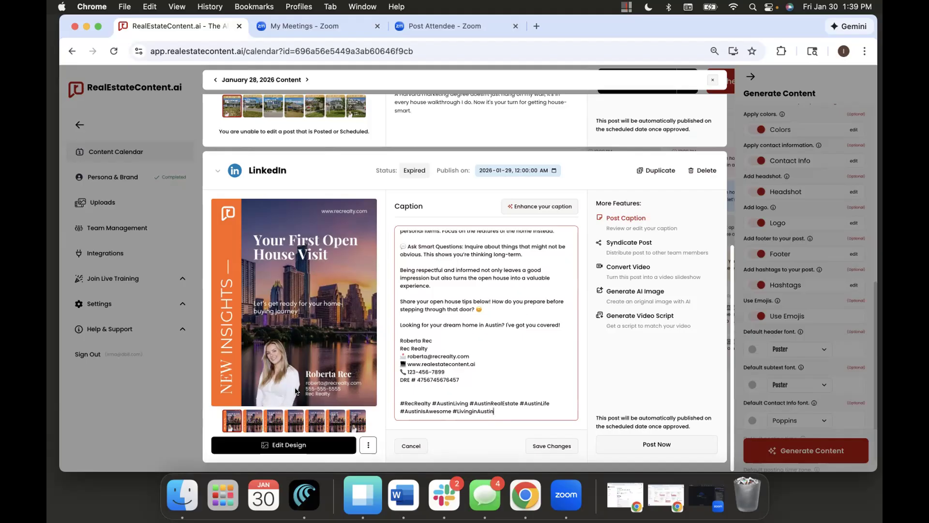
left_click(155, 385)
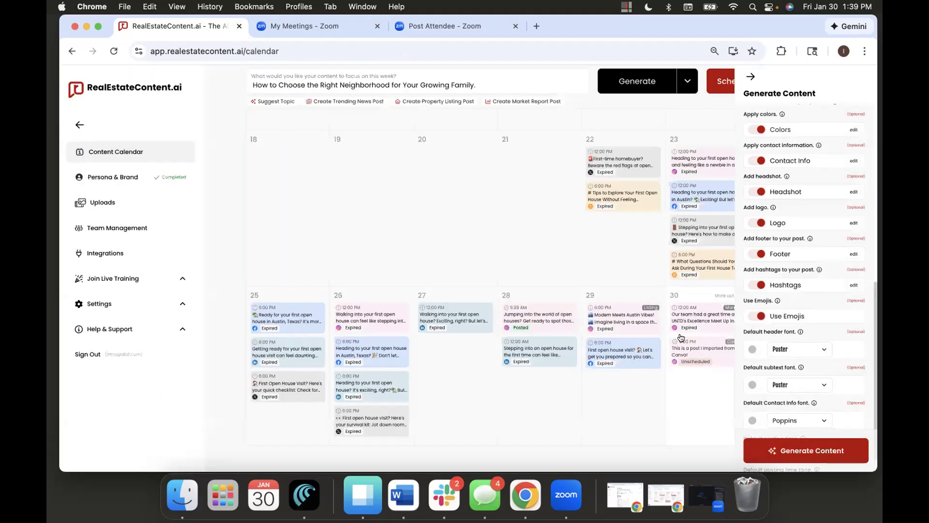
Step: View the Hashtag Bank, close it without changes, and switch to Zoom
scroll(831, 295, "down", 2)
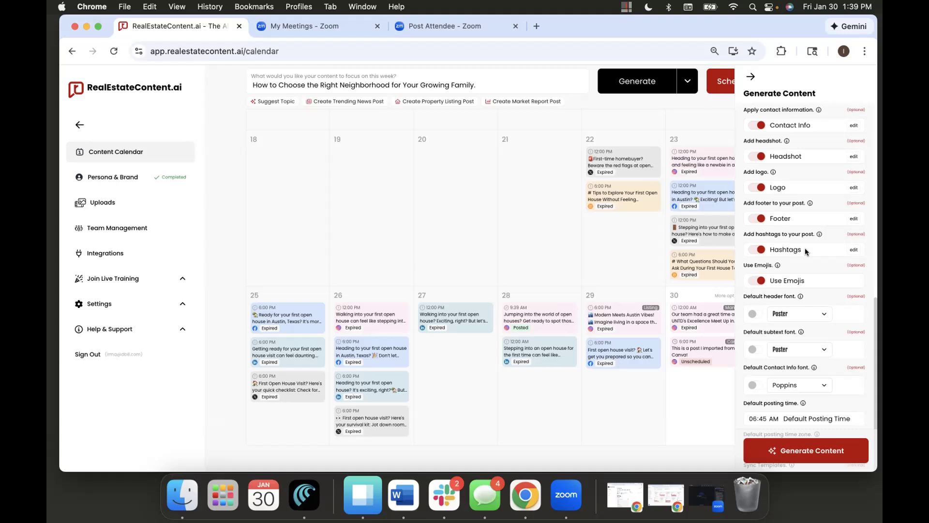
left_click(855, 251)
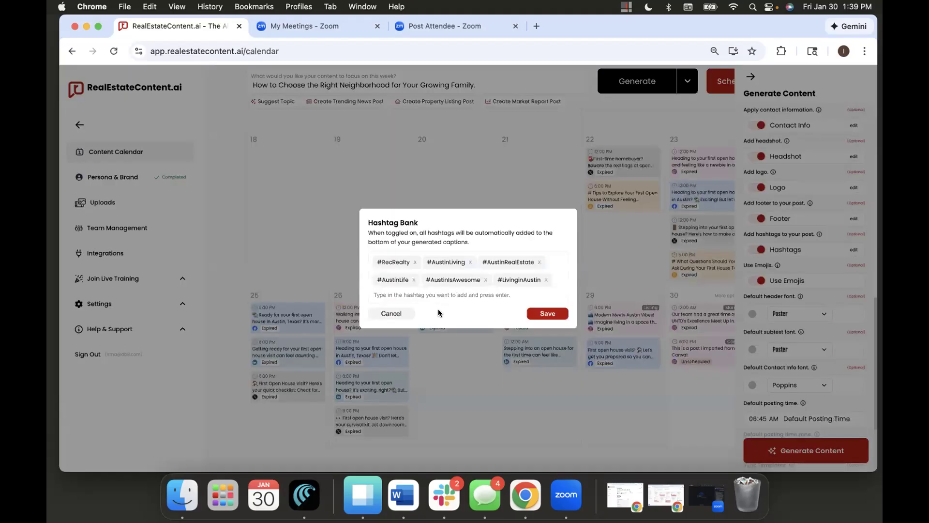
left_click(393, 312)
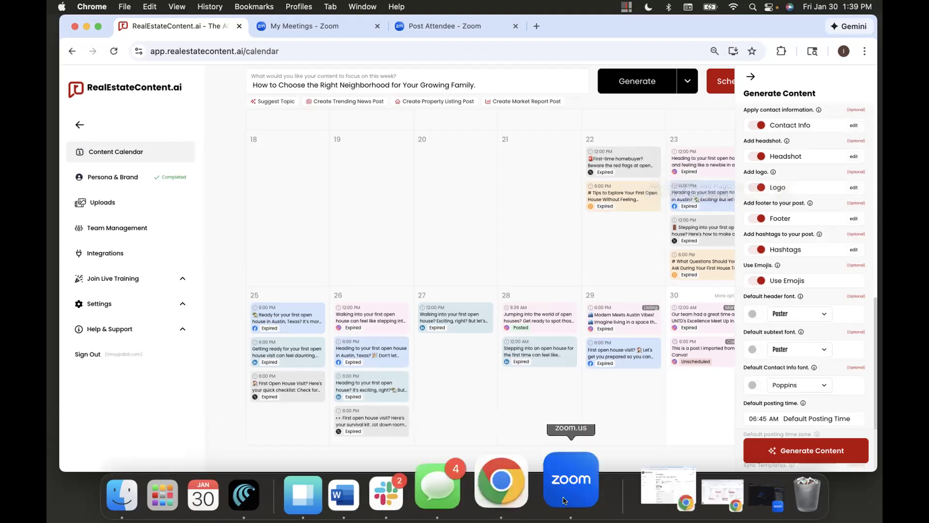
left_click(565, 477)
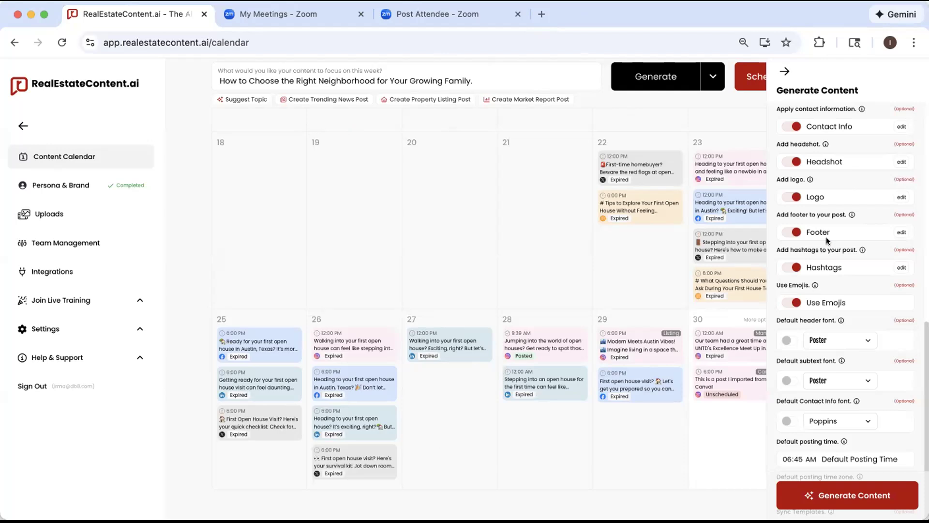
Step: Try February 10 and 17 as posting days for the generated content, and clear both dates
scroll(873, 304, "up", 10)
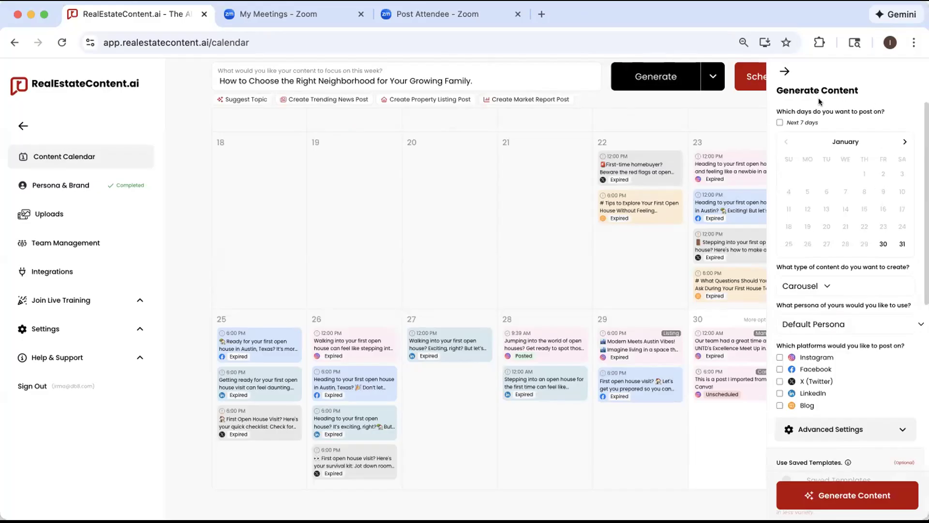
left_click(905, 142)
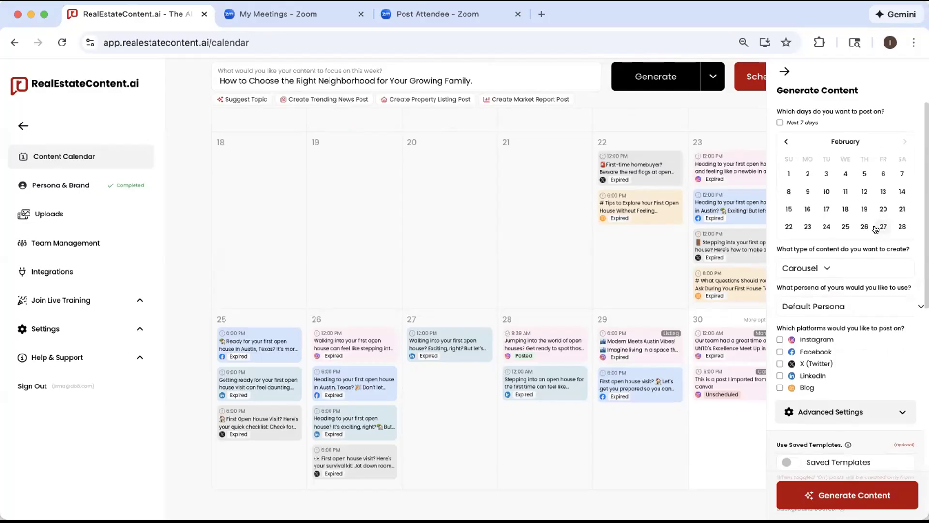
left_click(806, 210)
left_click(825, 192)
left_click(826, 209)
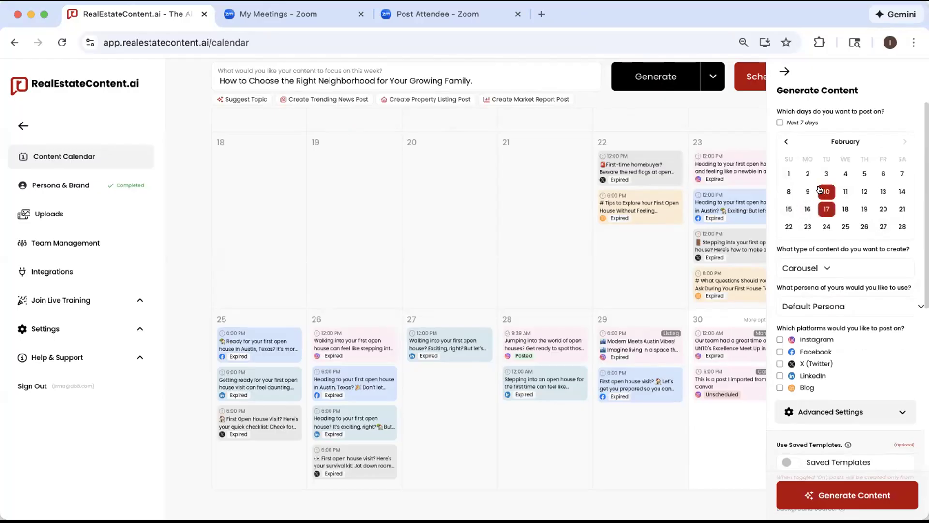
left_click(825, 193)
left_click(826, 209)
Step: Try the consecutive days February 1 to 4 as posting days, and clear them
left_click(789, 174)
left_click(808, 174)
left_click(827, 173)
left_click(846, 175)
left_click(845, 175)
left_click(827, 174)
left_click(808, 174)
left_click(781, 177)
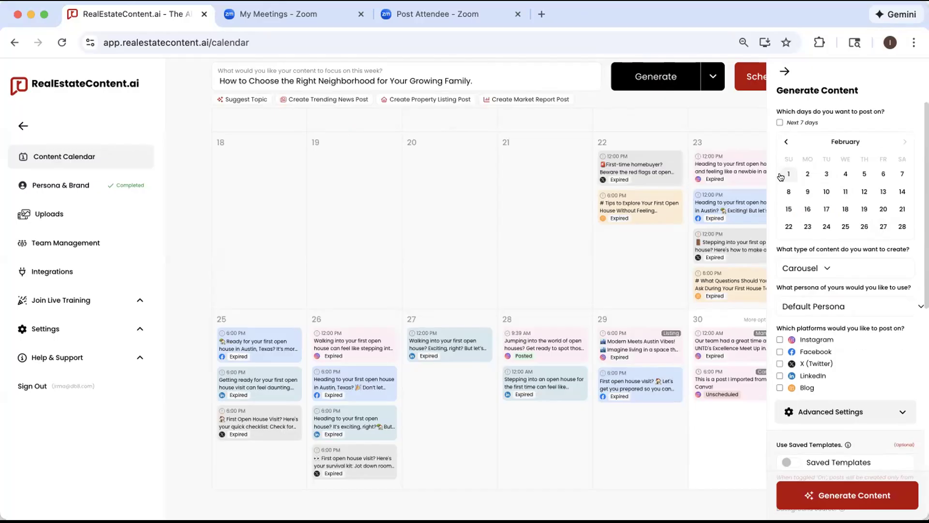
Step: Try the Wednesdays February 4, 11, 18 and 25 as posting days, and clear them
left_click(847, 182)
left_click(846, 192)
left_click(845, 209)
left_click(845, 225)
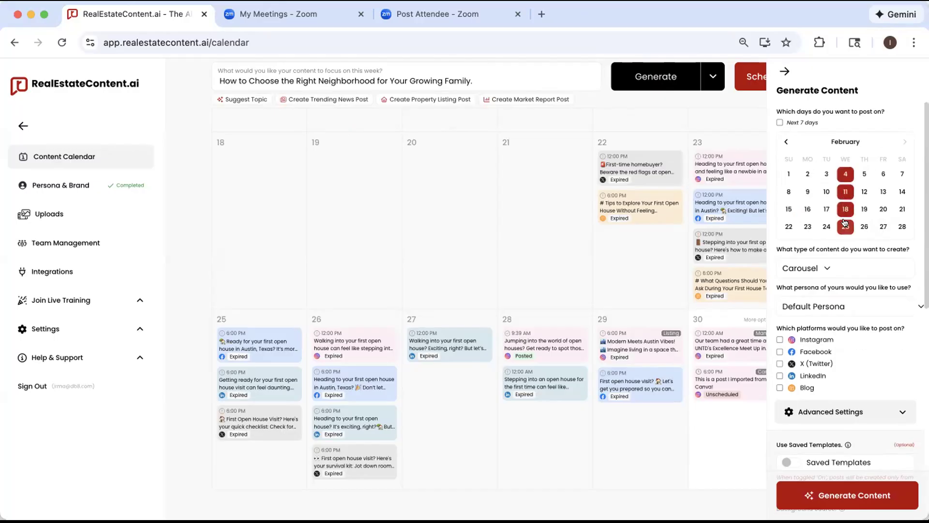
left_click(846, 191)
left_click(843, 226)
left_click(846, 209)
left_click(846, 175)
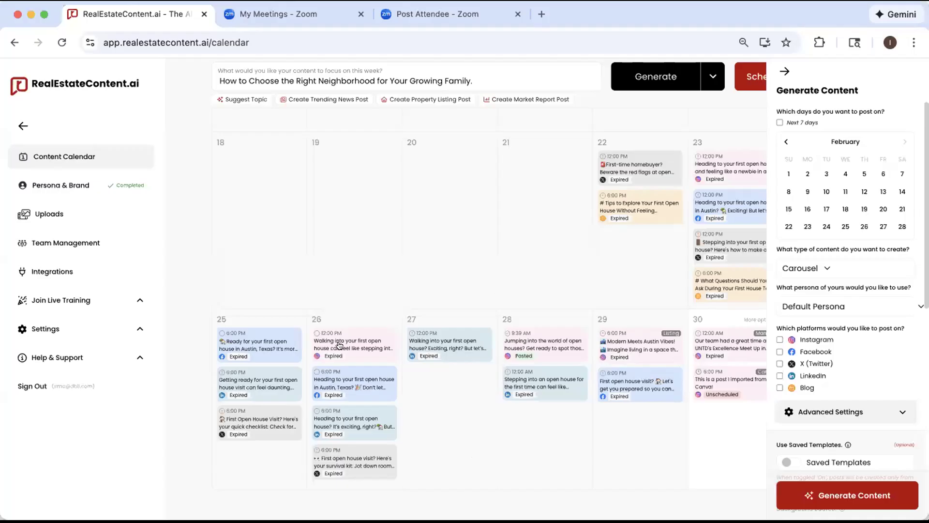
Step: Open the January 26 Instagram post, copy its caption, and view its media upload and download options
left_click(363, 336)
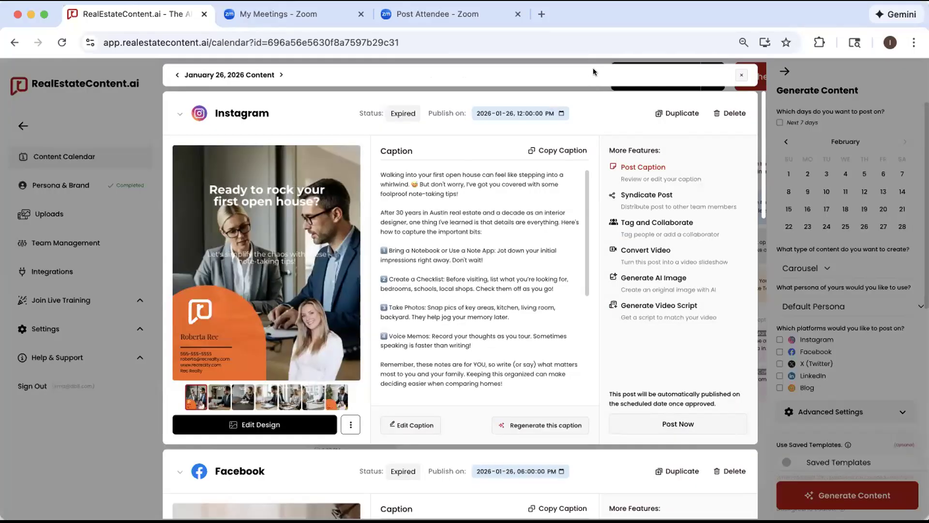
left_click(557, 151)
left_click(351, 425)
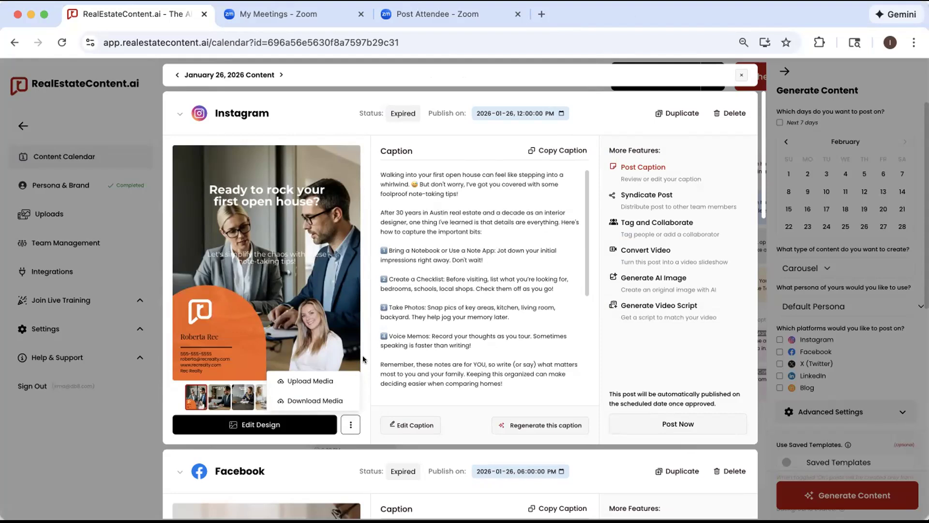
left_click(360, 315)
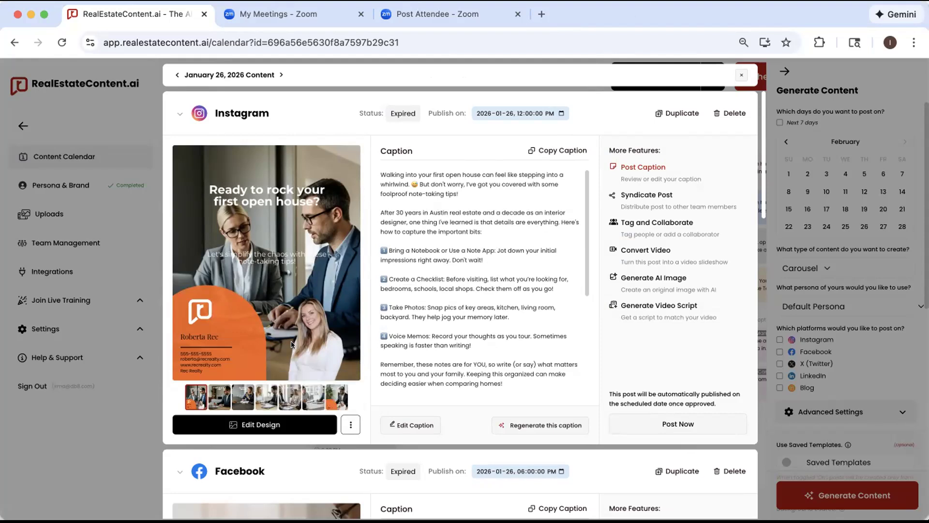